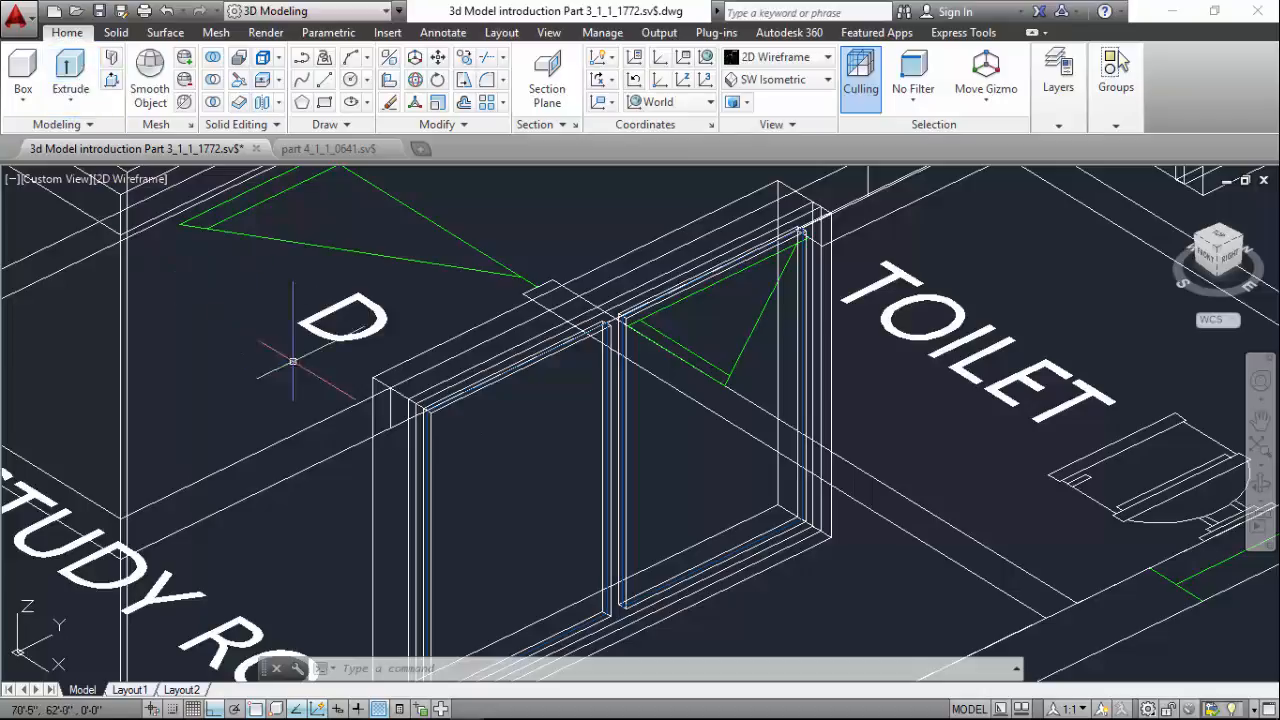
pyautogui.click(70, 75)
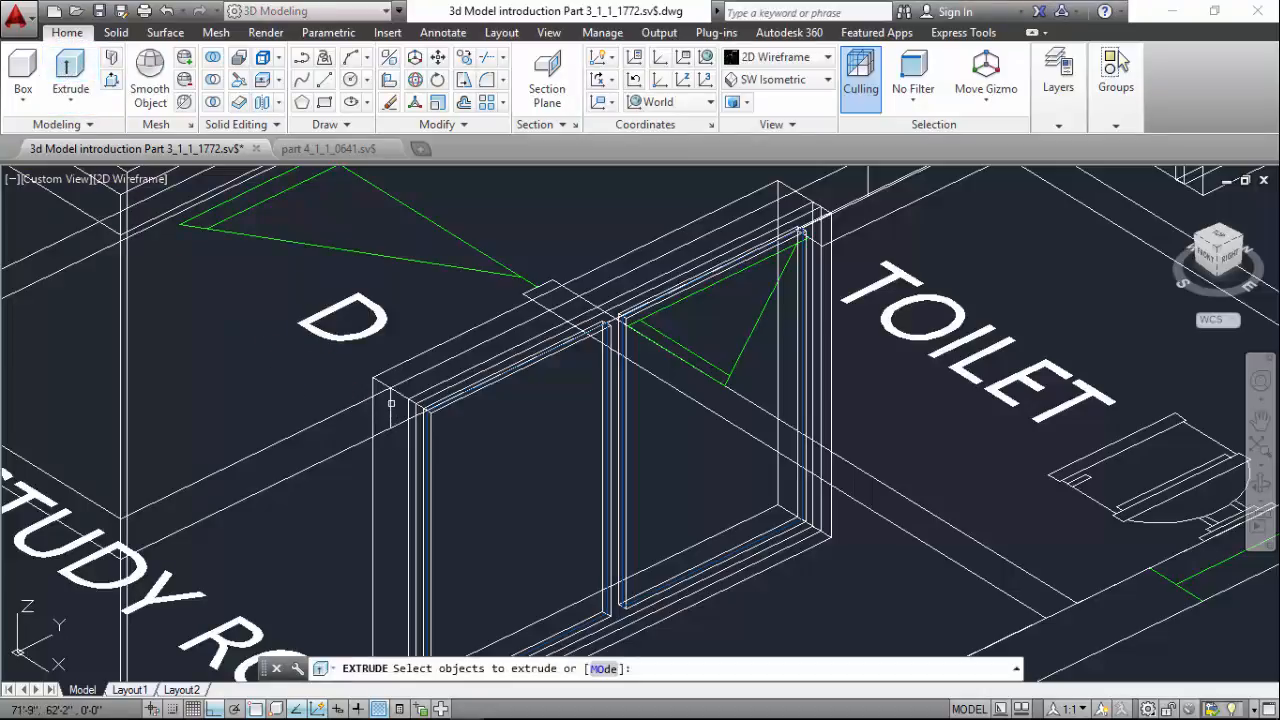
pyautogui.click(391, 402)
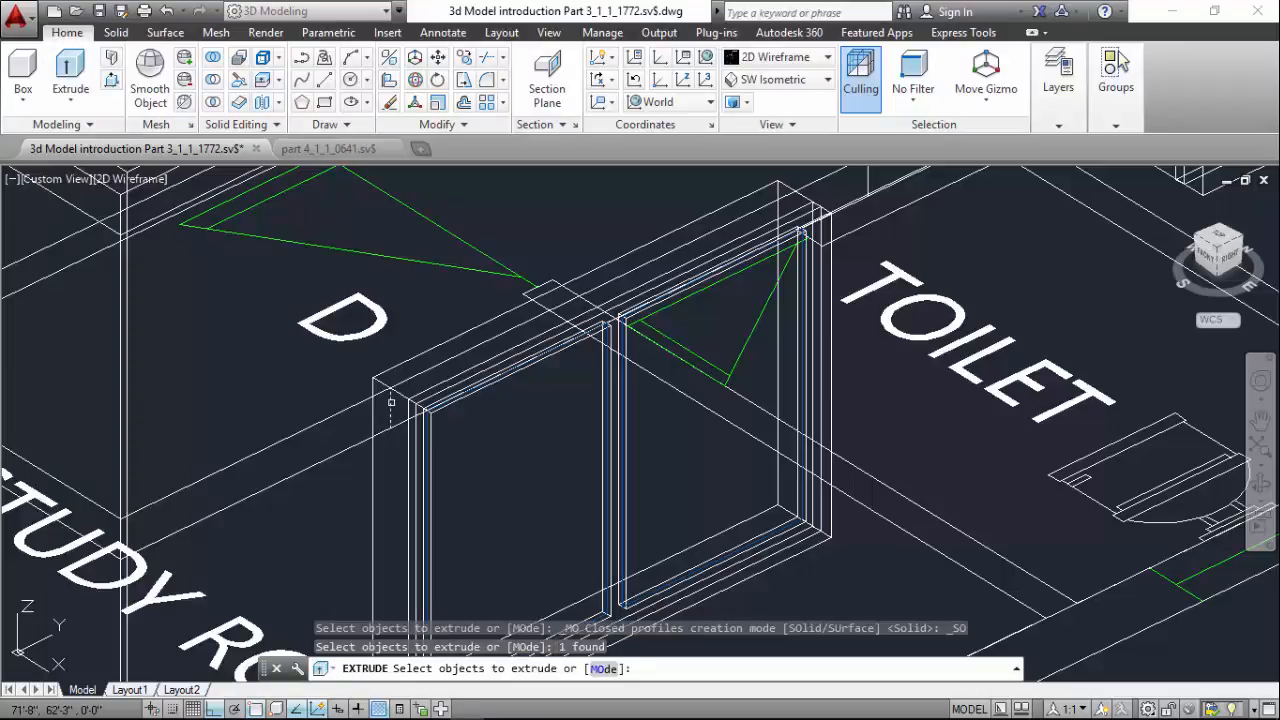
pyautogui.press('Escape')
pyautogui.press('Escape')
pyautogui.press('Escape')
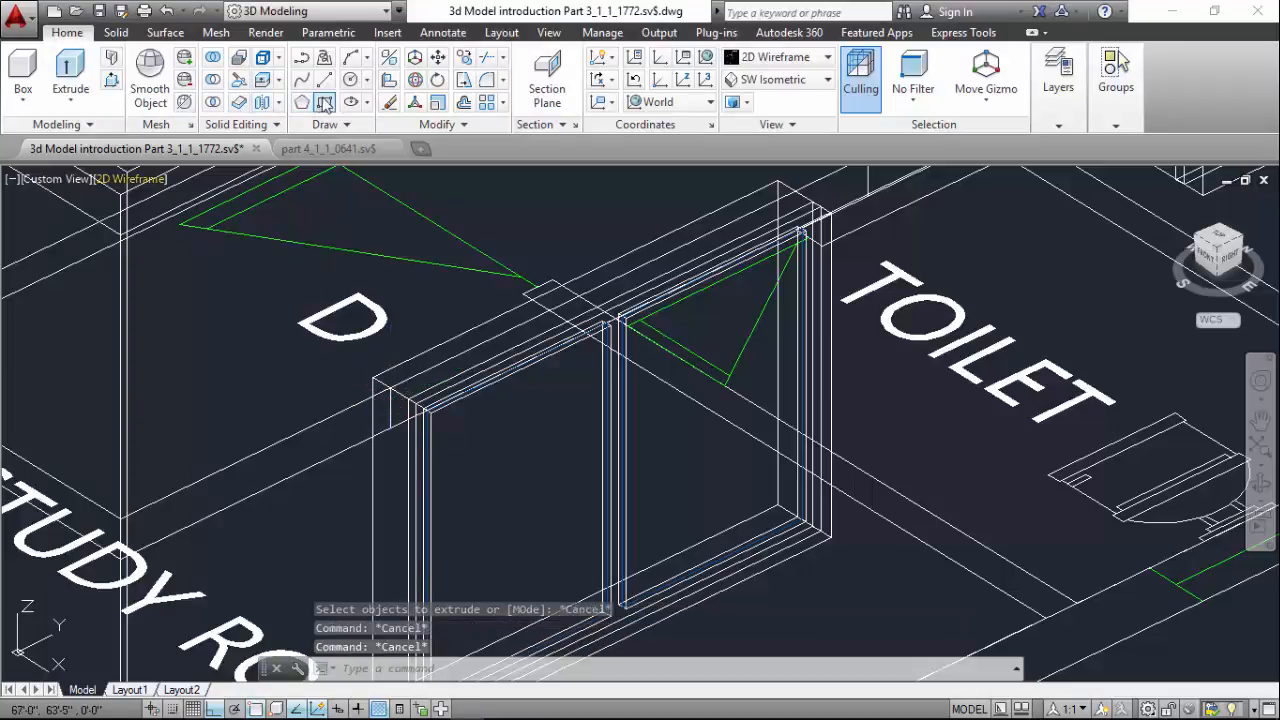
# Draw a rectangle as the sunshade profile on the wall face directly above the study room's side window, between the end corners of the existing outline
pyautogui.click(391, 386)
pyautogui.scroll(8, 505, 375)
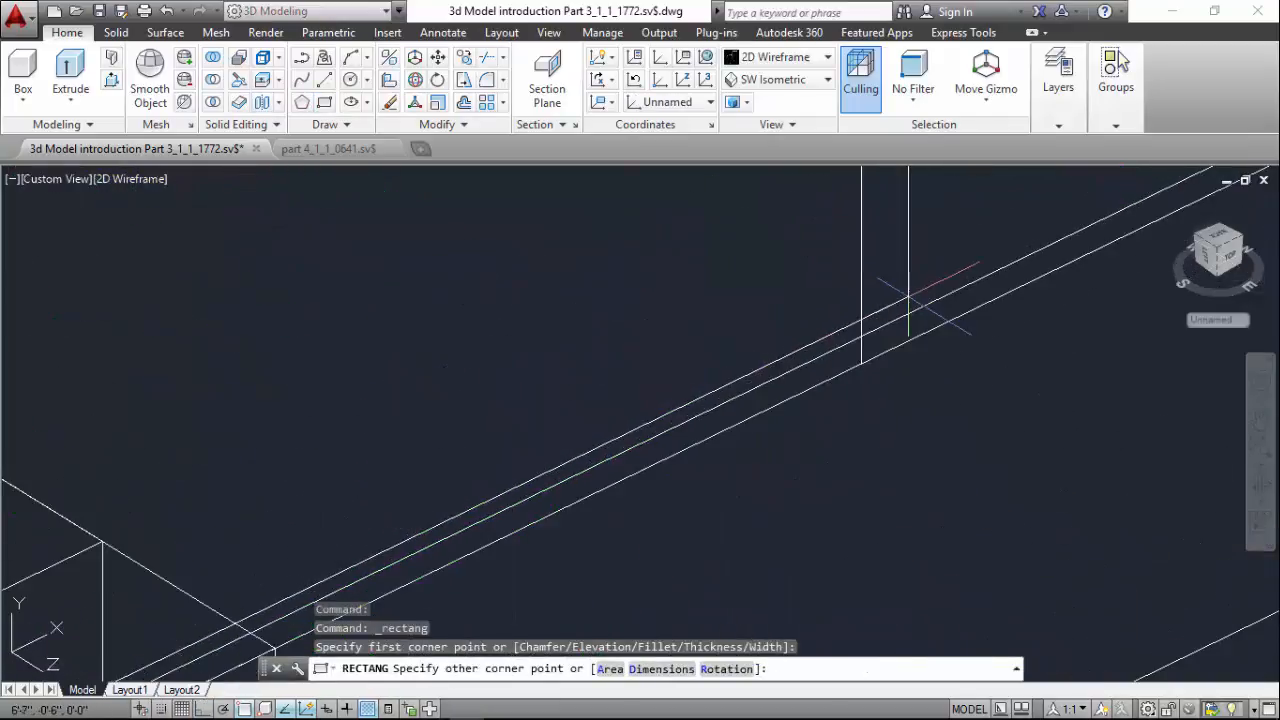
pyautogui.click(861, 363)
pyautogui.scroll(-8, 509, 428)
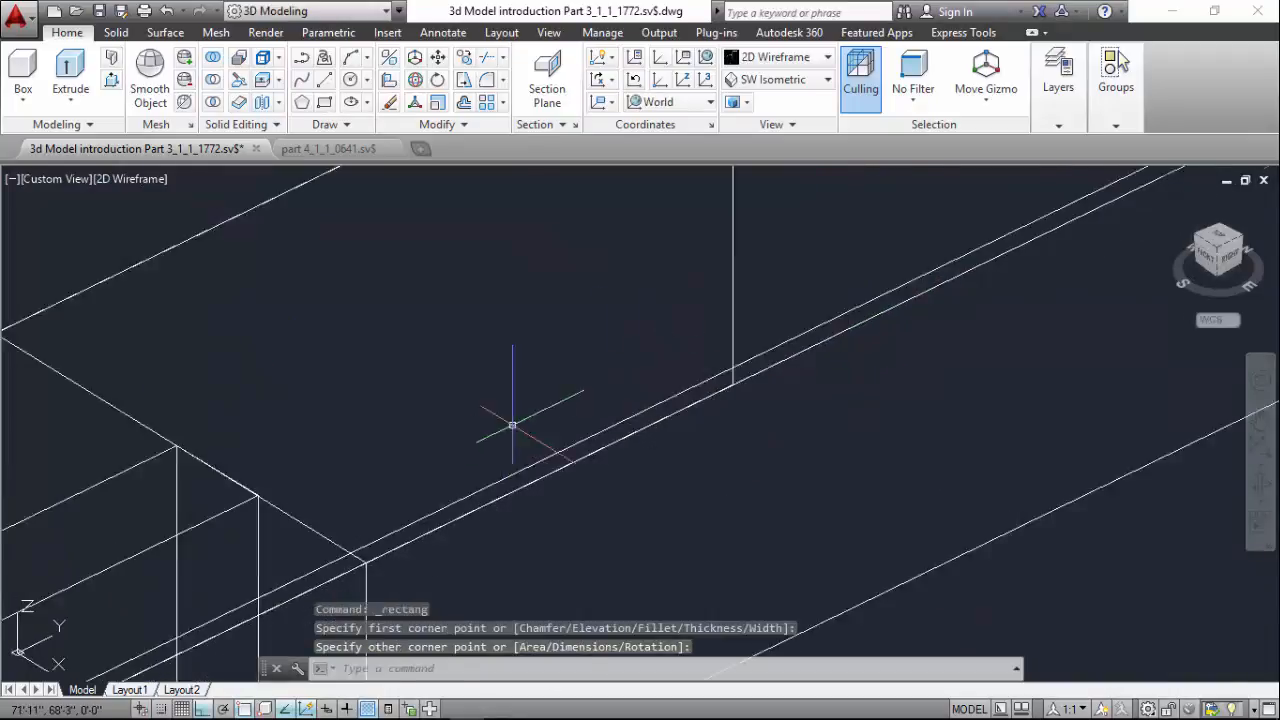
# Copy the sunshade profile from above the study room window to the matching position above the bedroom window on the same wall
pyautogui.click(464, 58)
pyautogui.click(563, 358)
pyautogui.click(533, 390)
pyautogui.press('Return')
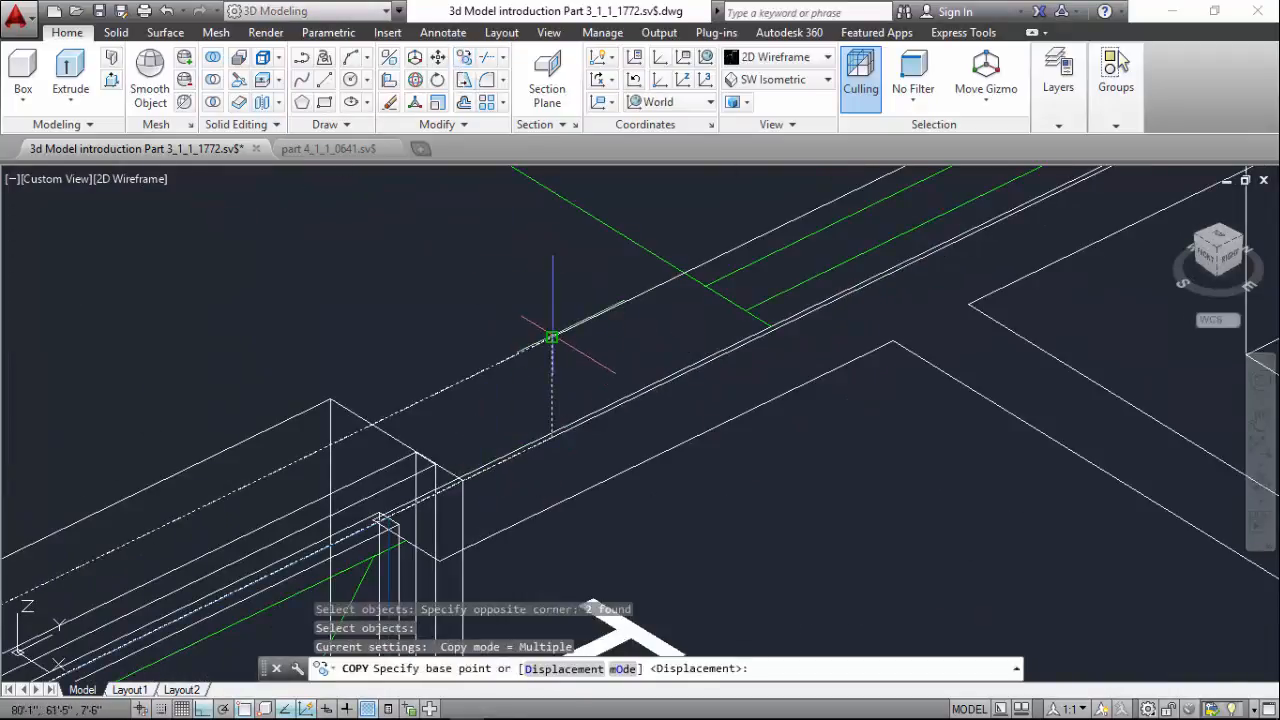
pyautogui.click(600, 352)
pyautogui.scroll(-5, 600, 352)
pyautogui.scroll(6, 855, 272)
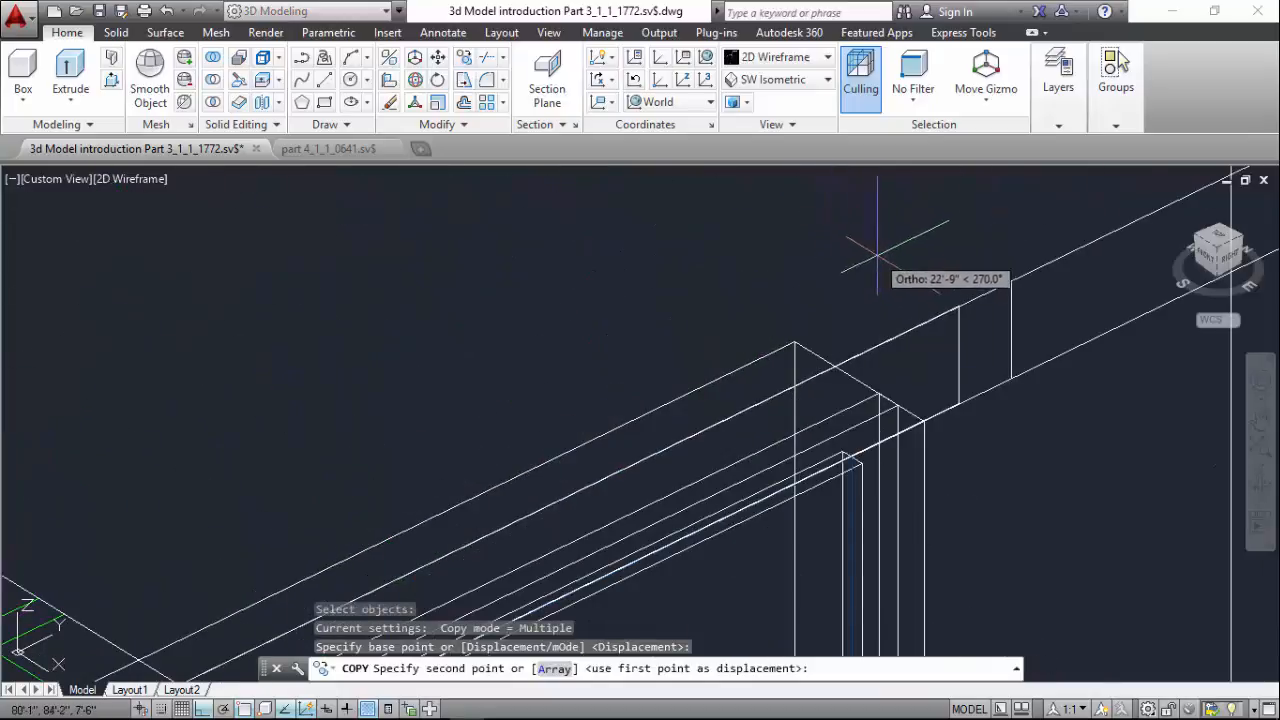
pyautogui.click(1011, 281)
pyautogui.press('Escape')
pyautogui.press('Escape')
pyautogui.press('Escape')
pyautogui.press('Escape')
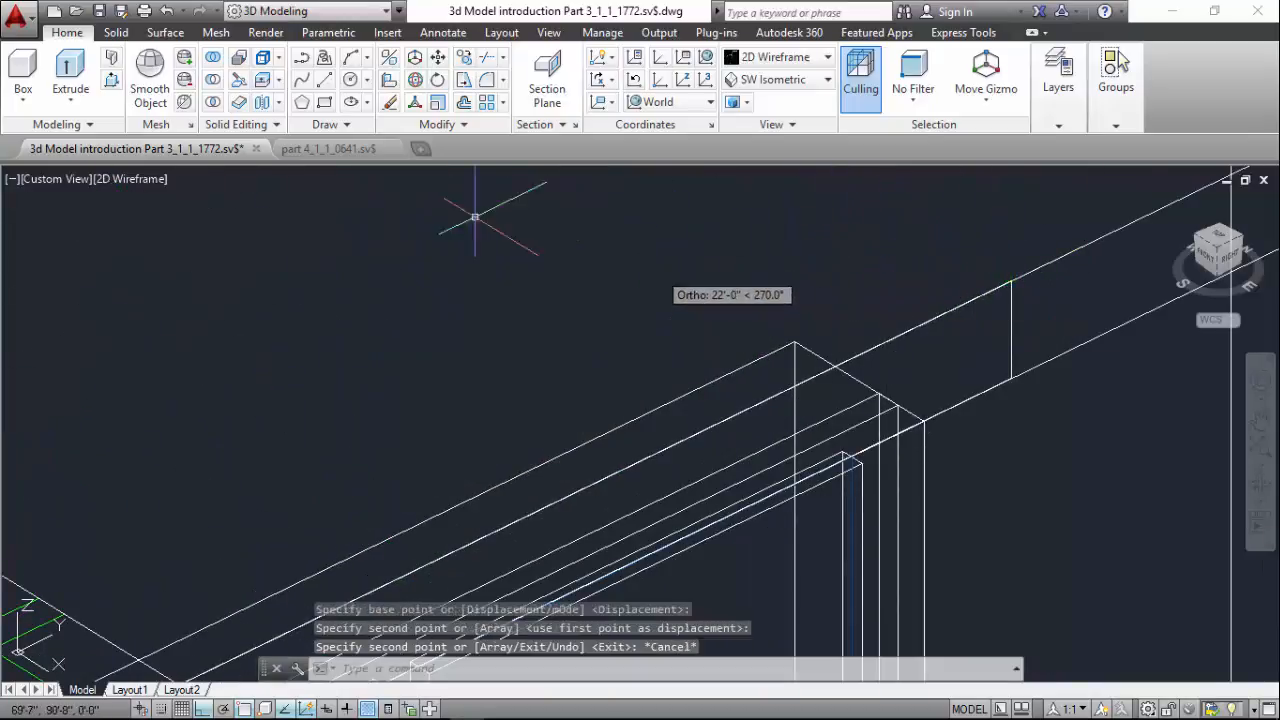
# Extrude the copied sunshade profile above the bedroom window outward by 10 inches
pyautogui.click(70, 68)
pyautogui.scroll(-4, 172, 260)
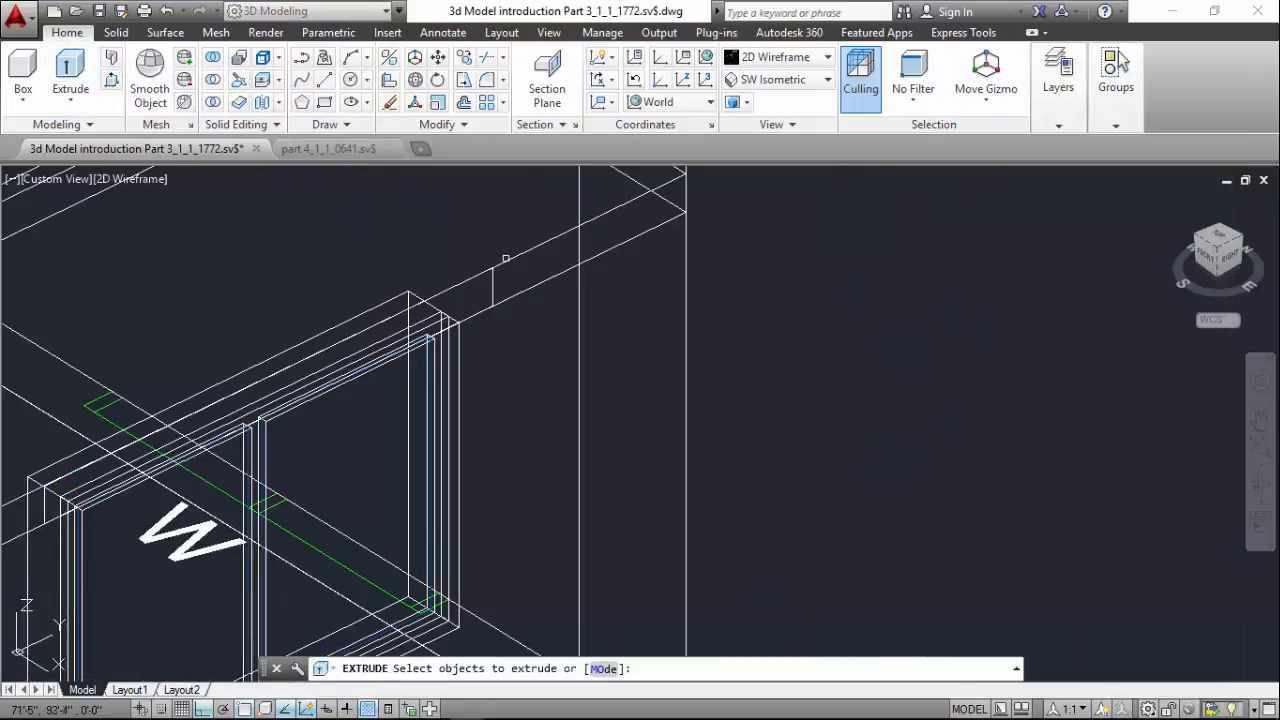
pyautogui.click(492, 286)
pyautogui.press('Return')
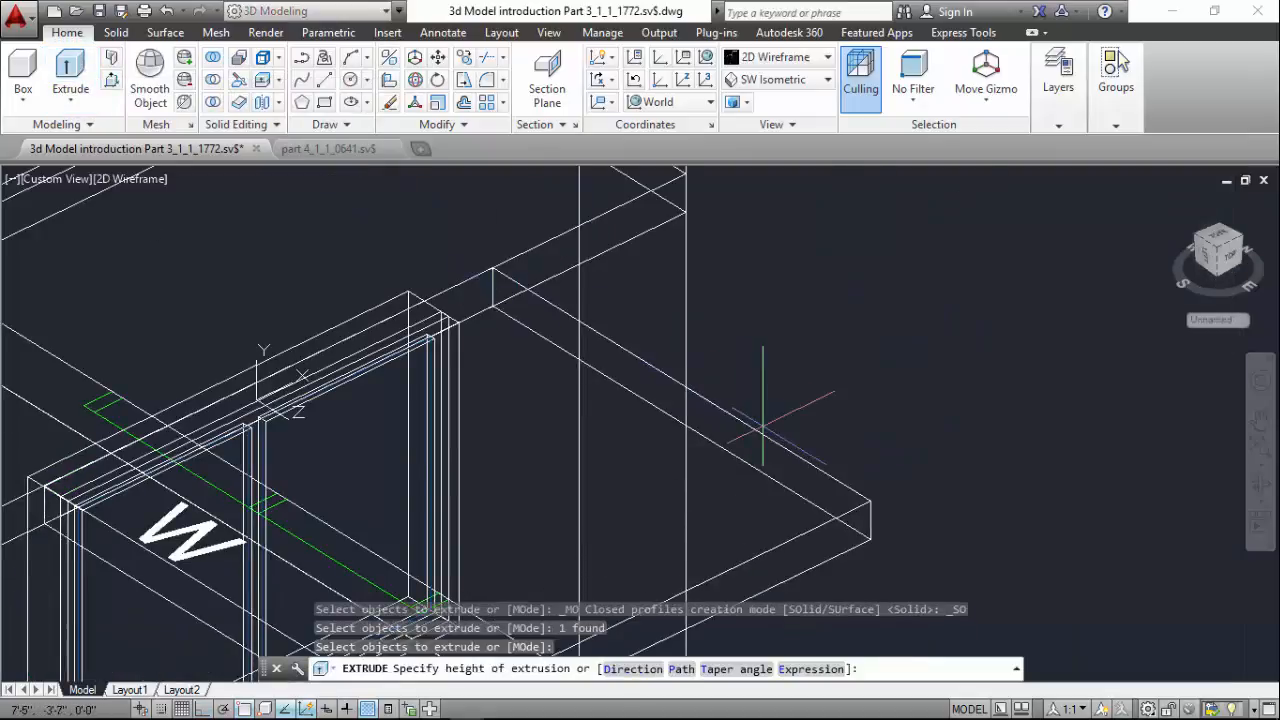
pyautogui.write('10')
pyautogui.press('Return')
pyautogui.scroll(-5, 757, 429)
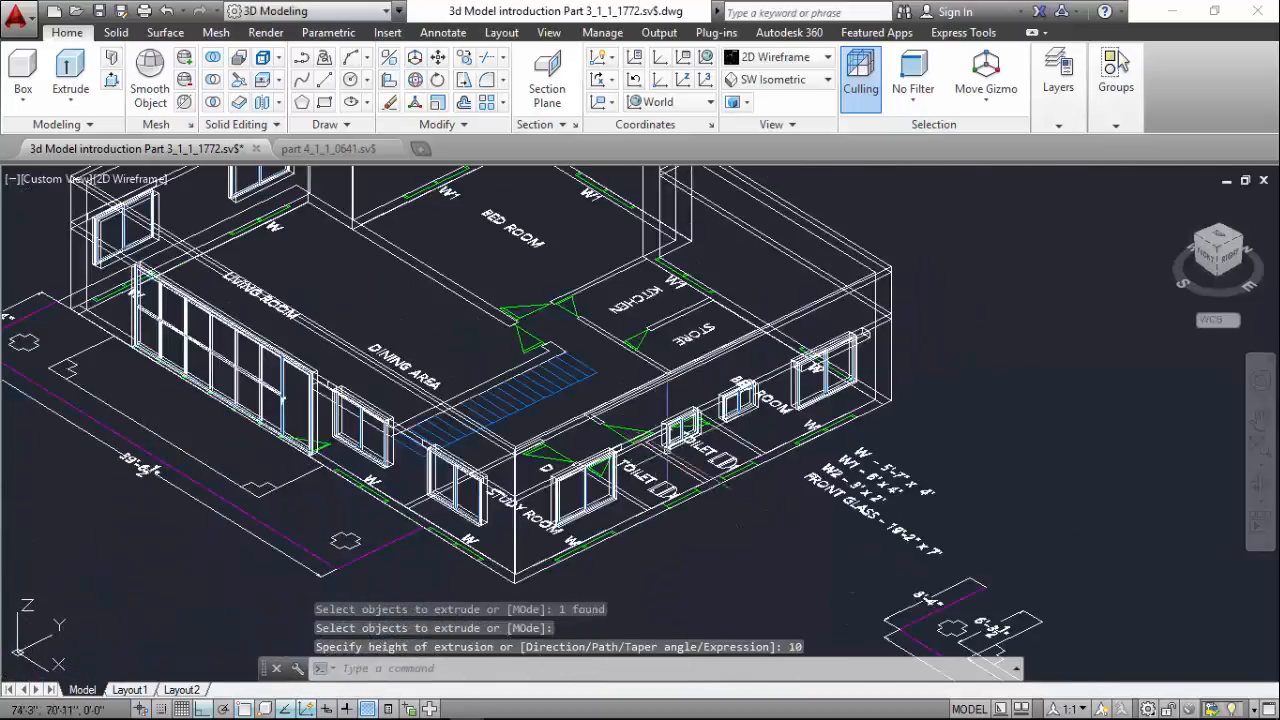
# Extrude the original sunshade profile above the study room's side window outward by 10 inches
pyautogui.scroll(8, 606, 466)
pyautogui.click(71, 70)
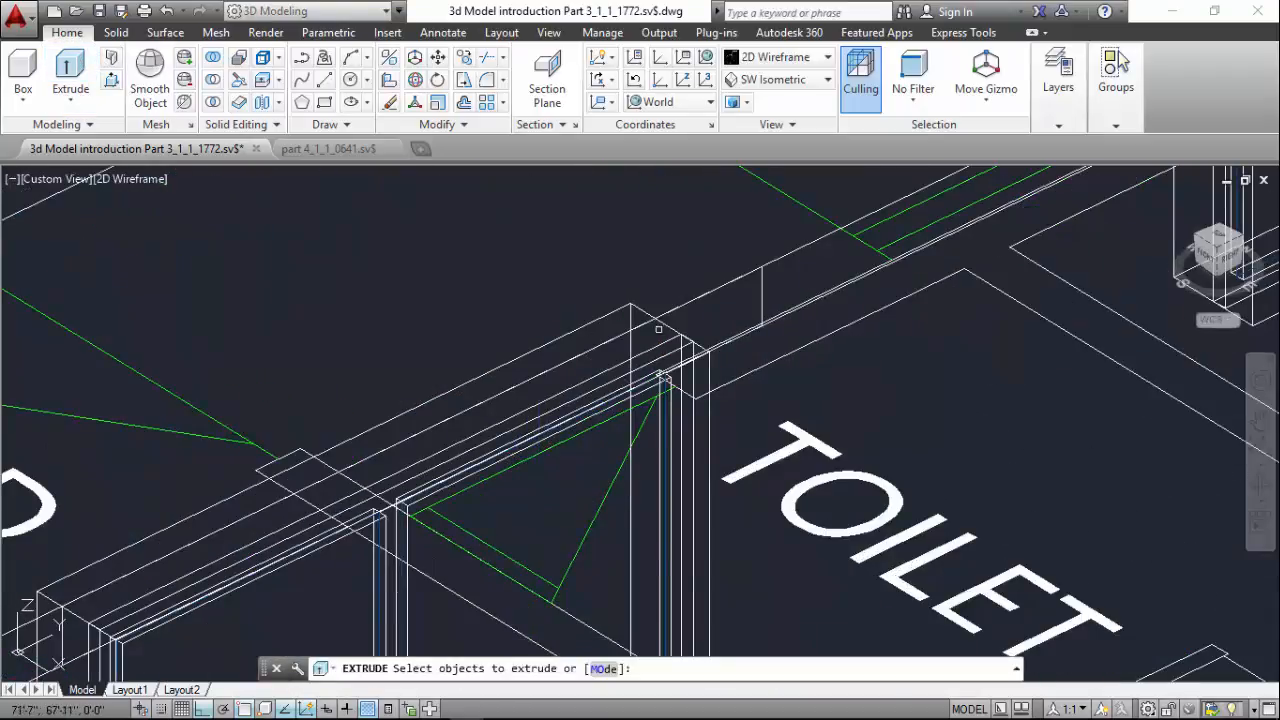
pyautogui.click(762, 283)
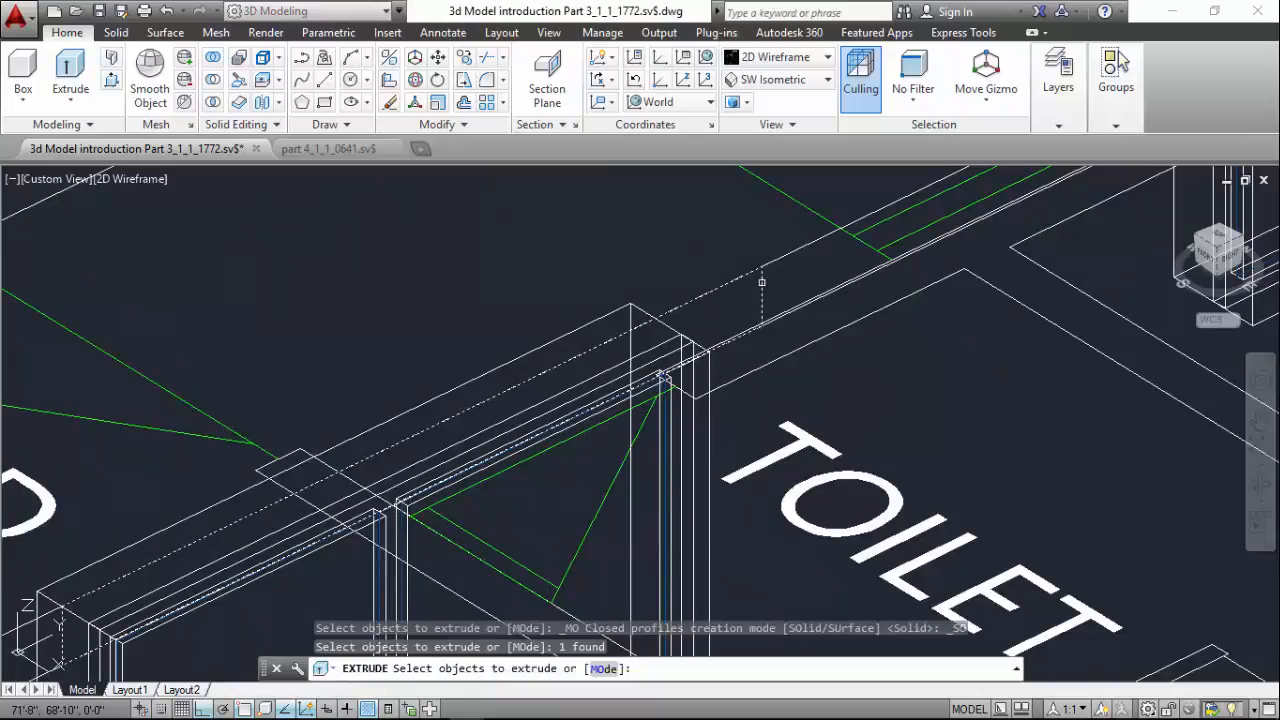
pyautogui.press('Return')
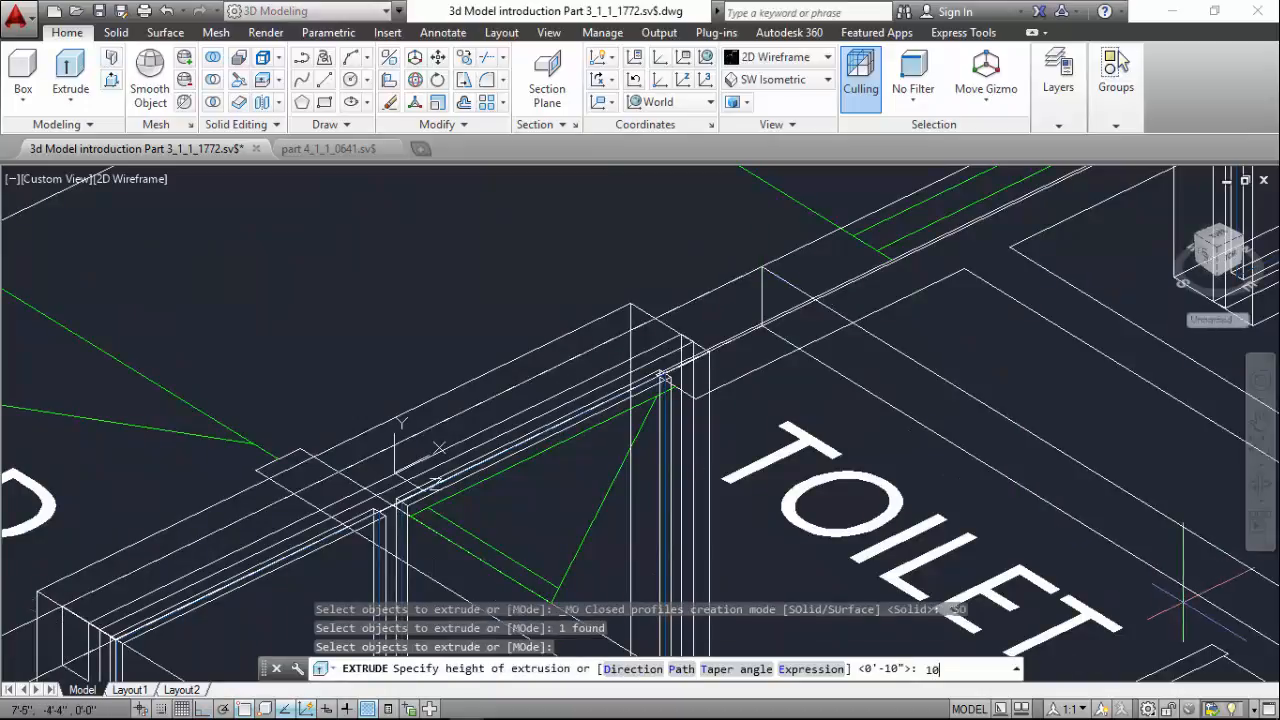
pyautogui.write('10')
pyautogui.press('Return')
pyautogui.scroll(-5, 662, 376)
pyautogui.scroll(2, 897, 395)
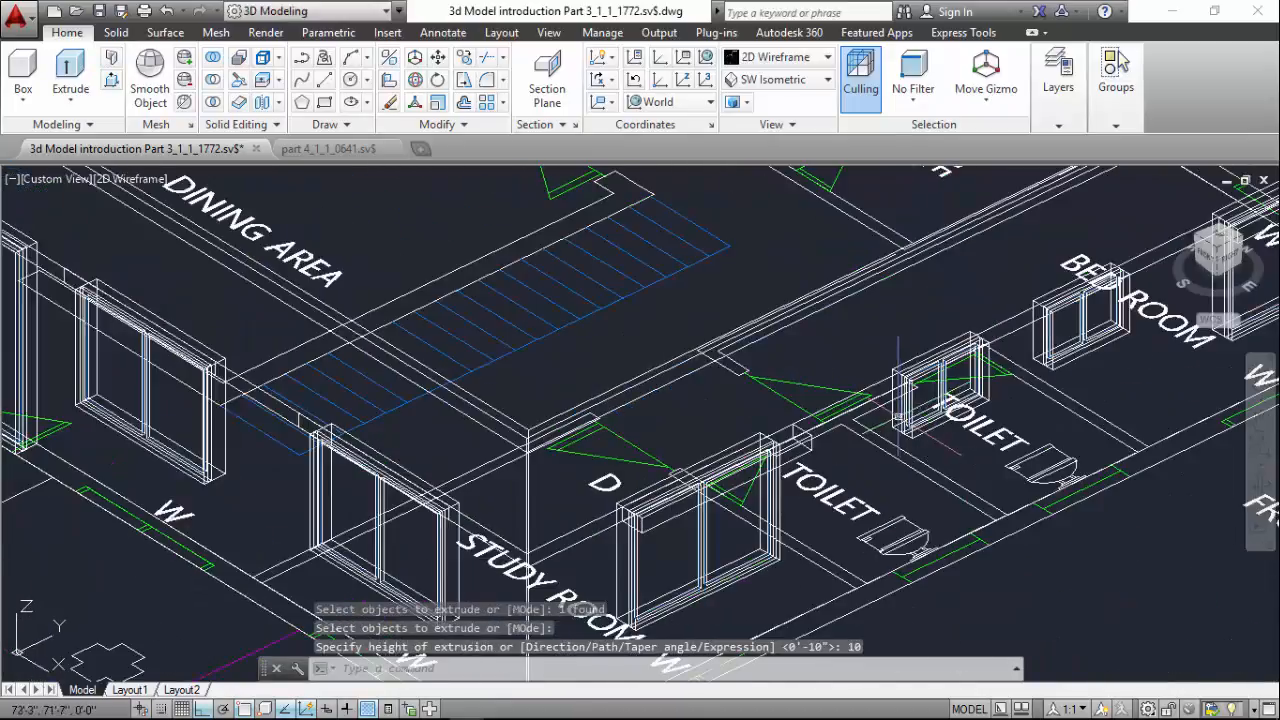
# Check the extruded sunshades in the Realistic visual style and return the view to 2D Wireframe
pyautogui.scroll(3, 805, 448)
pyautogui.scroll(-1, 640, 380)
pyautogui.scroll(2, 591, 320)
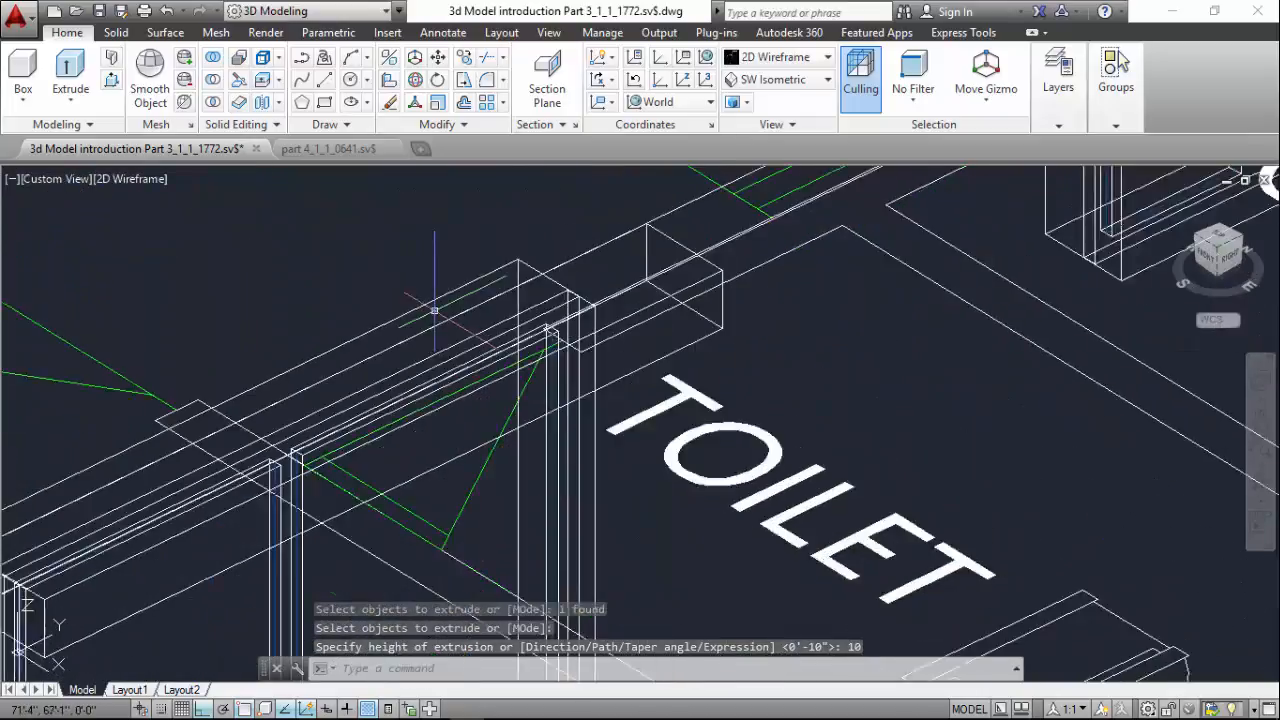
pyautogui.scroll(-4, 434, 310)
pyautogui.scroll(-2, 434, 310)
pyautogui.scroll(2, 434, 310)
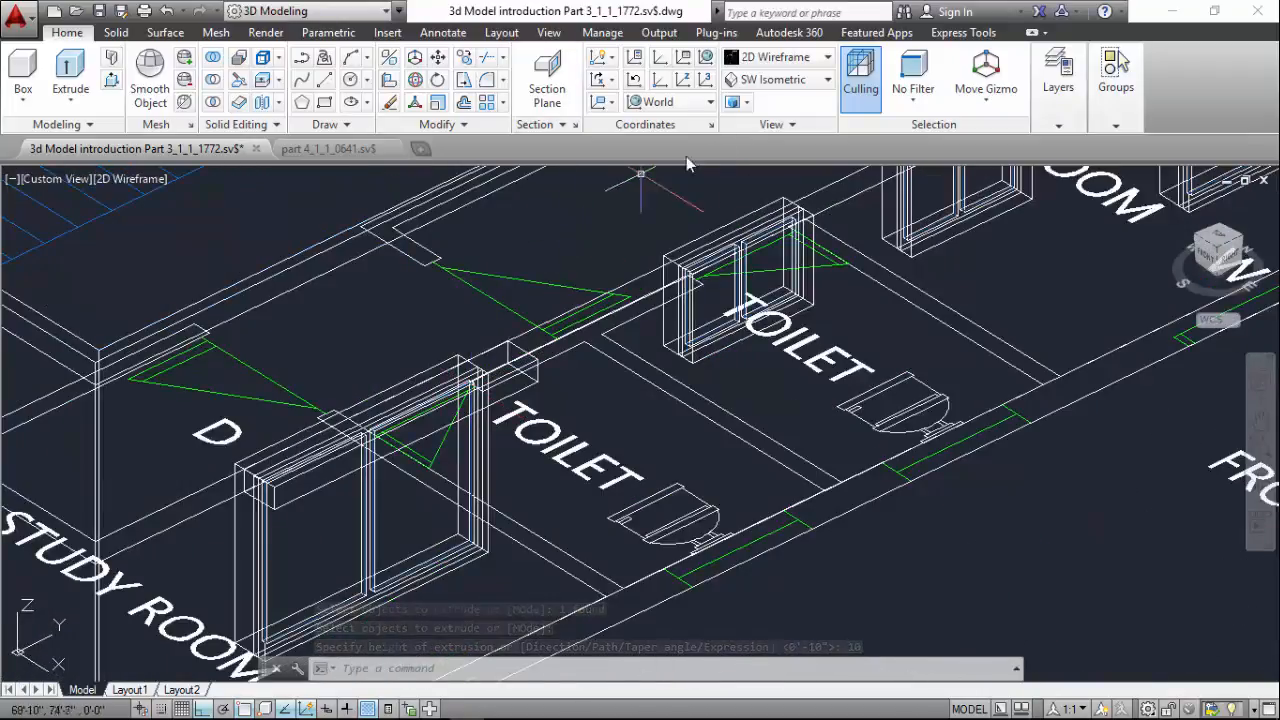
pyautogui.click(805, 58)
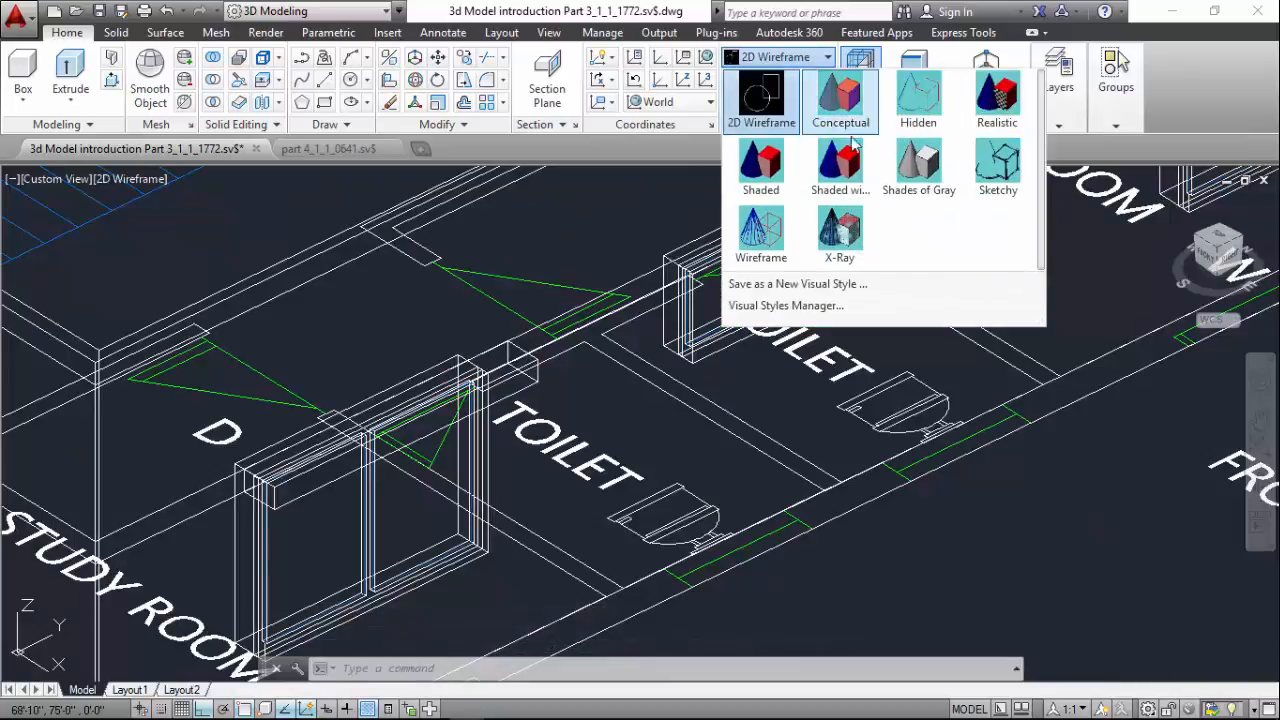
pyautogui.click(997, 100)
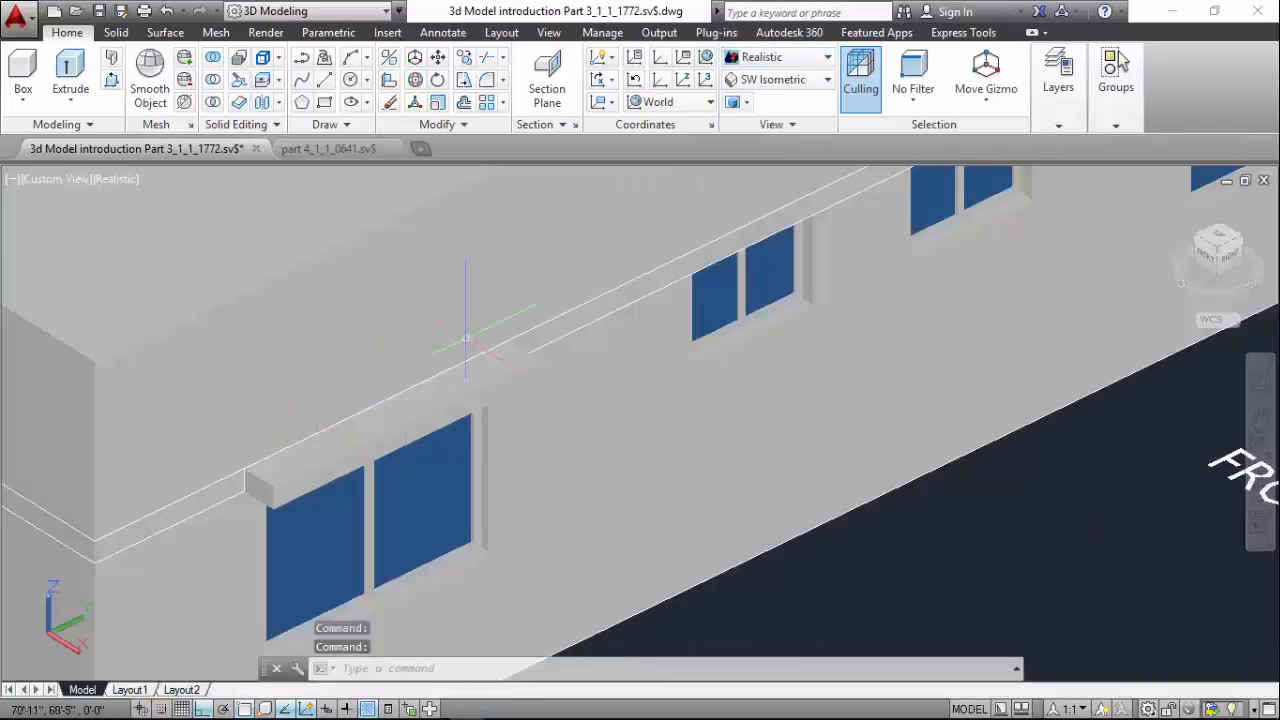
pyautogui.click(785, 57)
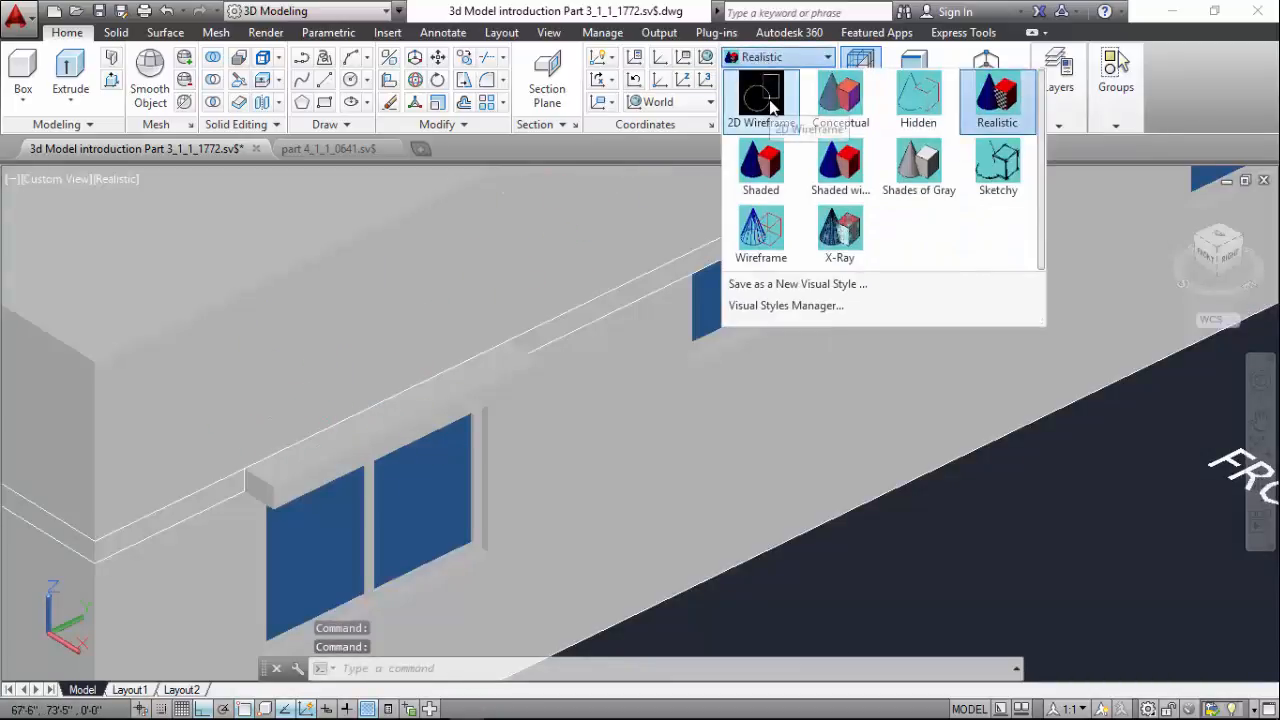
pyautogui.click(762, 100)
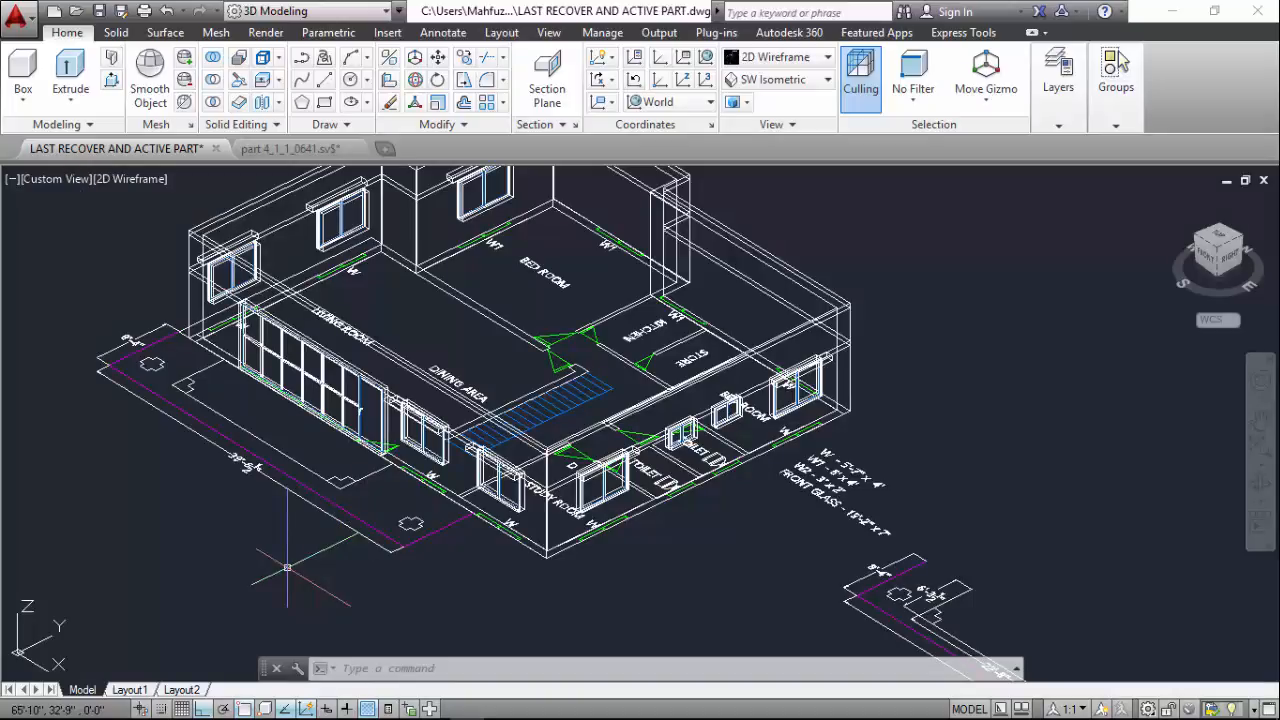
# Set the visual style to Realistic and examine the windows and sunshades along the toilet and bedroom wall
pyautogui.click(765, 60)
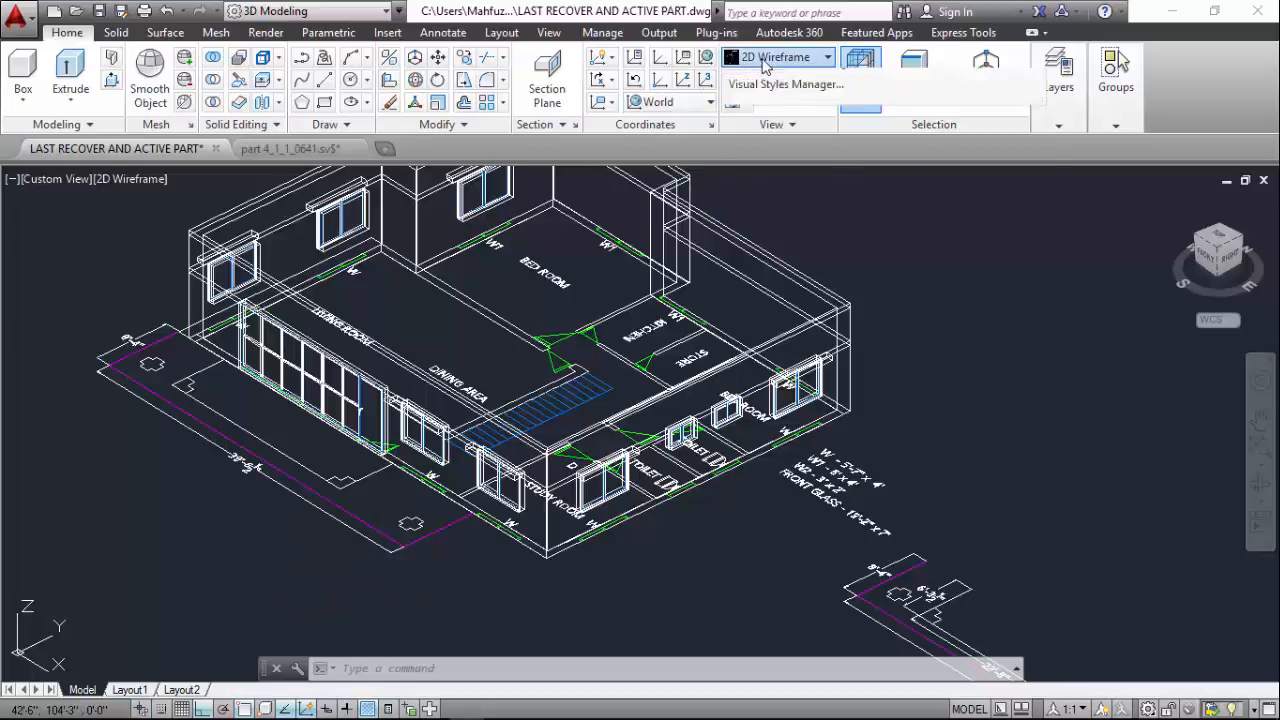
pyautogui.click(995, 124)
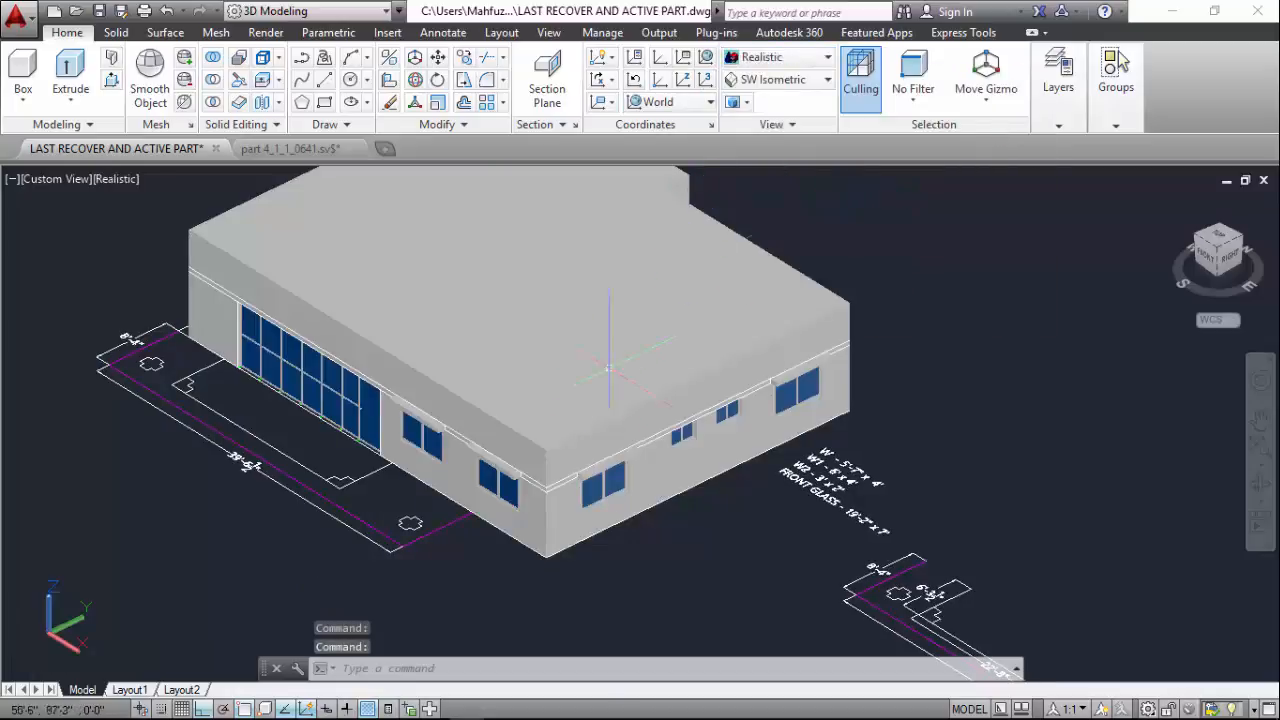
pyautogui.scroll(3, 608, 370)
pyautogui.scroll(-2, 808, 410)
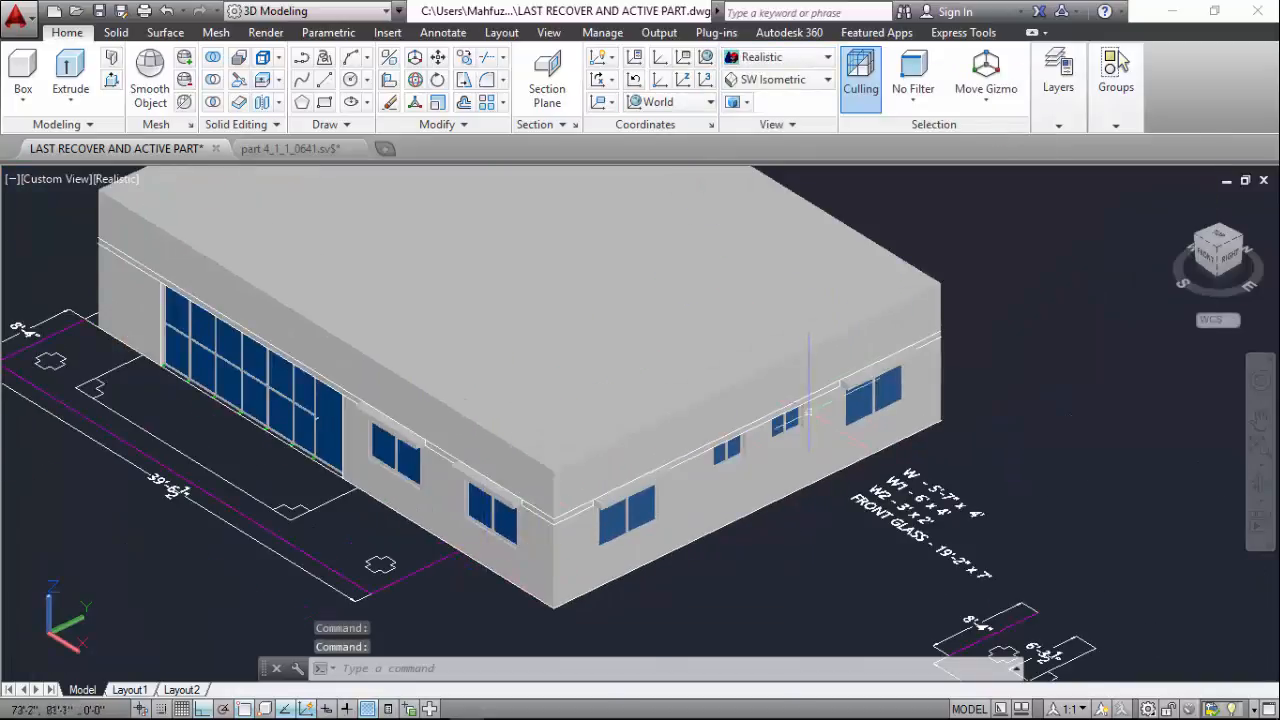
pyautogui.scroll(5, 815, 395)
pyautogui.scroll(-4, 677, 391)
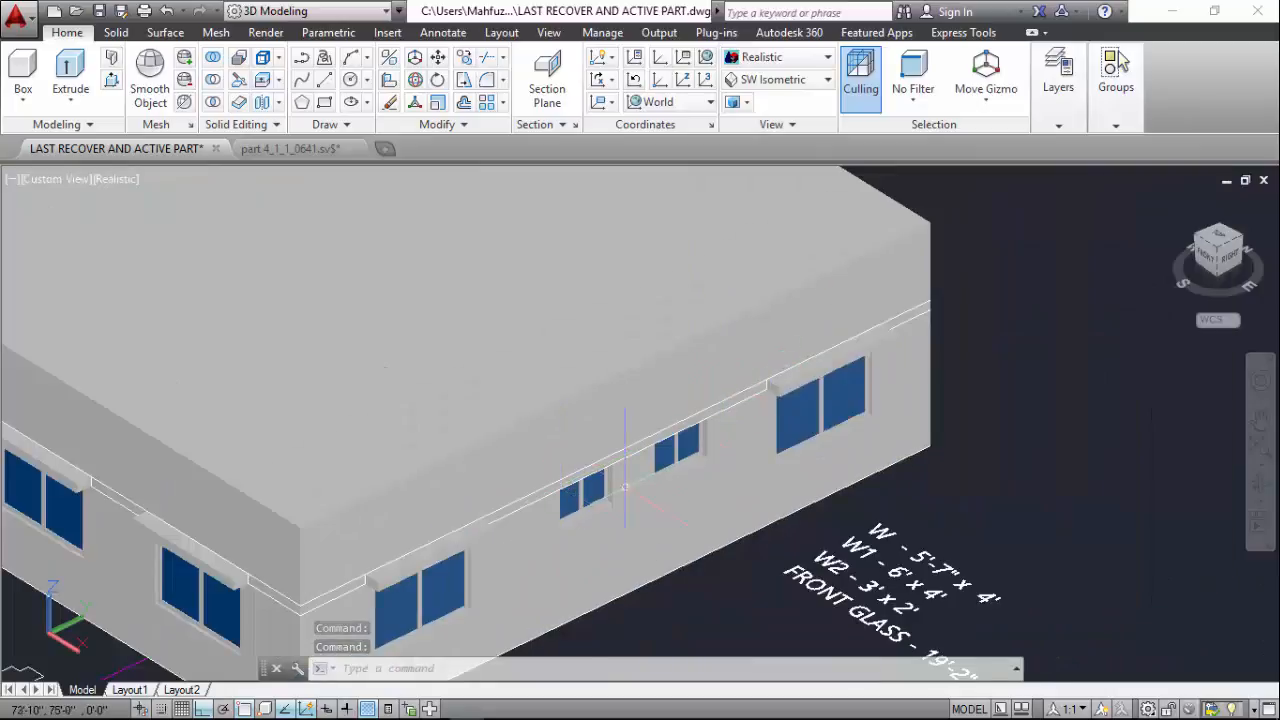
pyautogui.scroll(1, 625, 487)
pyautogui.scroll(3, 568, 495)
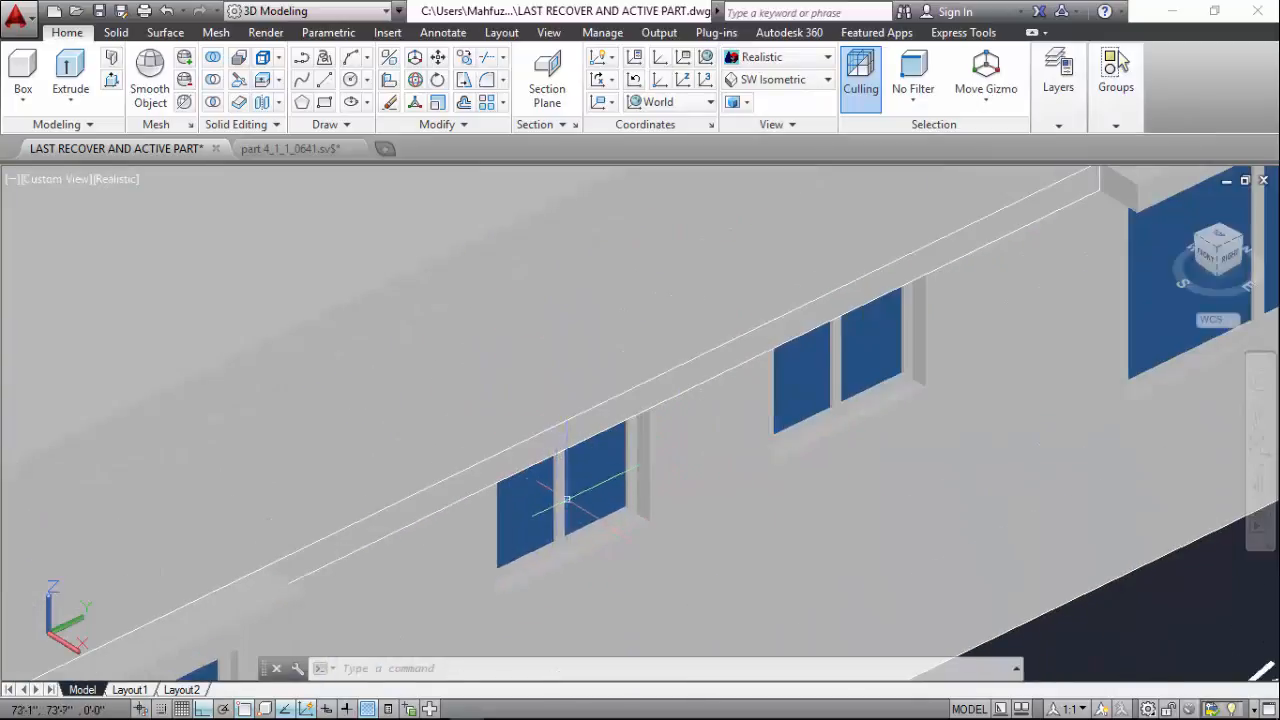
pyautogui.scroll(-2, 560, 492)
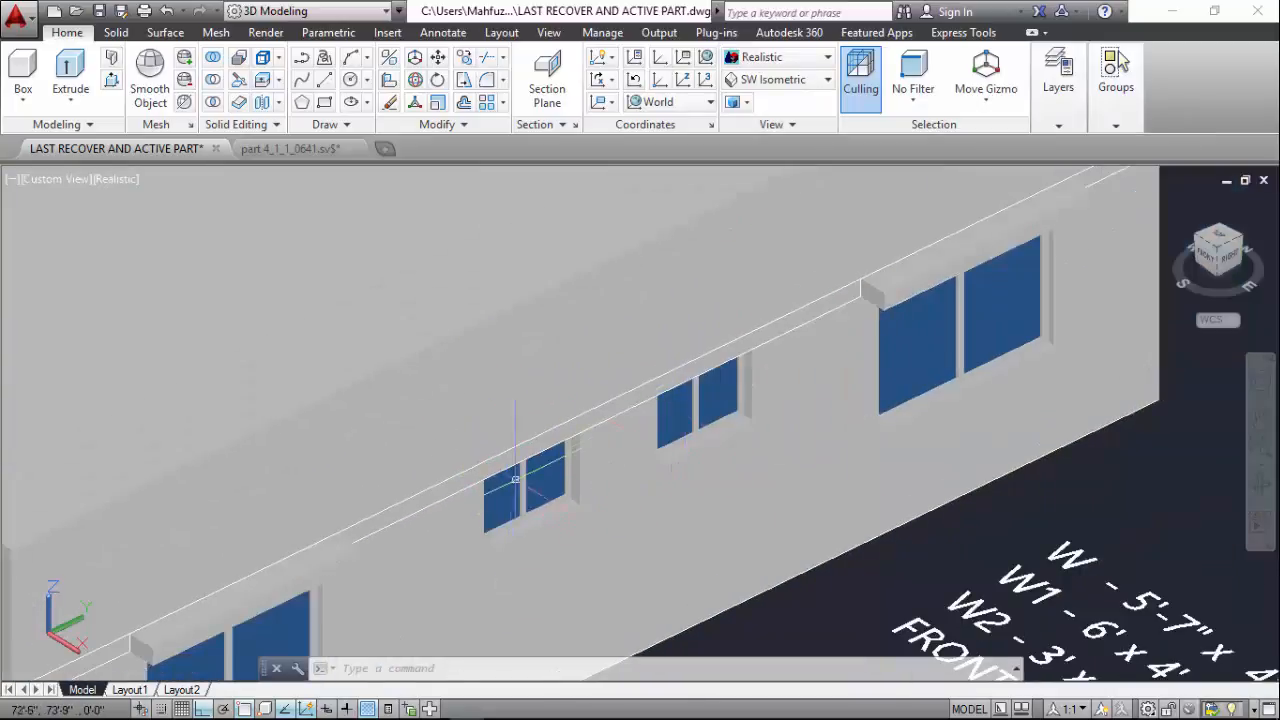
pyautogui.scroll(-4, 594, 432)
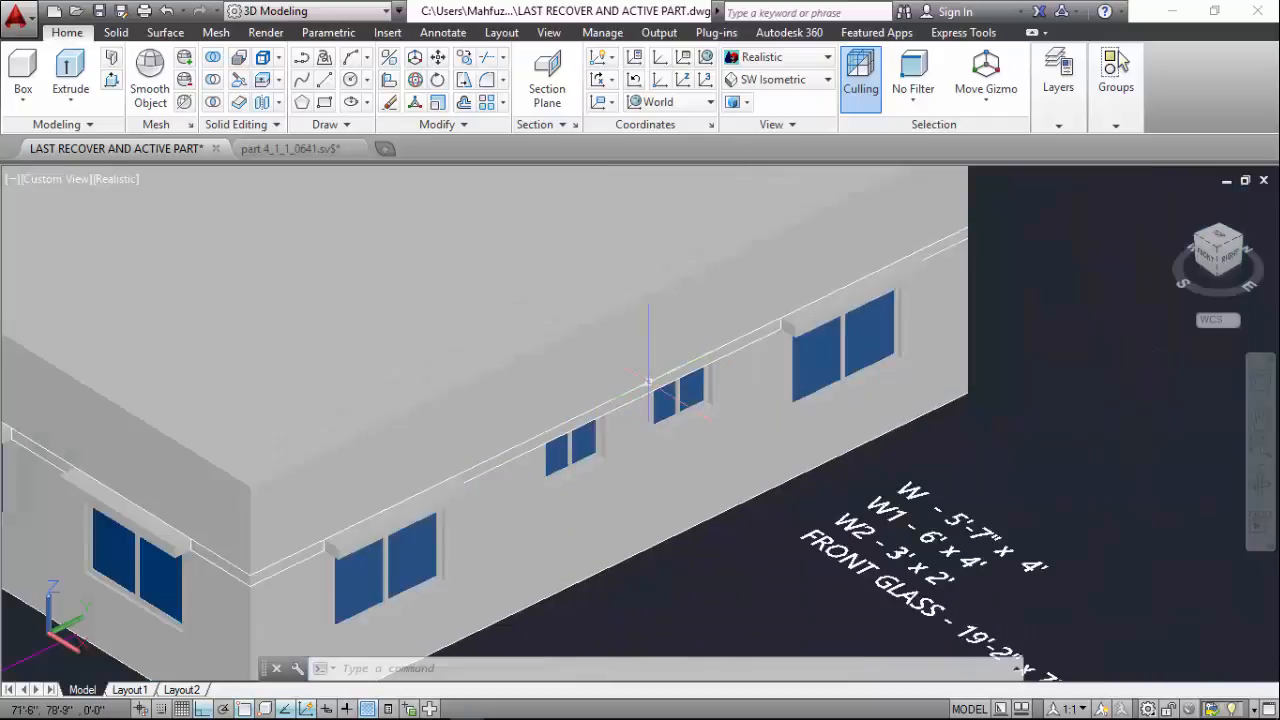
# Orbit the building to face the front glass wall and examine the porch outline in front of it
pyautogui.click(1261, 487)
pyautogui.moveTo(1100, 500); pyautogui.dragTo(207, 387)
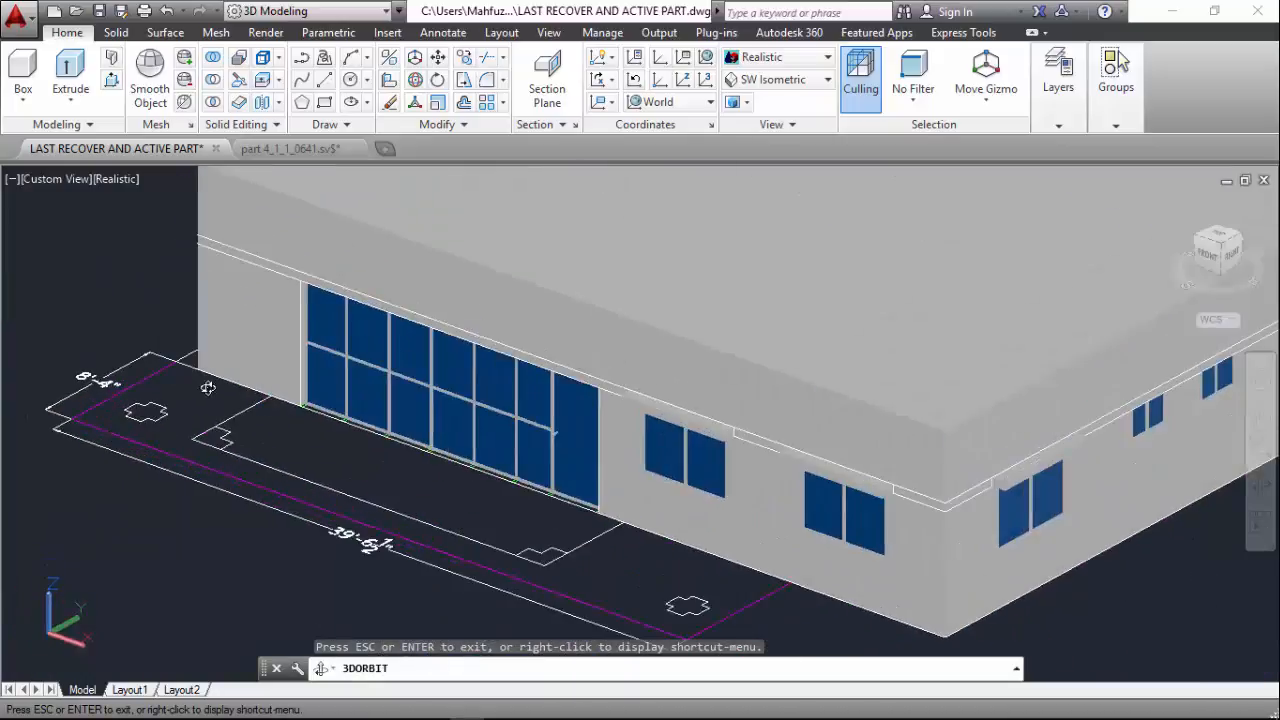
pyautogui.moveTo(358, 411); pyautogui.dragTo(453, 497)
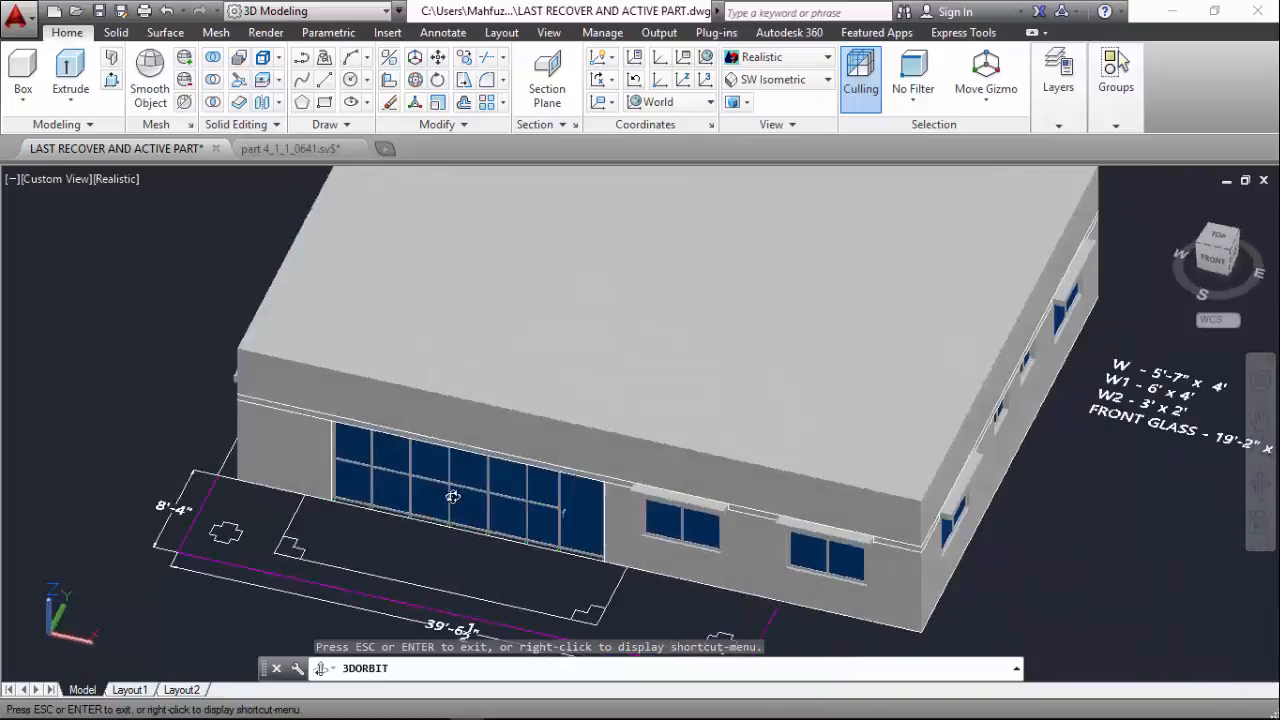
pyautogui.scroll(5, 453, 497)
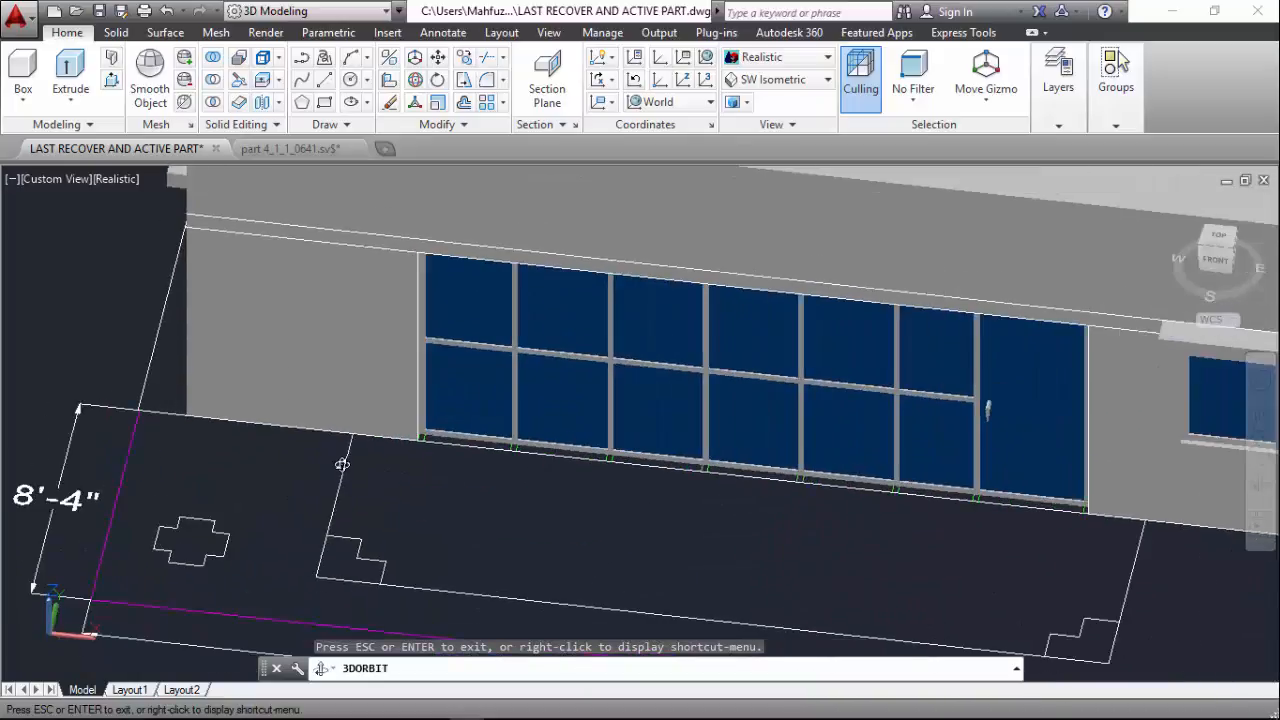
pyautogui.press('Escape')
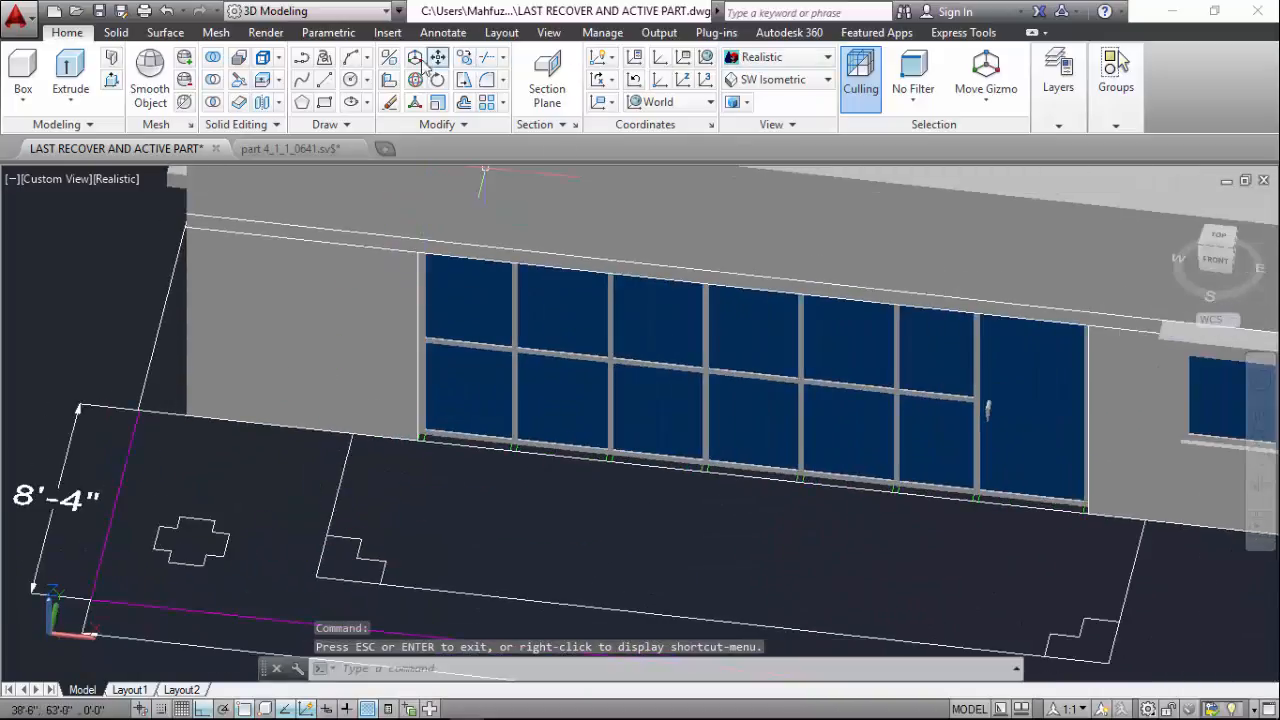
# Measure the depth of the inner porch outline with a linear dimension, then cancel it without placing it
pyautogui.click(441, 32)
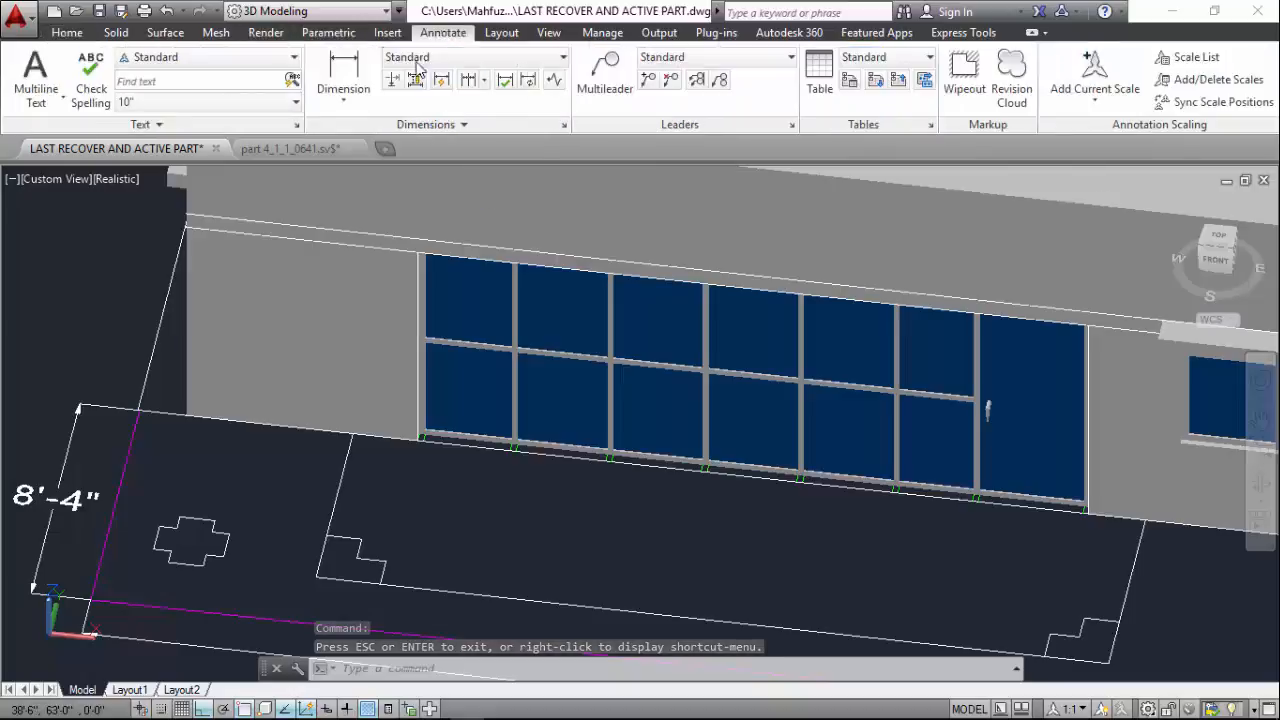
pyautogui.click(343, 72)
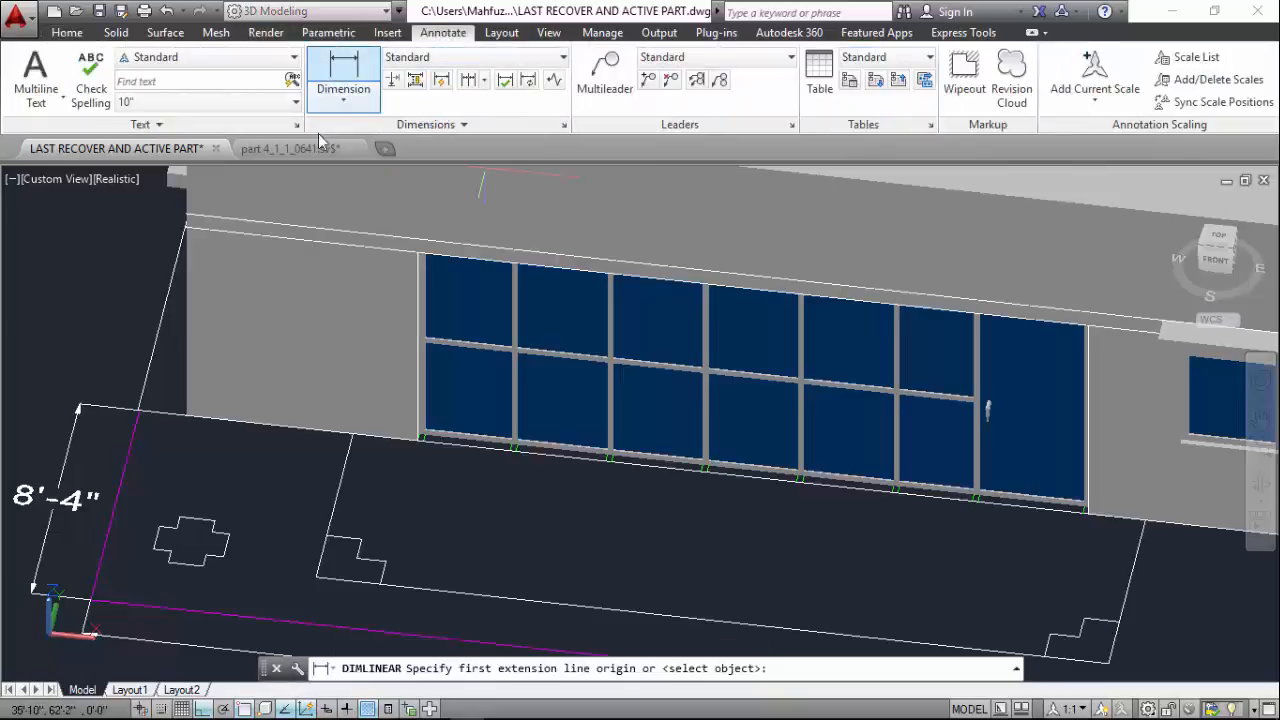
pyautogui.click(352, 435)
pyautogui.click(292, 582)
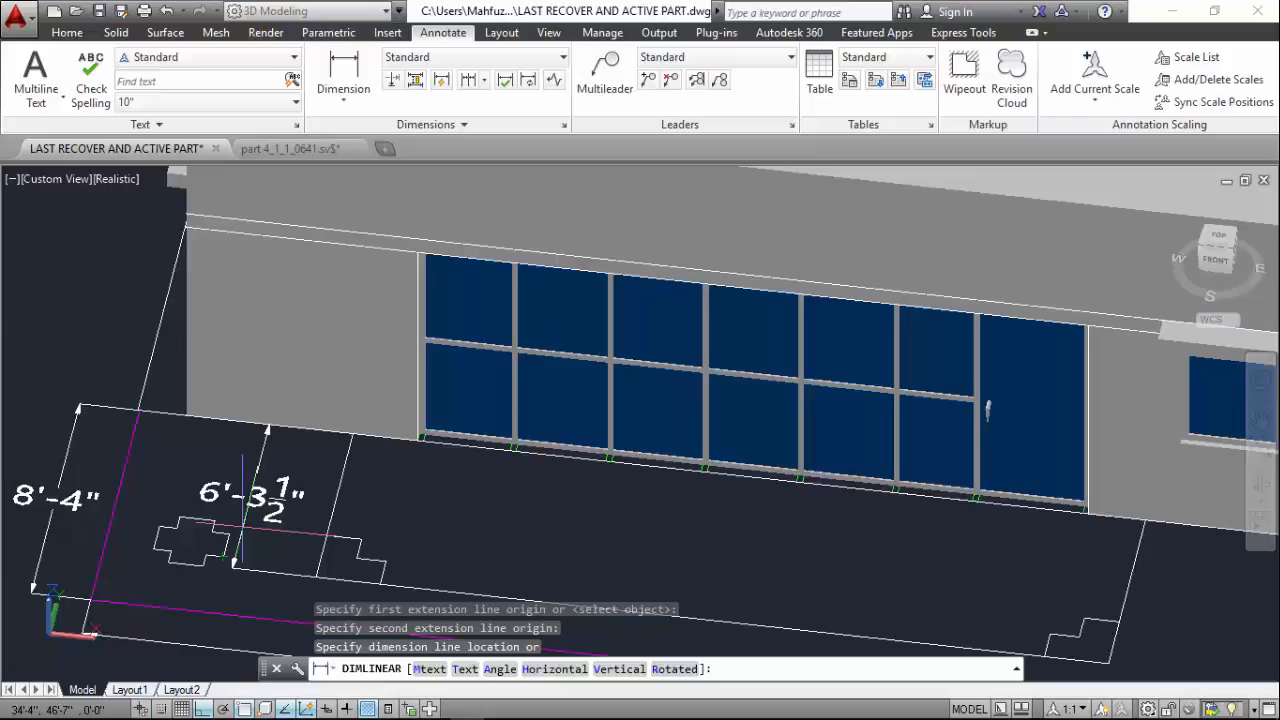
pyautogui.press('Escape')
pyautogui.press('Escape')
pyautogui.press('Escape')
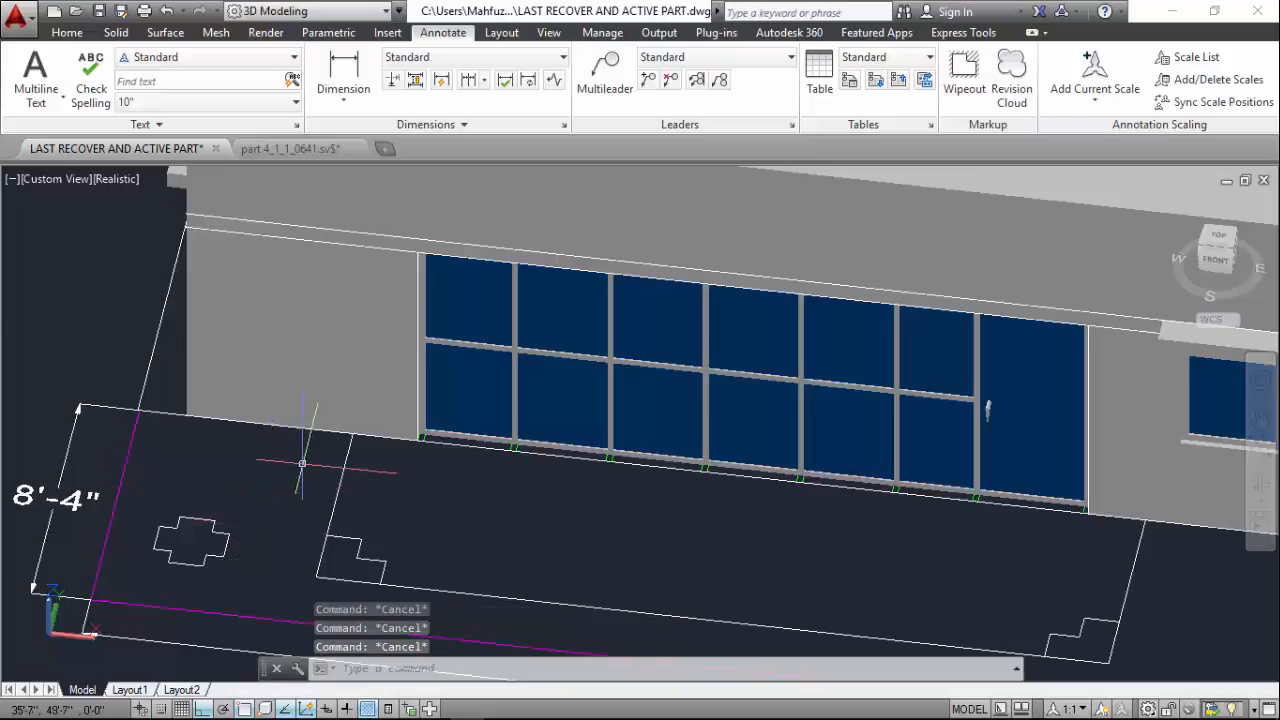
# Switch to the SW Isometric view and check the inner porch outline's side line beside the front glass wall
pyautogui.scroll(-4, 270, 476)
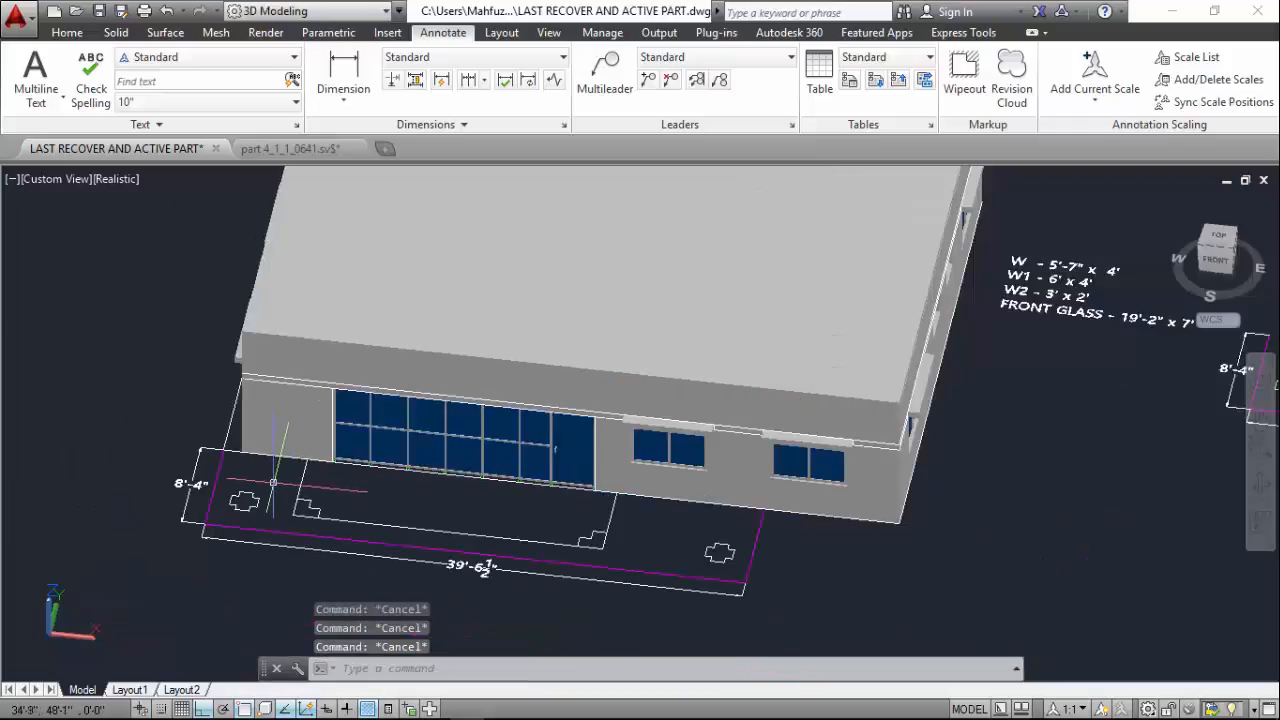
pyautogui.click(67, 32)
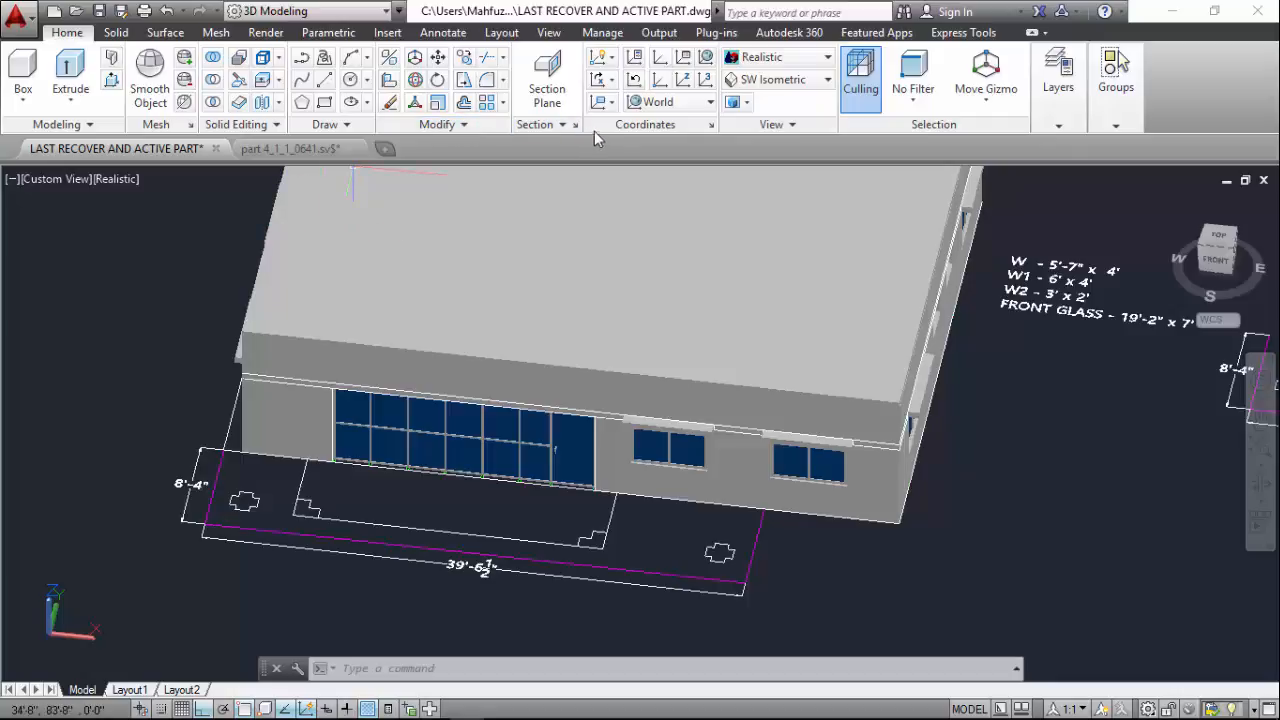
pyautogui.click(759, 86)
pyautogui.click(771, 211)
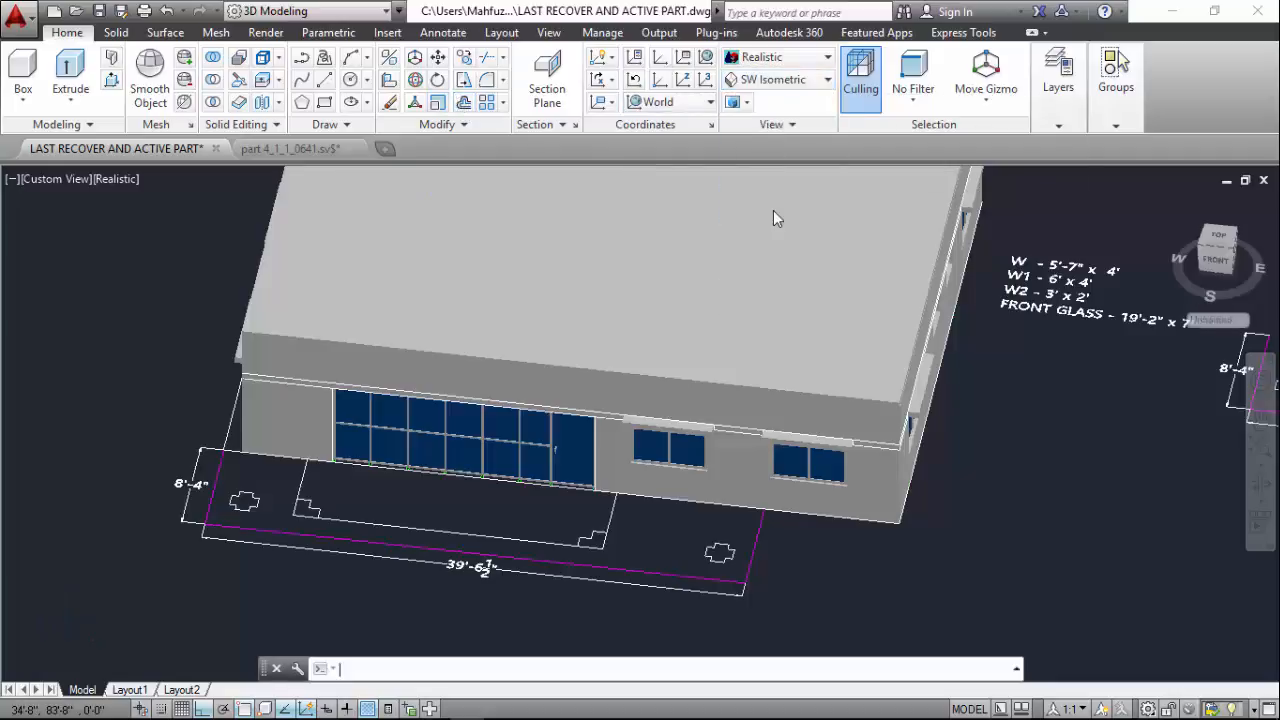
pyautogui.scroll(8, 455, 408)
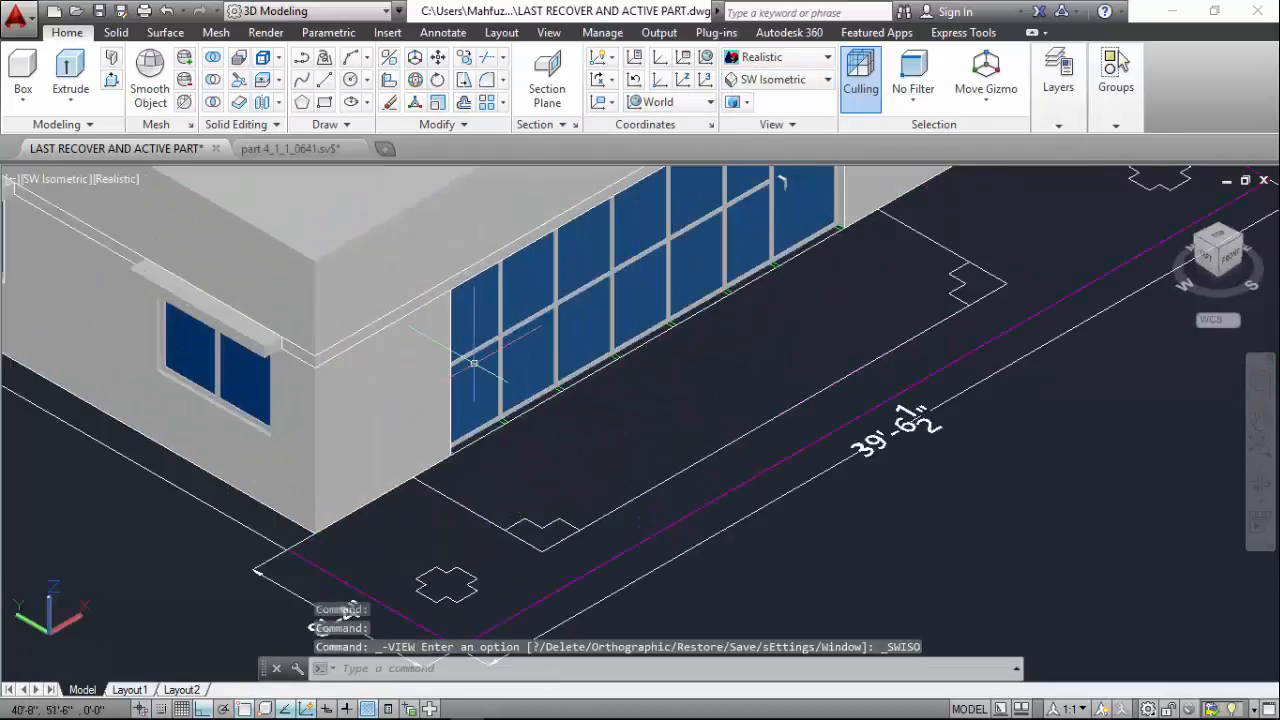
pyautogui.scroll(2, 485, 440)
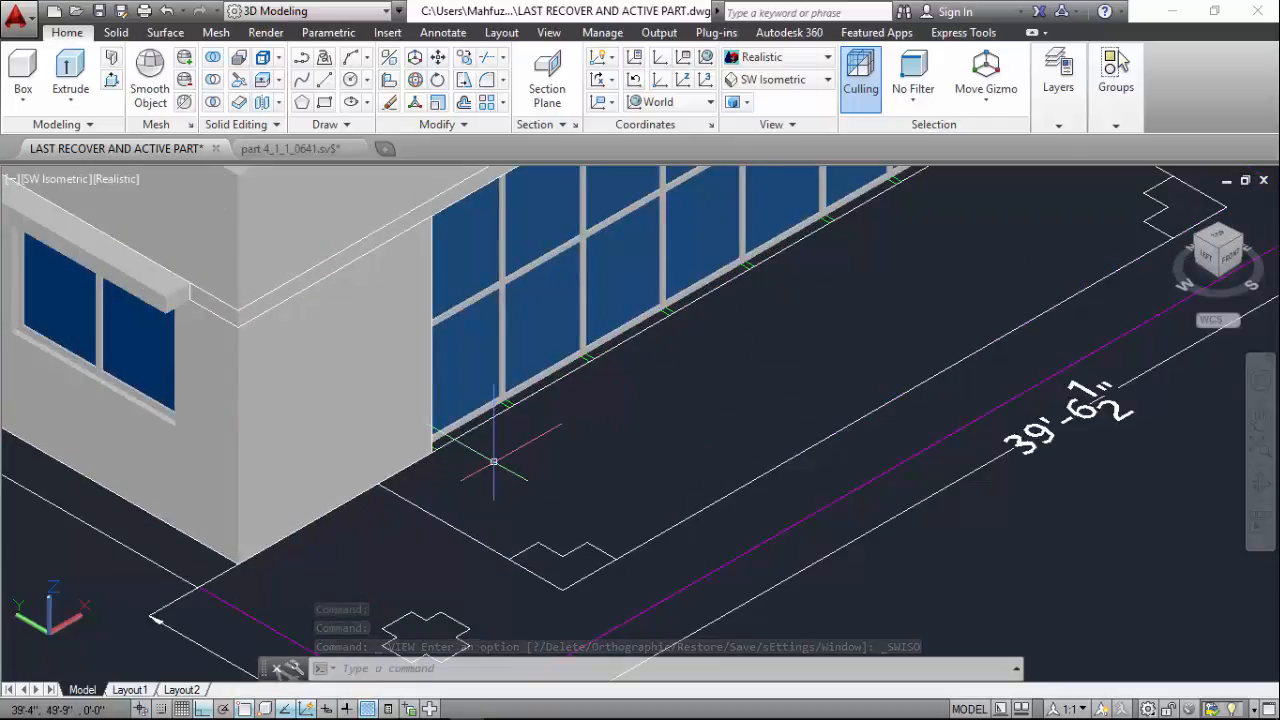
pyautogui.click(455, 528)
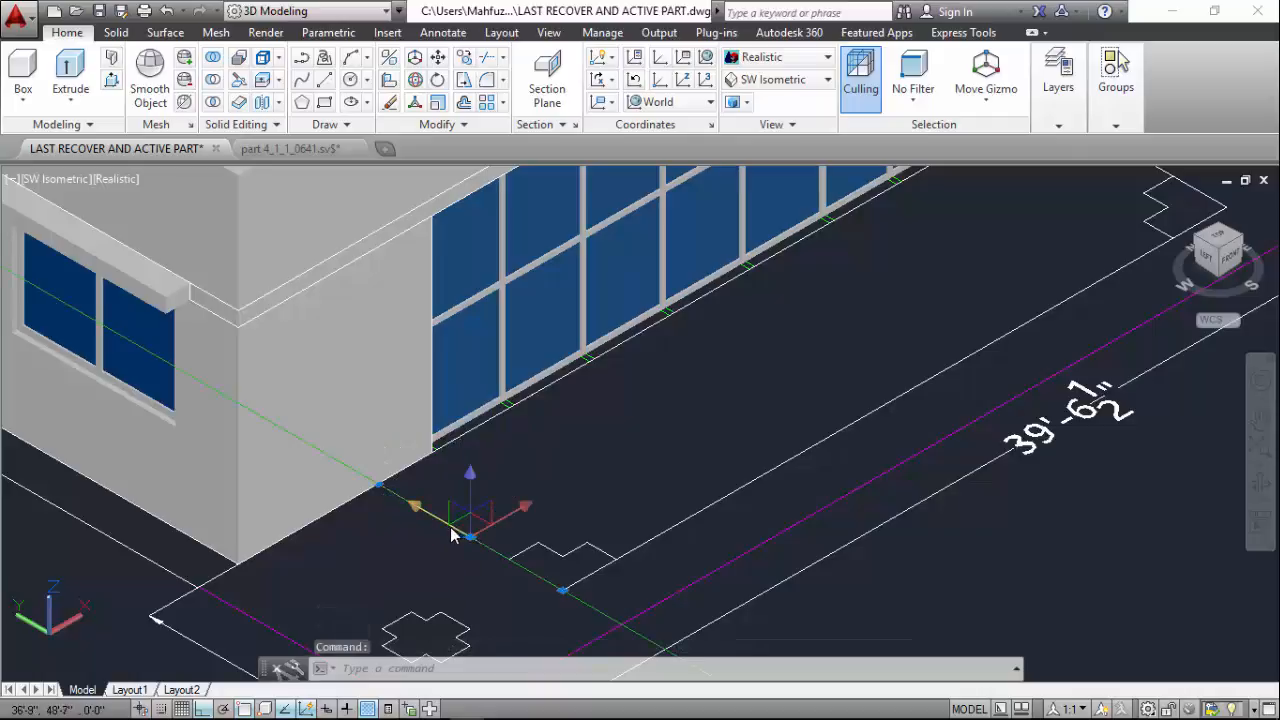
pyautogui.press('Escape')
pyautogui.press('Escape')
pyautogui.press('Escape')
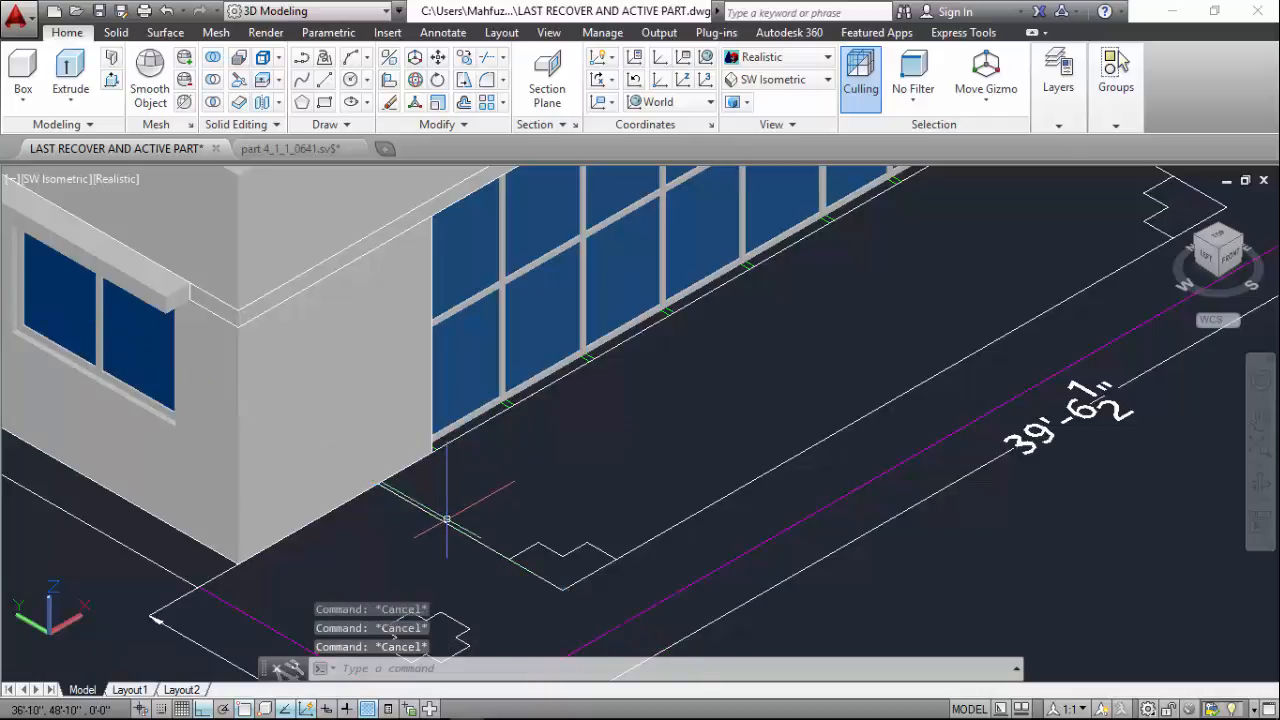
pyautogui.scroll(-3, 438, 518)
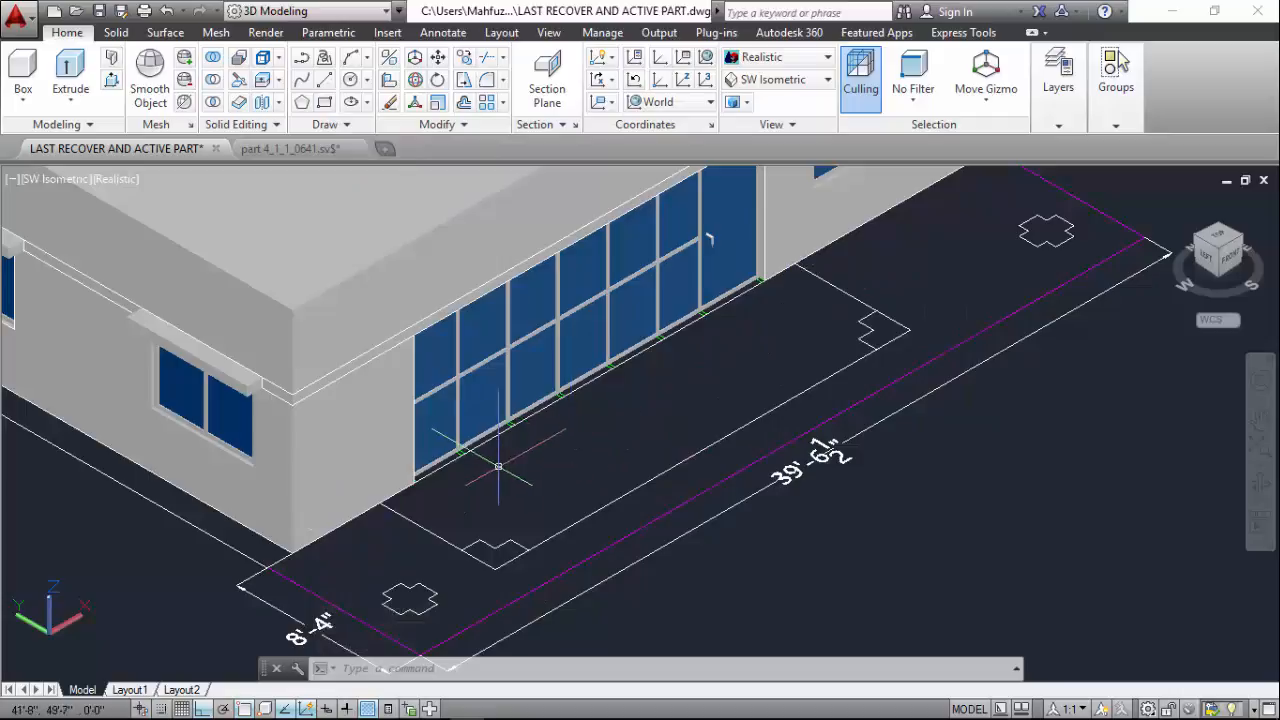
# Try to draw a rectangle over the inner porch outline, ending at its outer corner near the 8'-4" side
pyautogui.click(325, 103)
pyautogui.scroll(-2, 672, 478)
pyautogui.scroll(4, 745, 352)
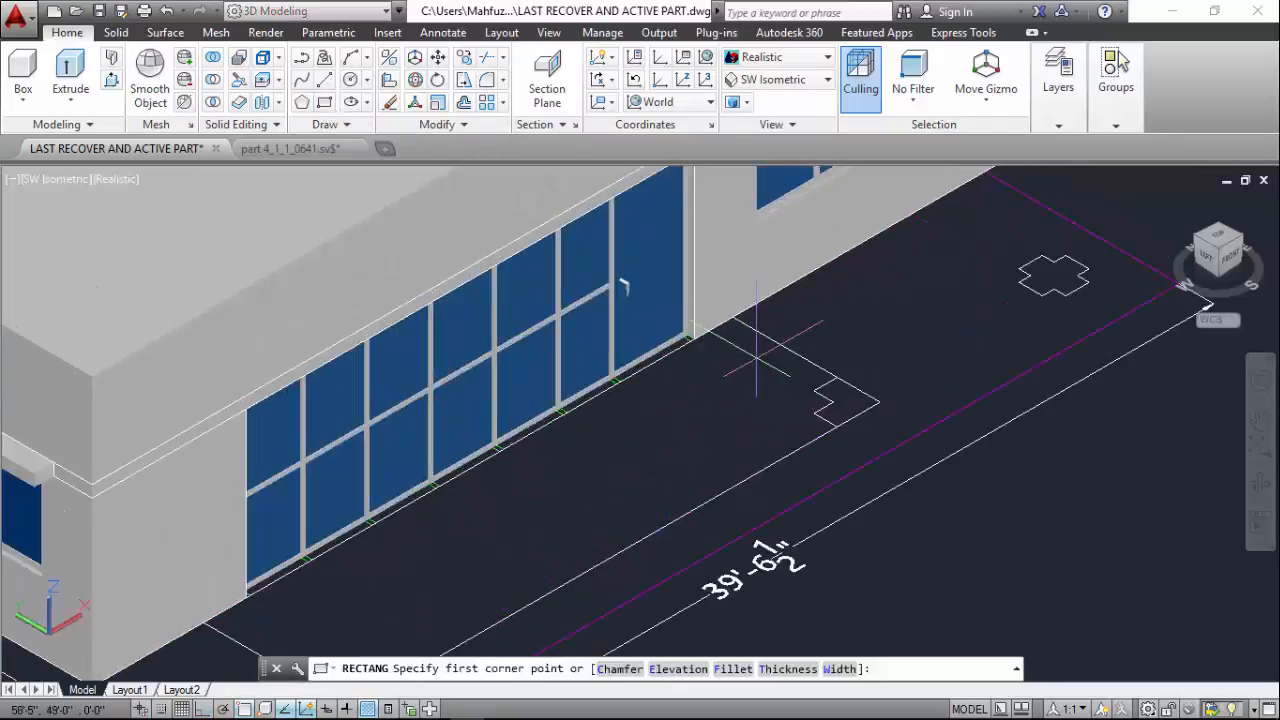
pyautogui.click(724, 299)
pyautogui.scroll(-3, 640, 400)
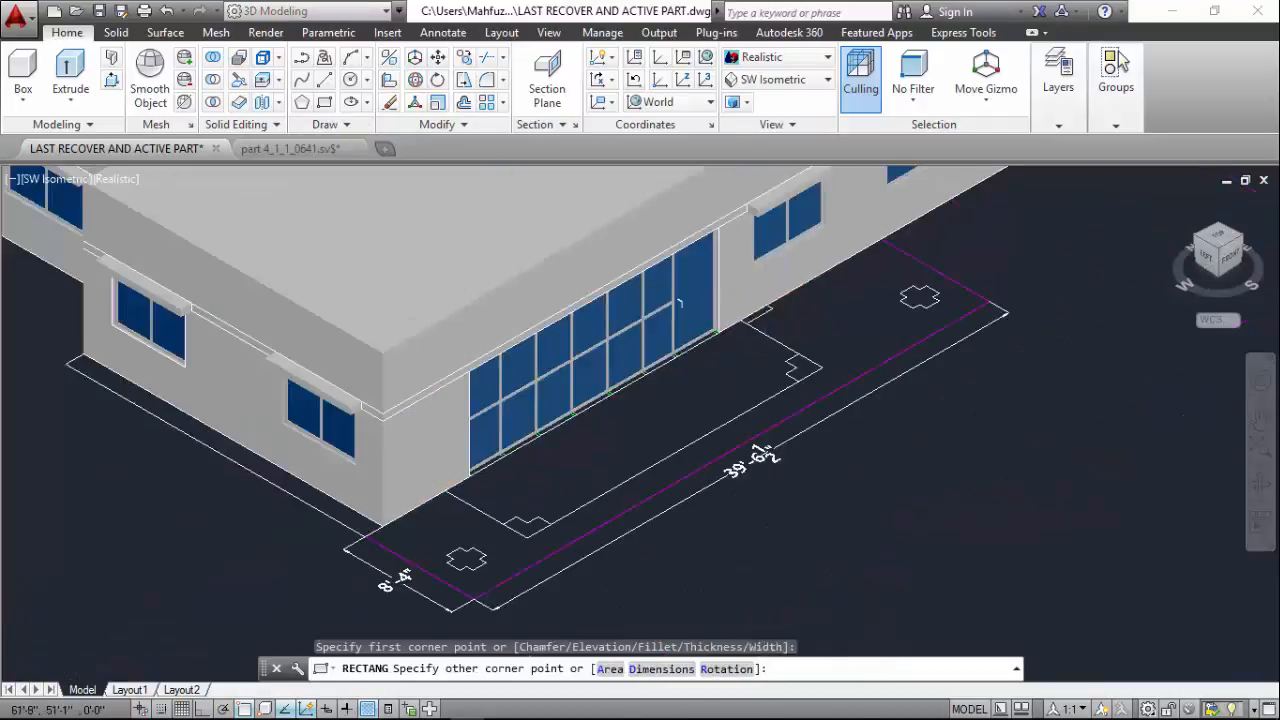
pyautogui.scroll(2, 533, 530)
pyautogui.scroll(2, 533, 530)
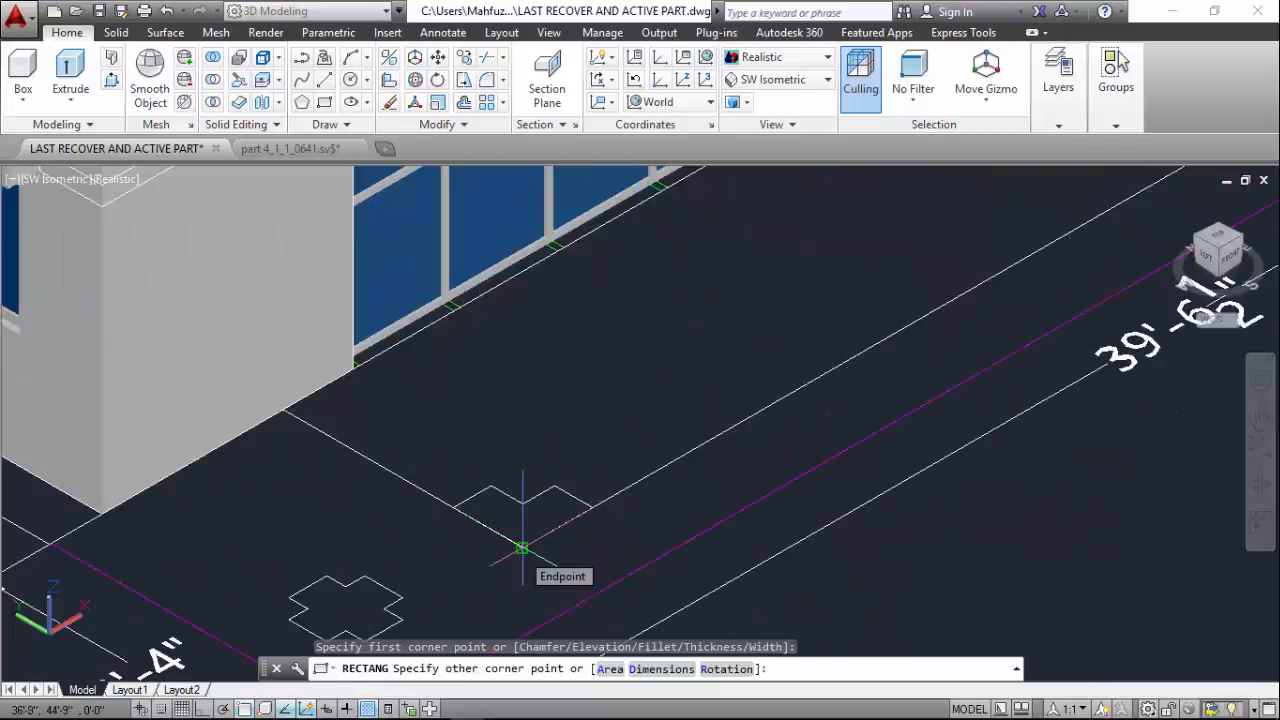
pyautogui.click(522, 548)
pyautogui.scroll(-2, 500, 471)
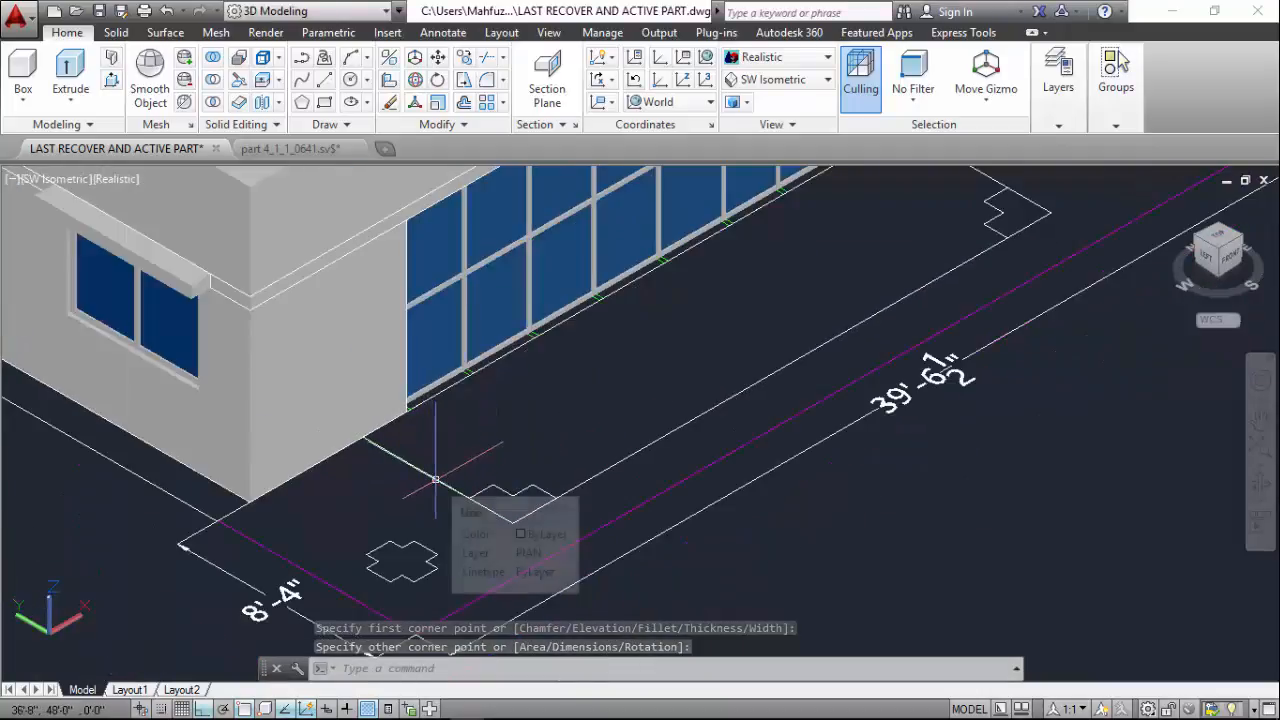
pyautogui.scroll(-2, 477, 488)
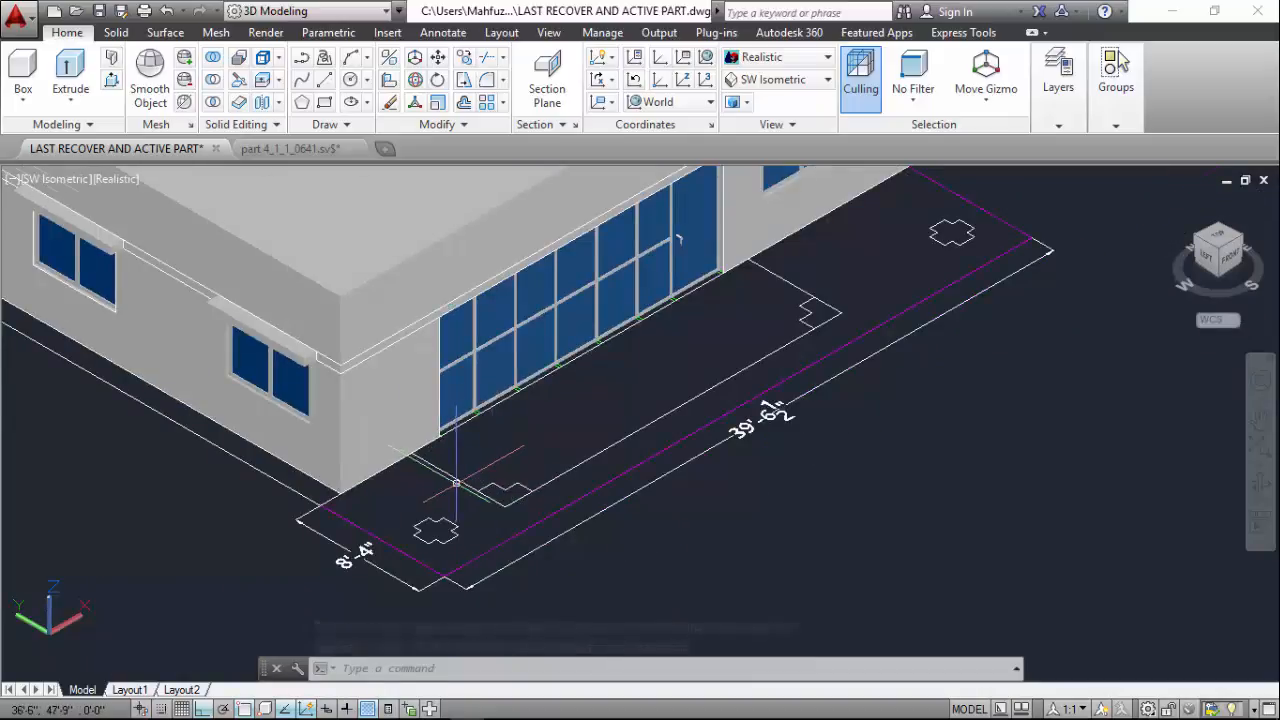
pyautogui.scroll(3, 456, 482)
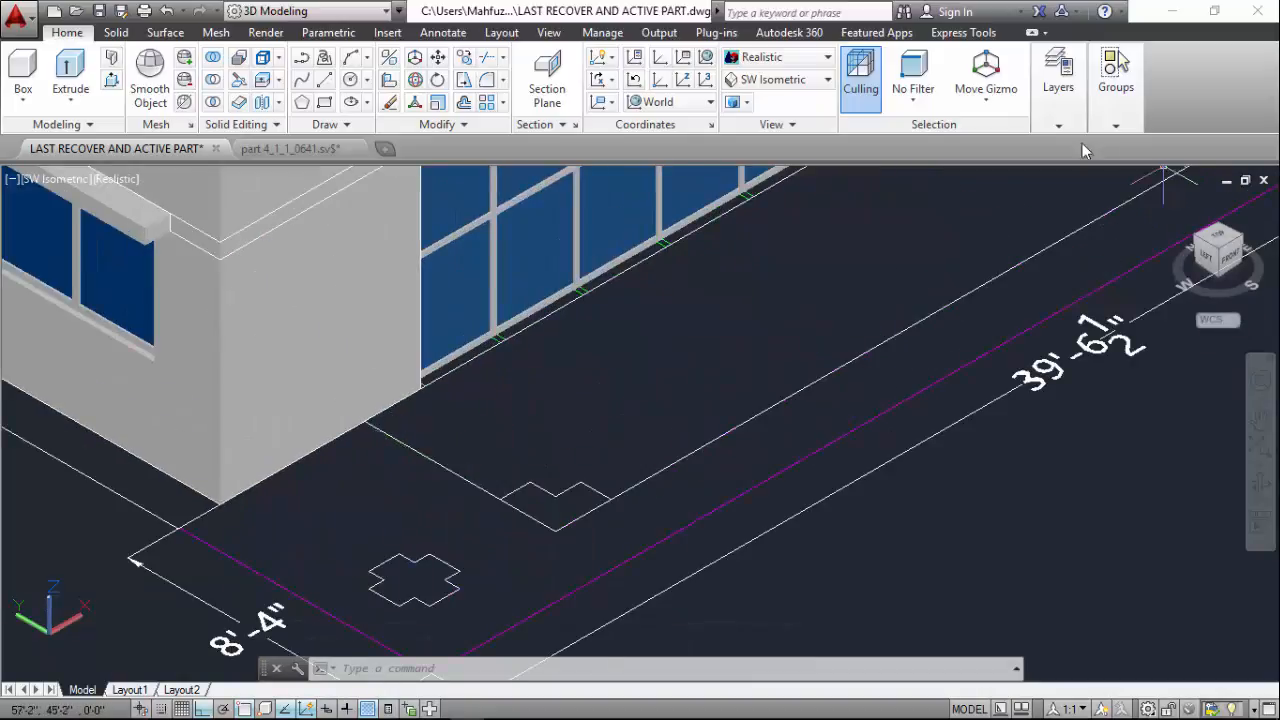
# Make Layer1 the current layer and rename it SHADE
pyautogui.click(1059, 125)
pyautogui.click(1043, 147)
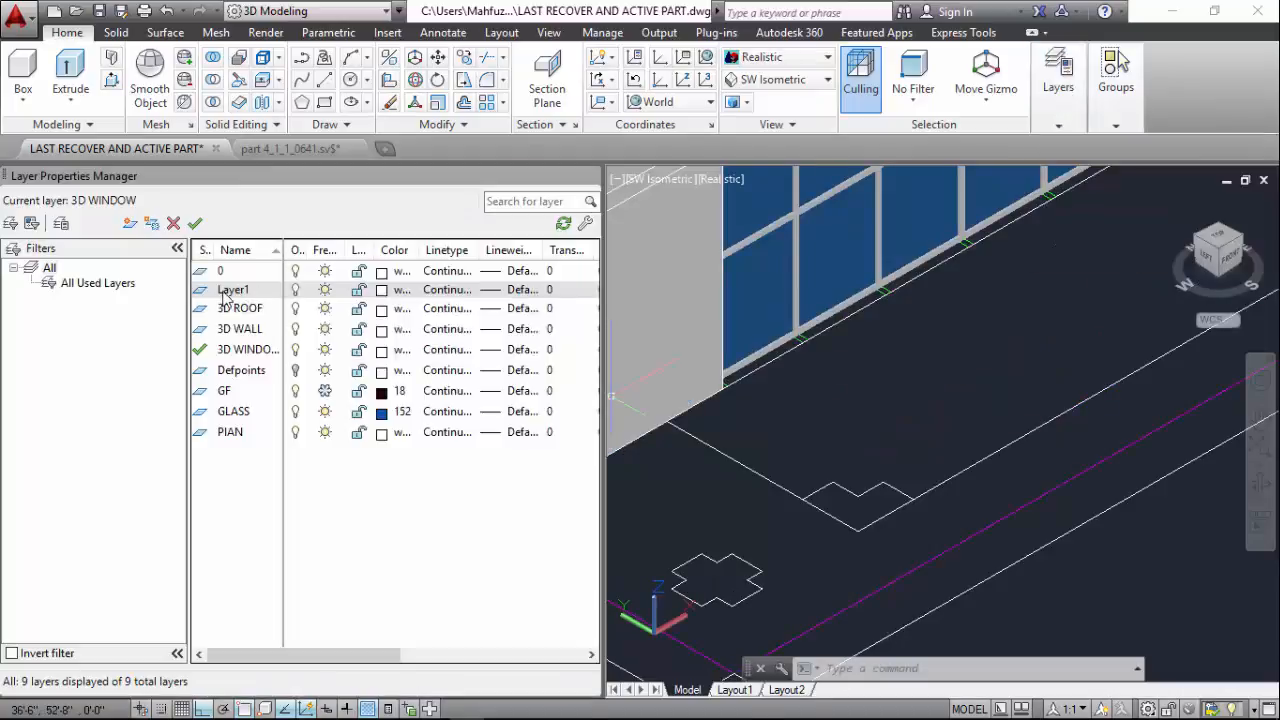
pyautogui.doubleClick(236, 291)
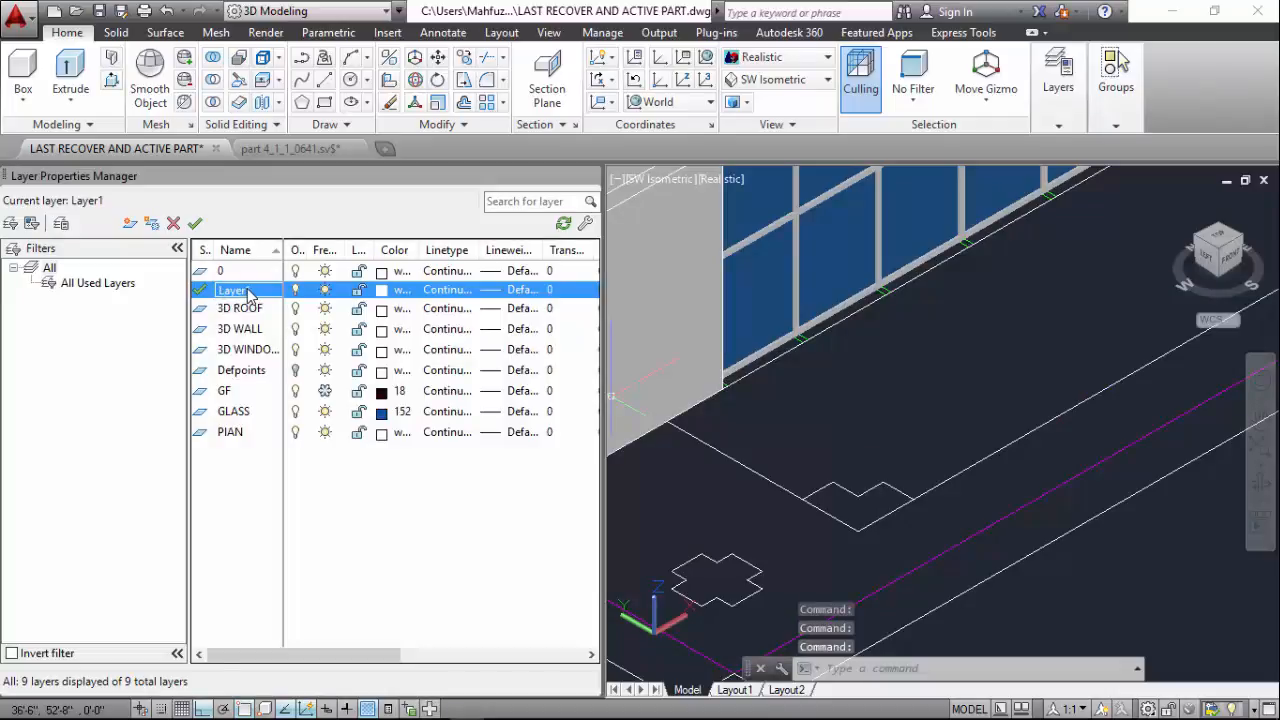
pyautogui.press('BackSpace')
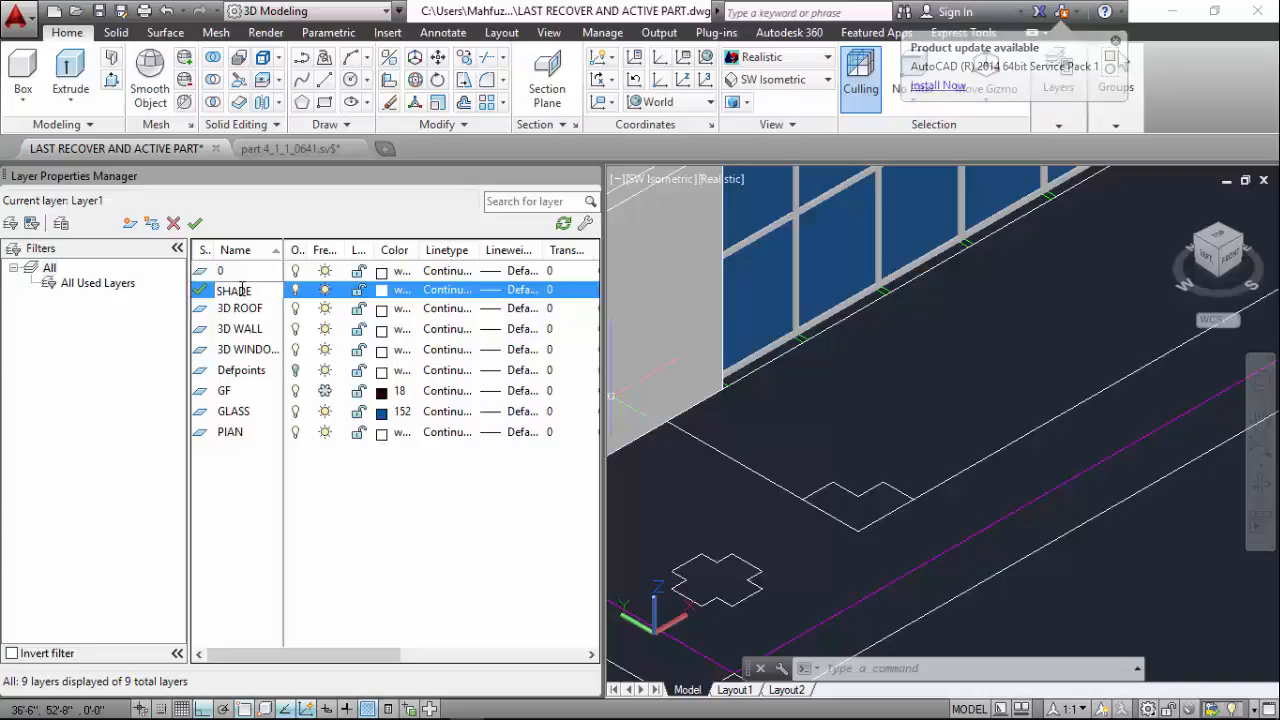
pyautogui.press('Return')
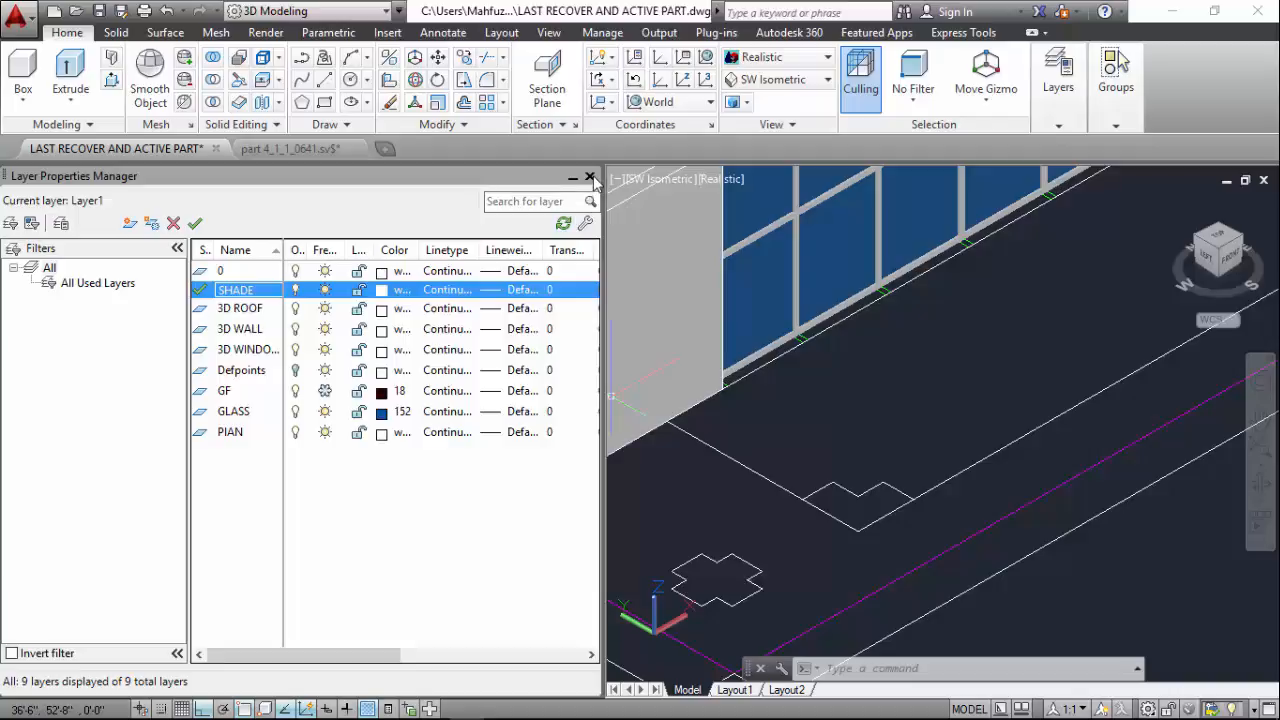
pyautogui.click(589, 177)
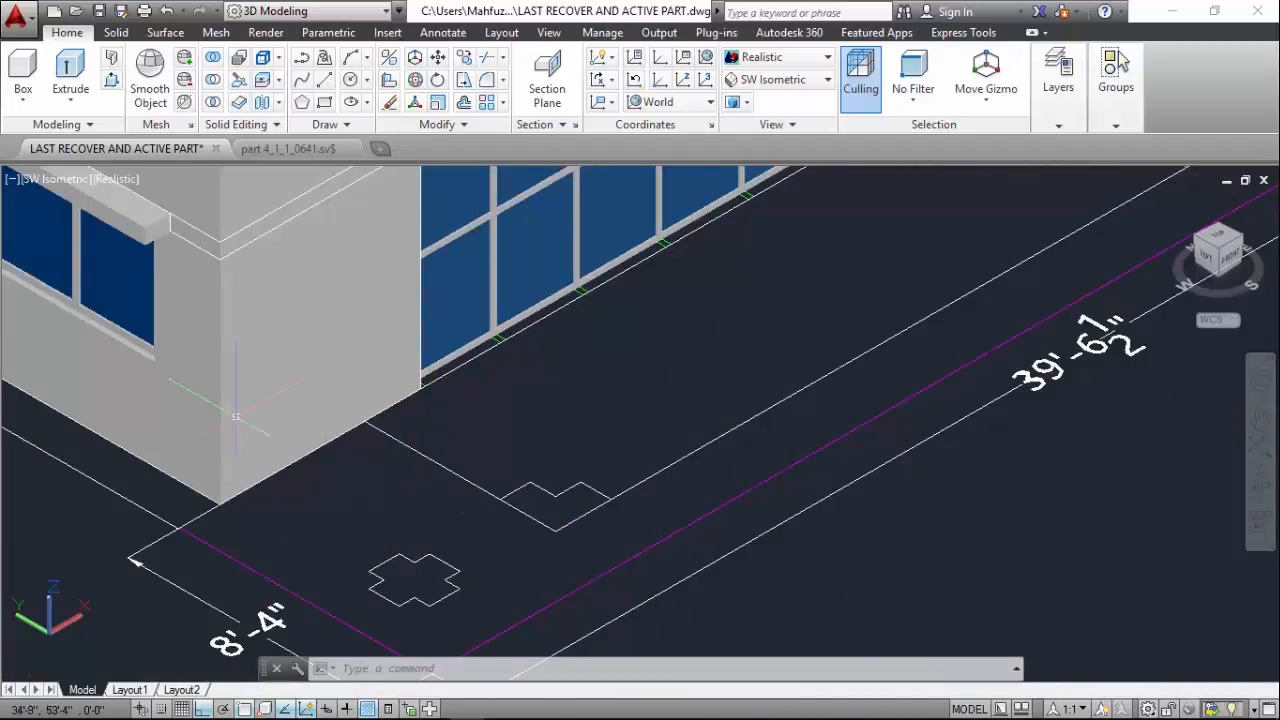
pyautogui.scroll(-3, 425, 488)
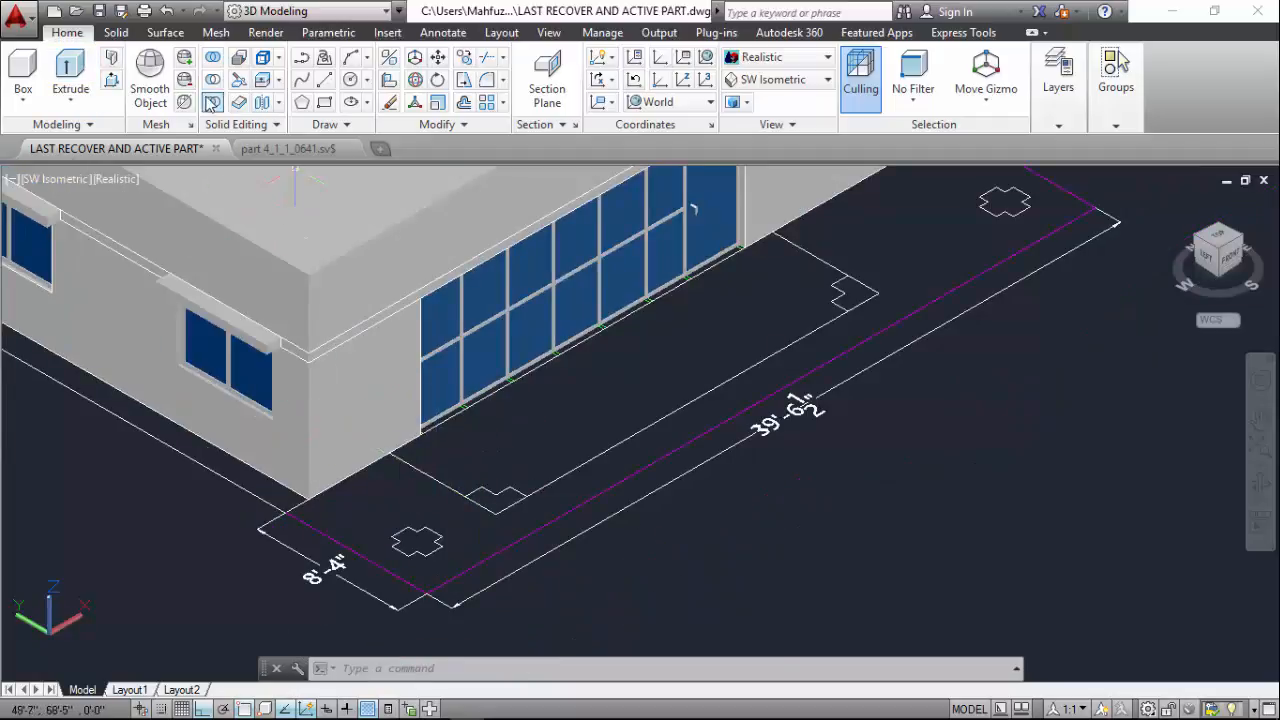
pyautogui.click(439, 62)
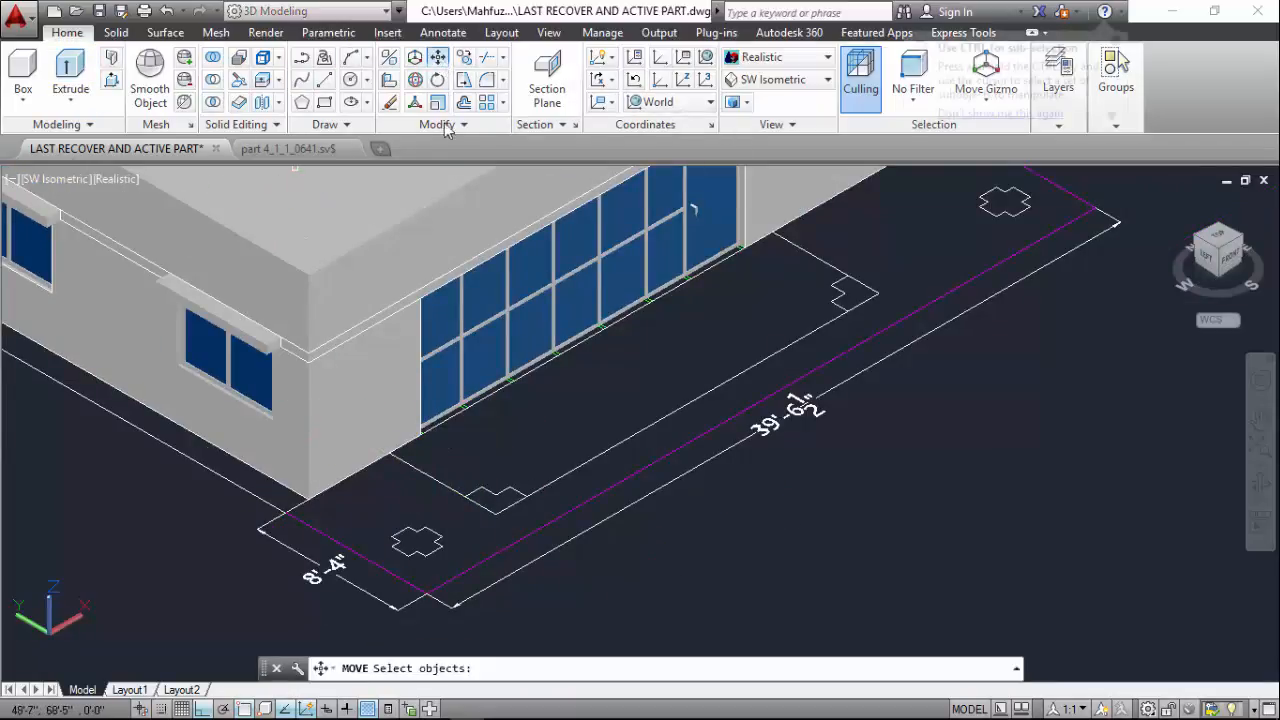
pyautogui.click(439, 485)
pyautogui.press('Return')
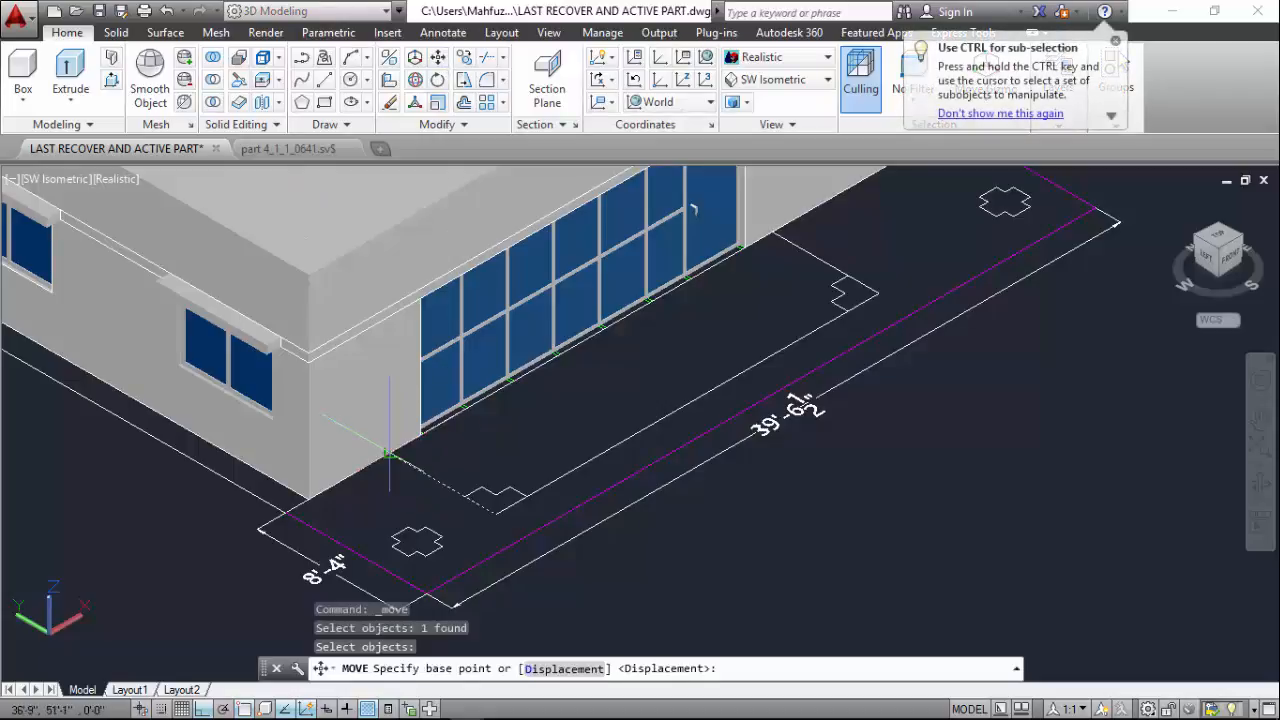
pyautogui.click(390, 455)
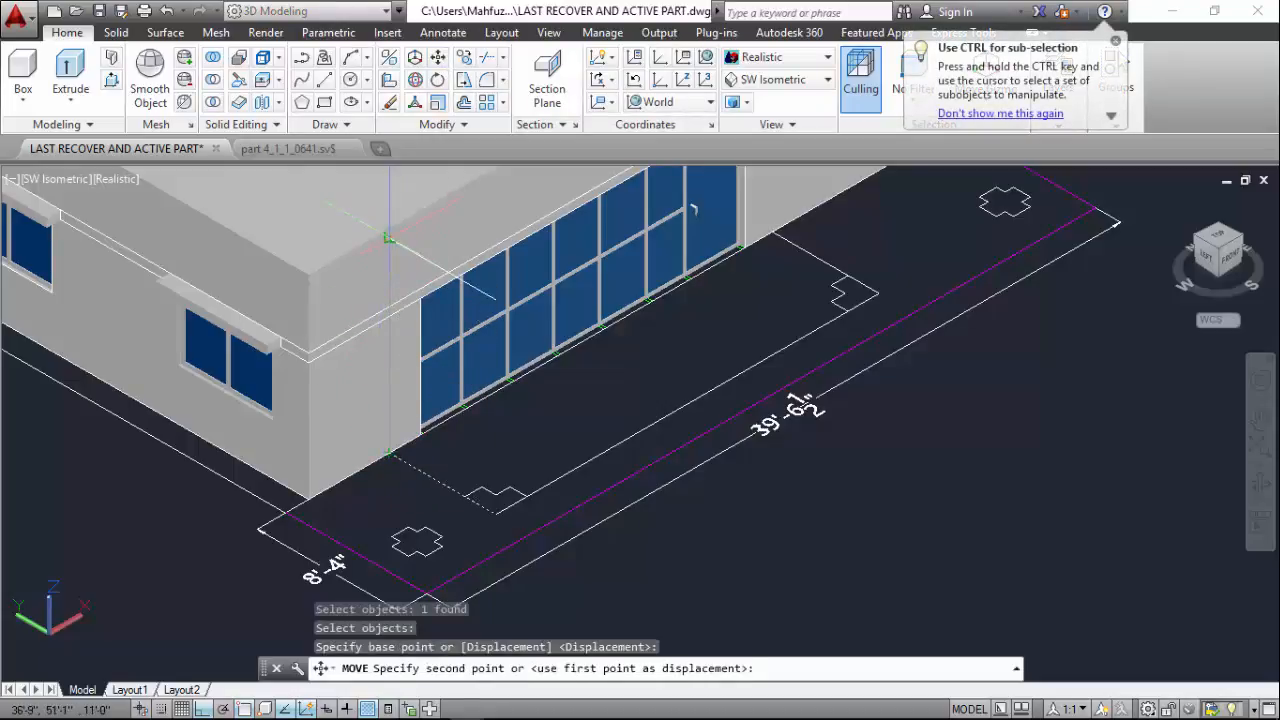
pyautogui.scroll(5, 389, 229)
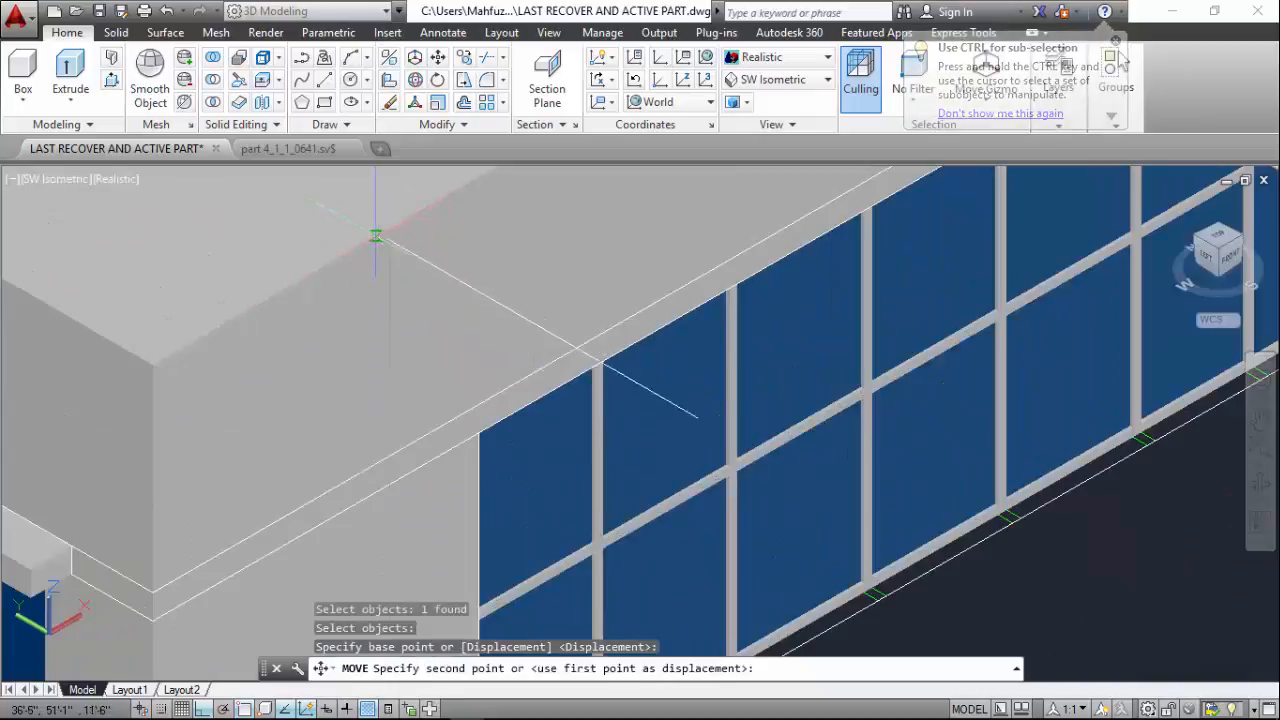
pyautogui.scroll(-5, 389, 229)
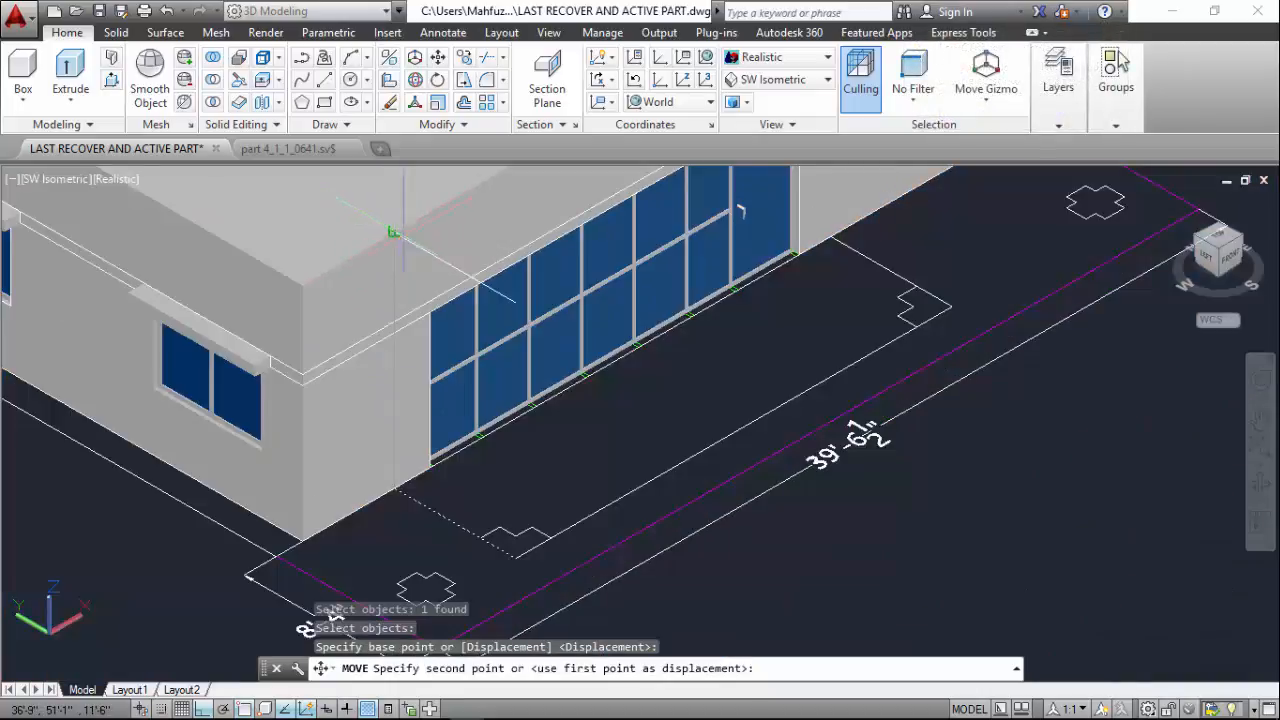
pyautogui.press('Escape')
pyautogui.press('Escape')
pyautogui.press('Escape')
pyautogui.press('Escape')
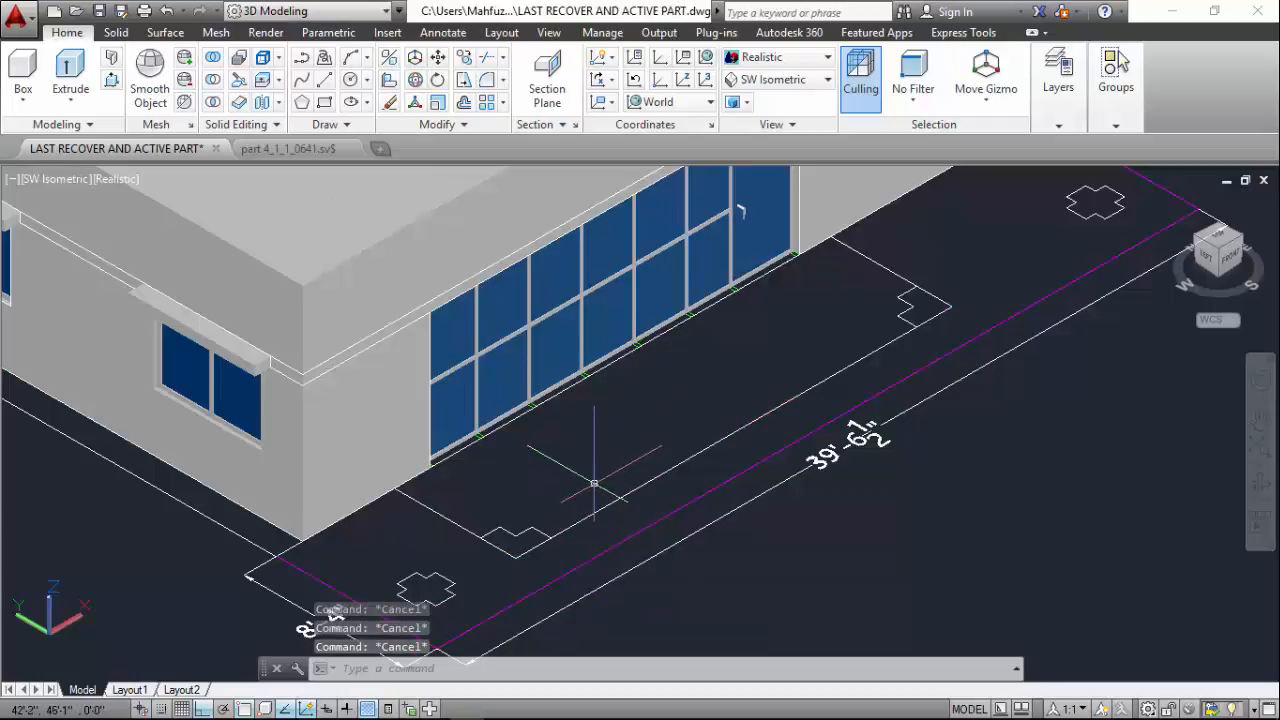
# Draw a rectangle over the inner porch outline, from its far corner at the front wall to the diagonally opposite outer corner
pyautogui.click(324, 102)
pyautogui.scroll(-3, 299, 484)
pyautogui.scroll(5, 750, 340)
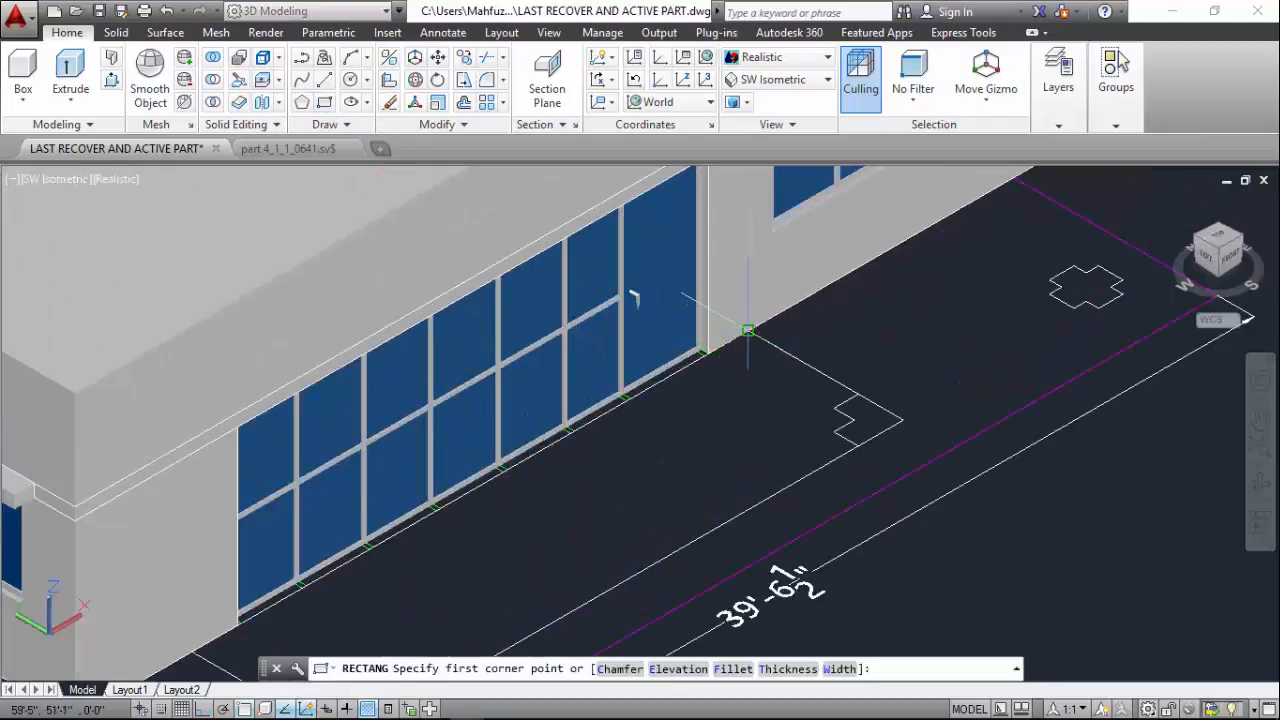
pyautogui.click(748, 330)
pyautogui.scroll(-3, 709, 391)
pyautogui.scroll(5, 522, 538)
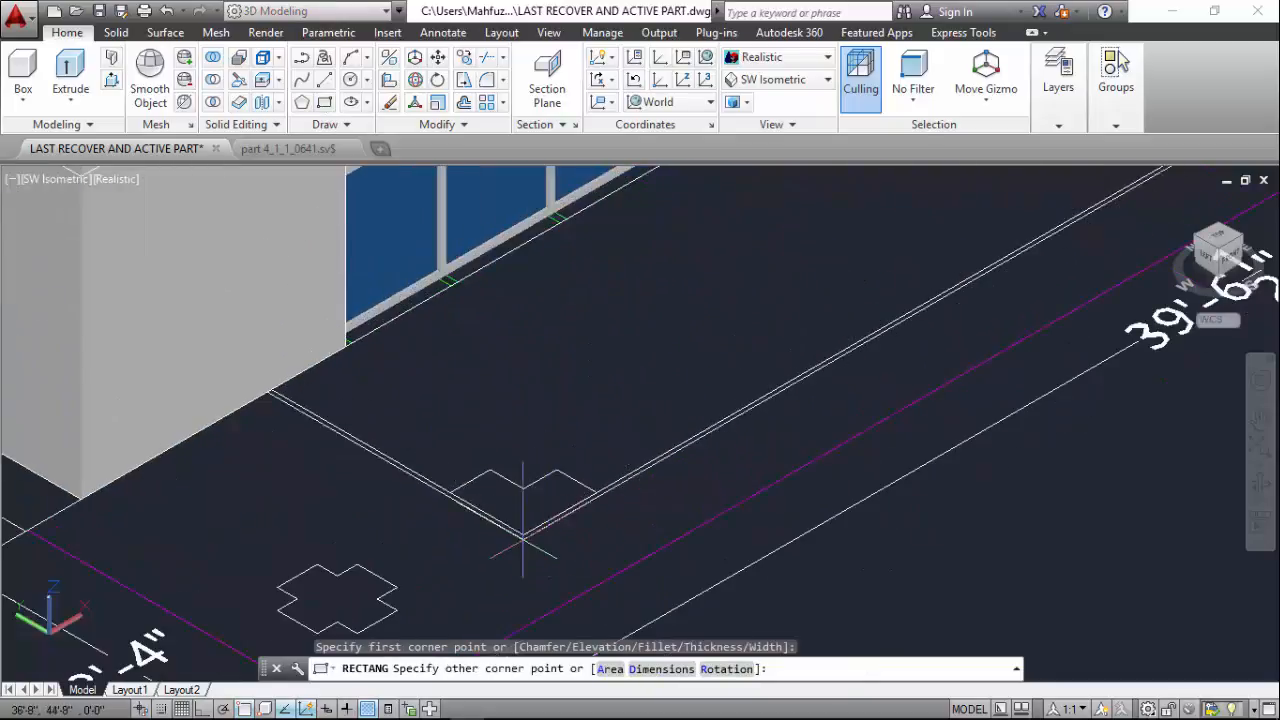
pyautogui.click(522, 534)
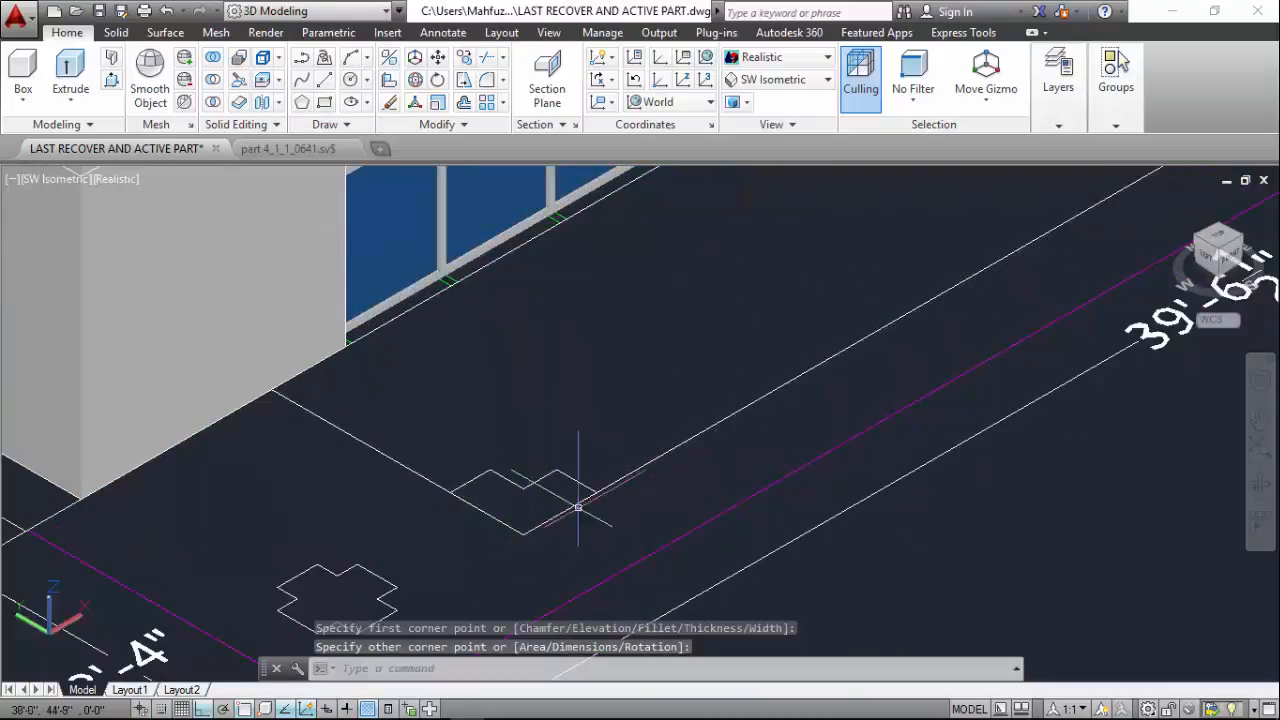
# Move the porch shade rectangle straight up 11'6, using its corner at the front wall as the base point
pyautogui.scroll(-2, 515, 548)
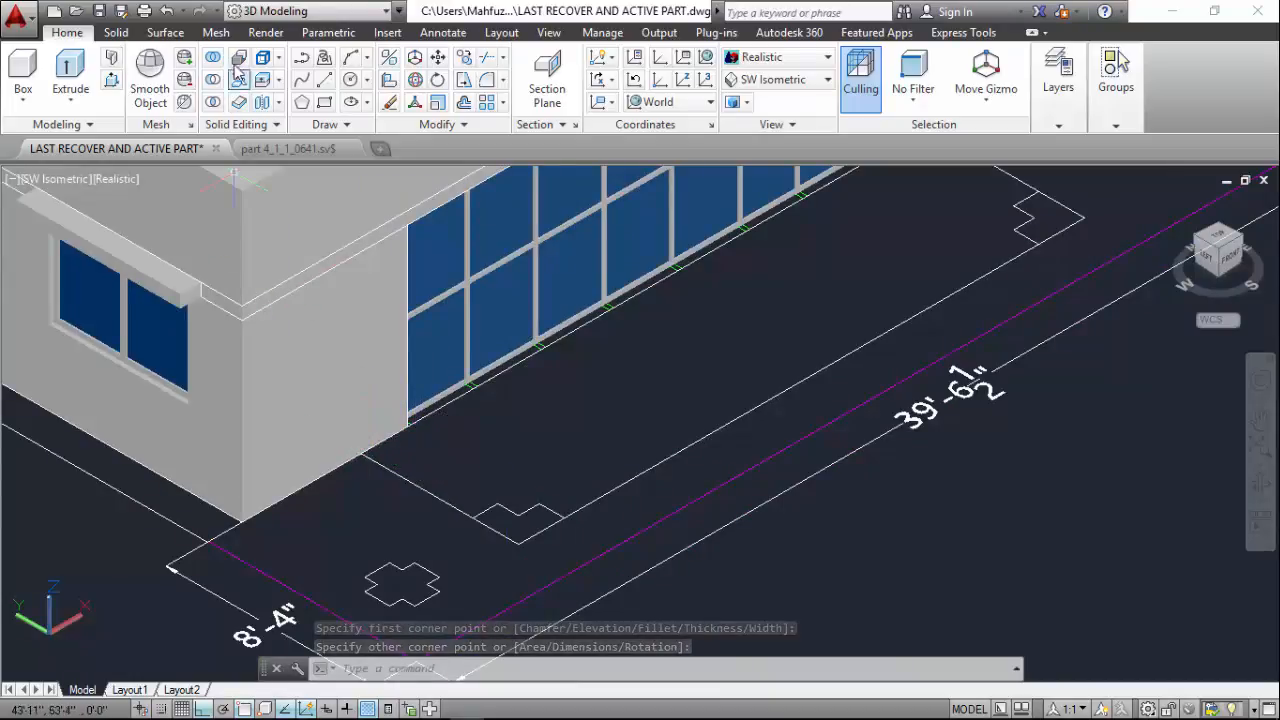
pyautogui.click(438, 60)
pyautogui.click(415, 487)
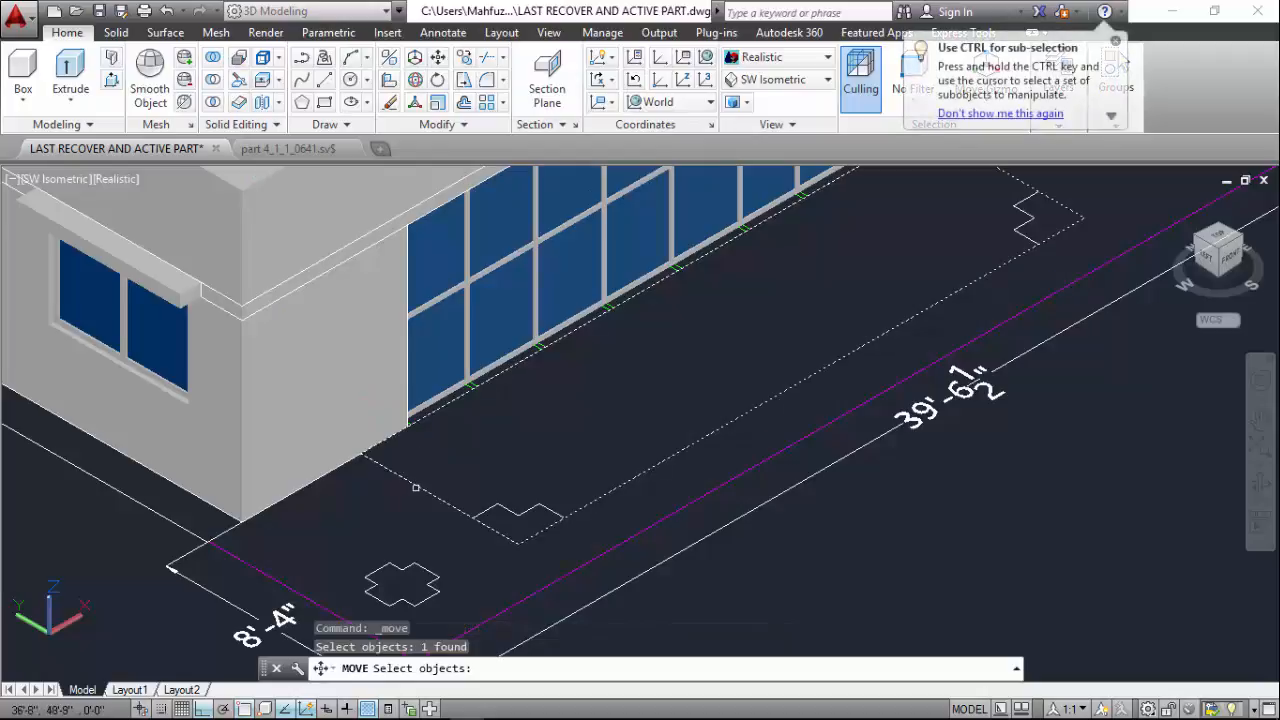
pyautogui.press('Return')
pyautogui.scroll(3, 360, 453)
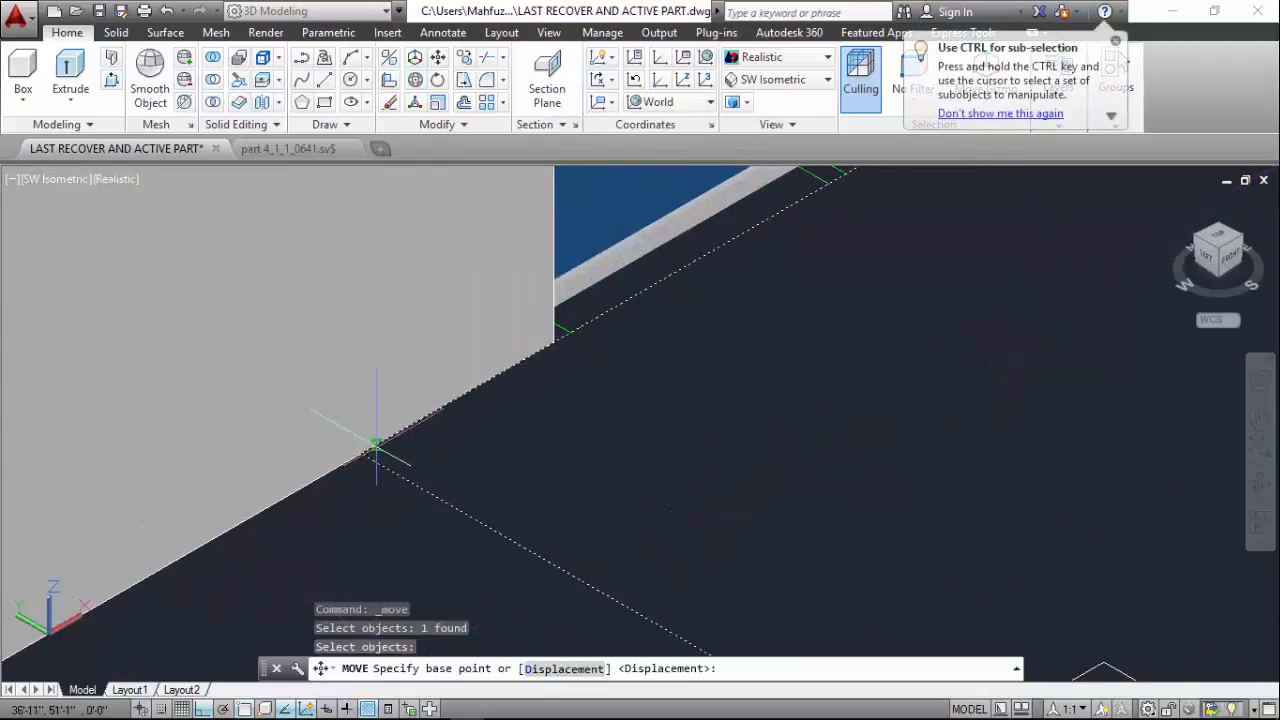
pyautogui.click(360, 455)
pyautogui.scroll(-4, 360, 285)
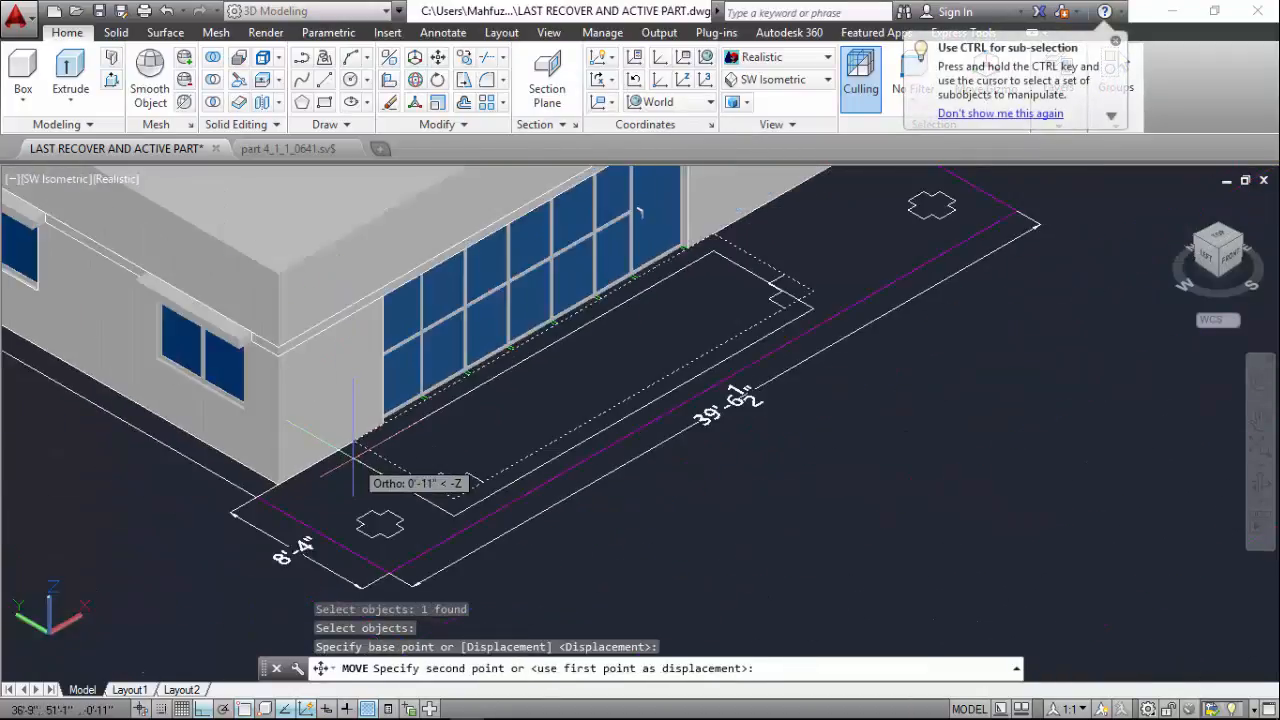
pyautogui.scroll(4, 355, 228)
pyautogui.scroll(2, 355, 228)
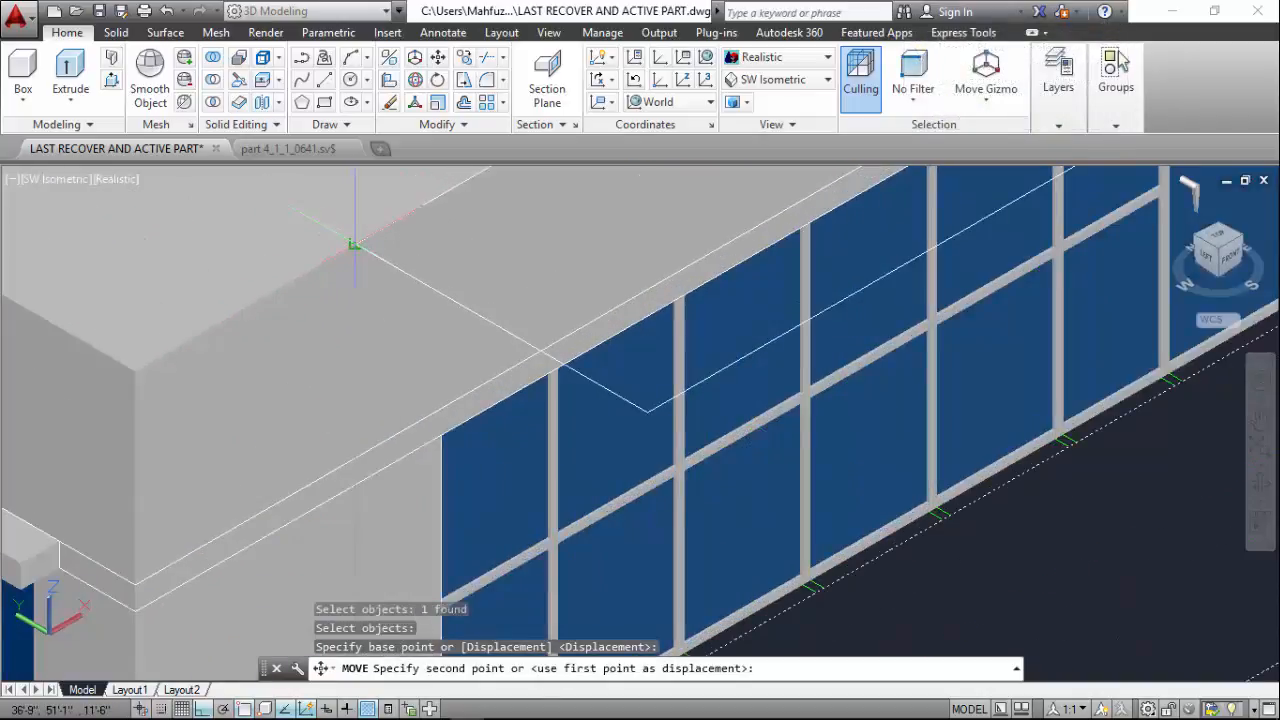
pyautogui.write('11')
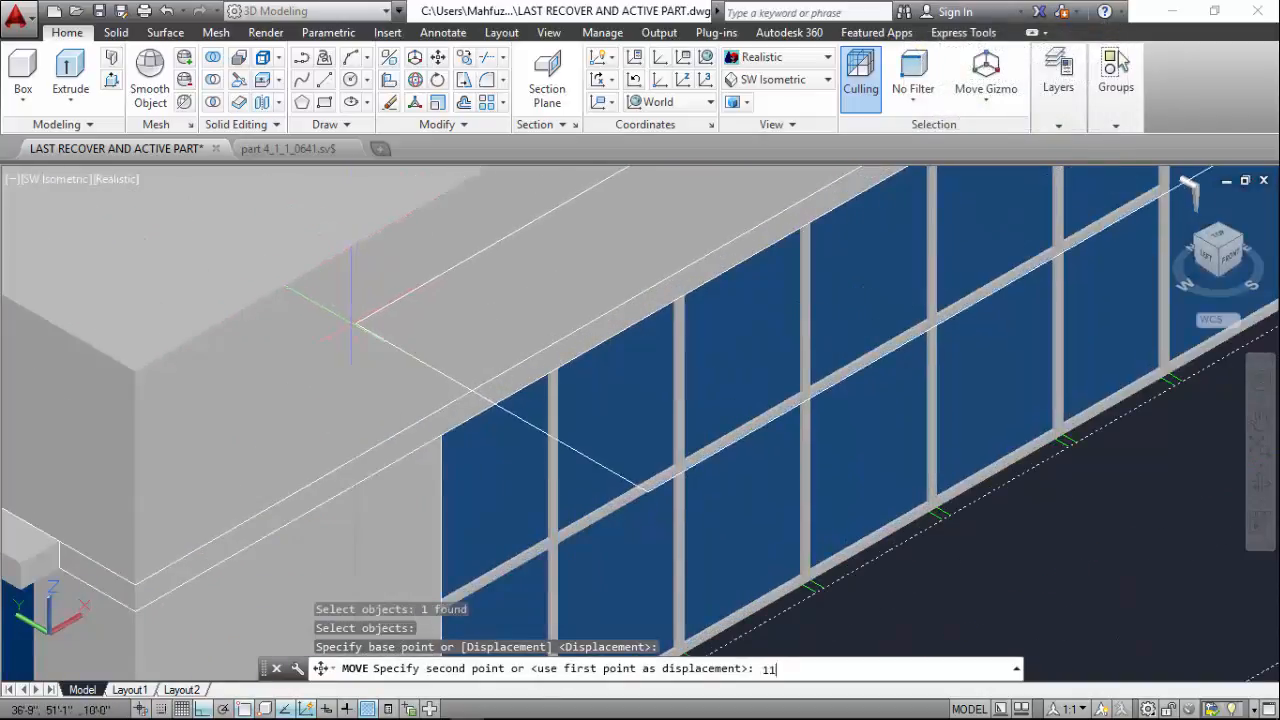
pyautogui.write("'")
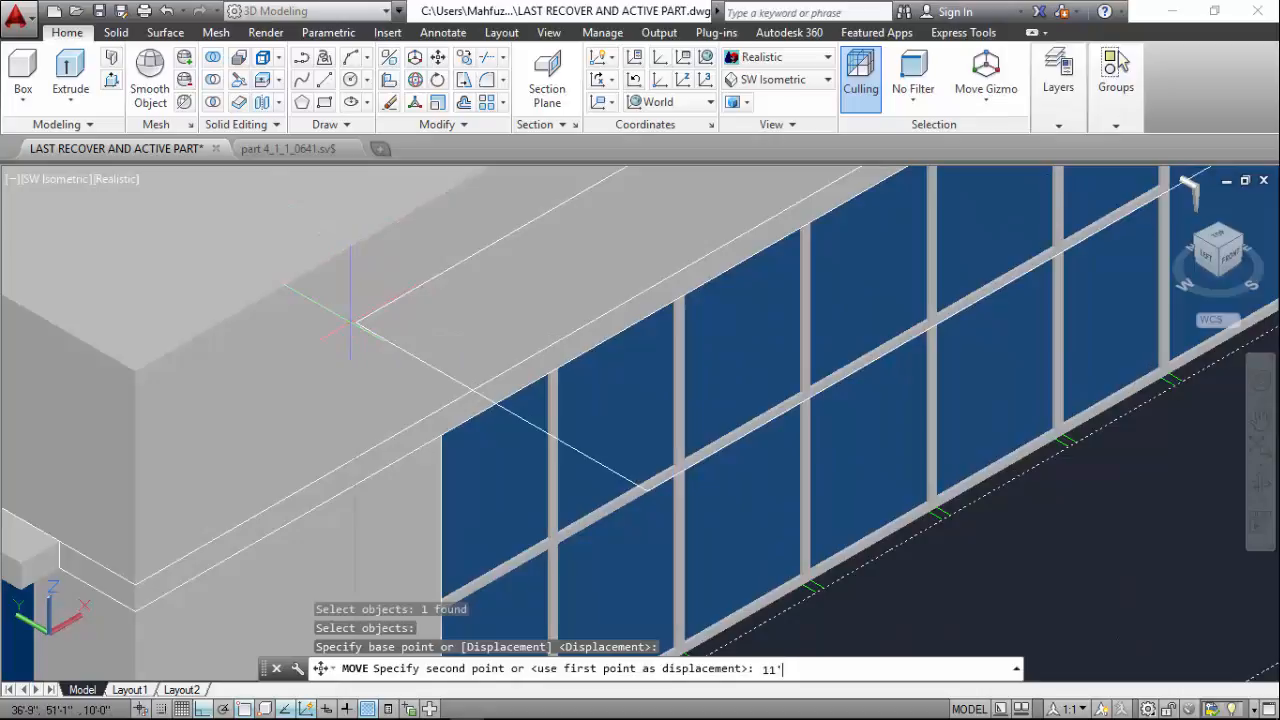
pyautogui.write('6')
pyautogui.press('Return')
pyautogui.scroll(5, 345, 313)
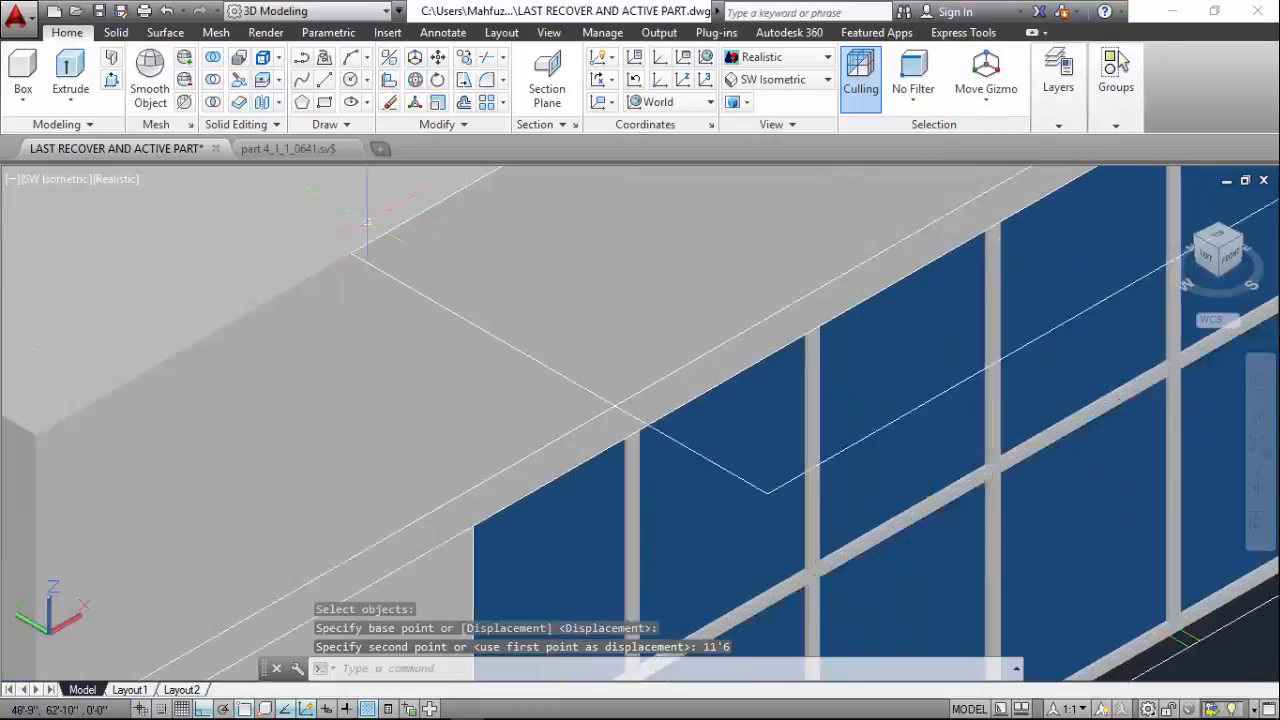
pyautogui.scroll(-5, 340, 316)
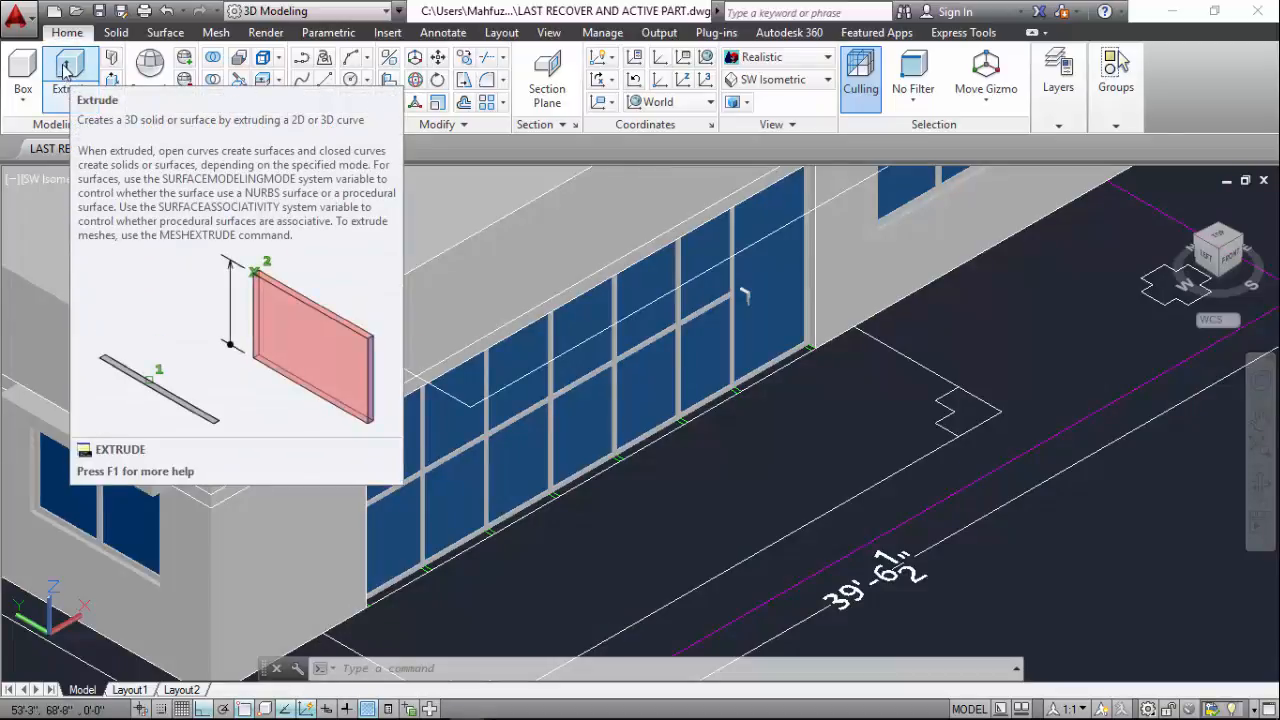
# Trace the notched column outline at the inner porch corner near the 8'-4" side with a closed polyline
pyautogui.scroll(-3, 560, 228)
pyautogui.scroll(8, 434, 400)
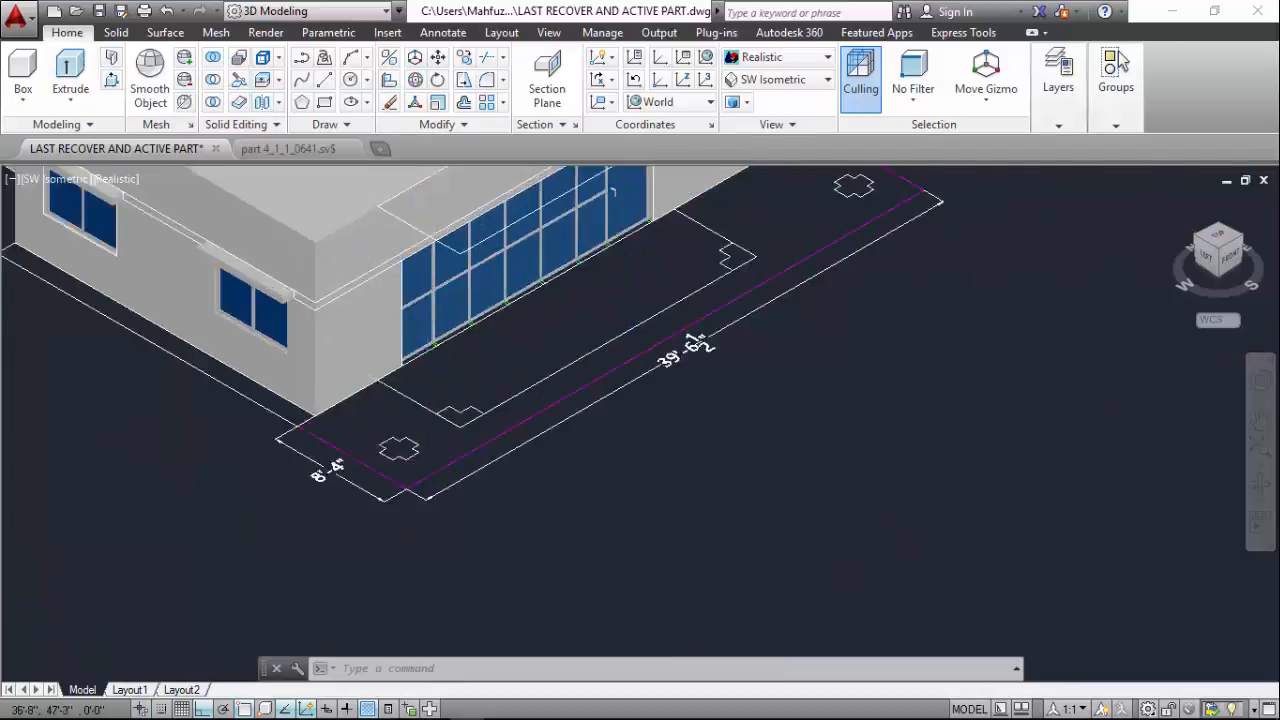
pyautogui.scroll(-1, 460, 470)
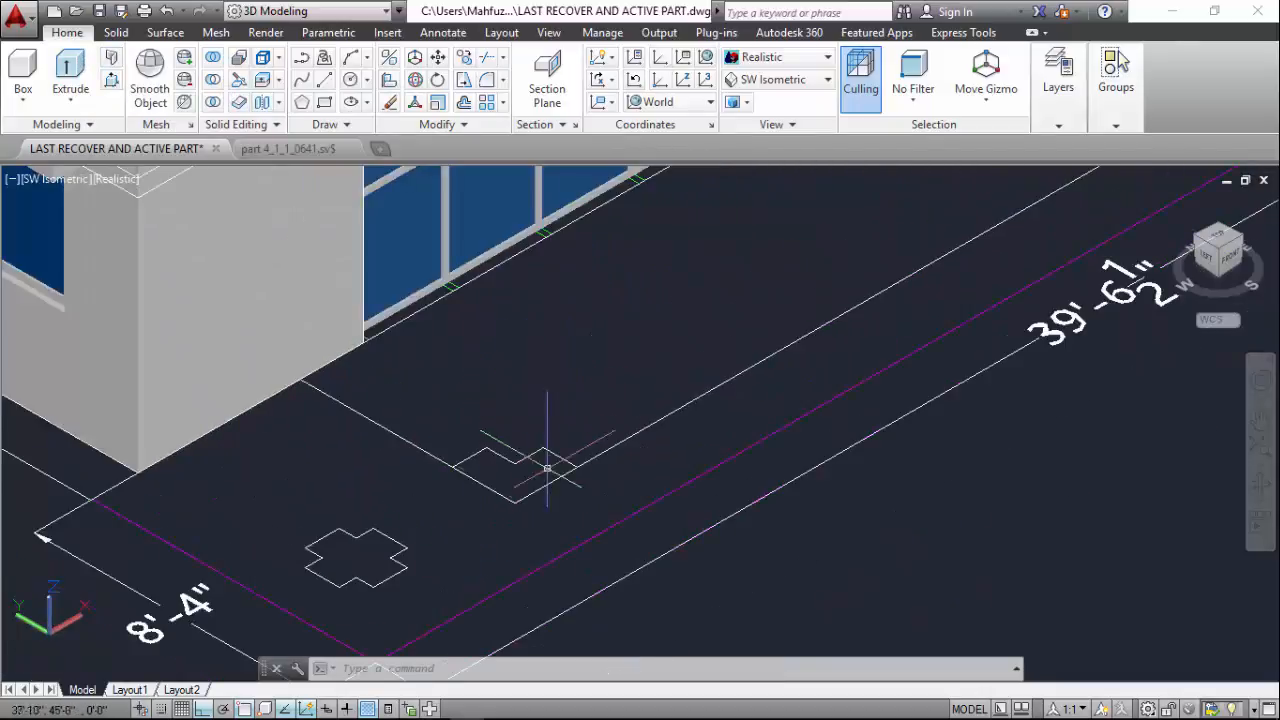
pyautogui.scroll(5, 540, 496)
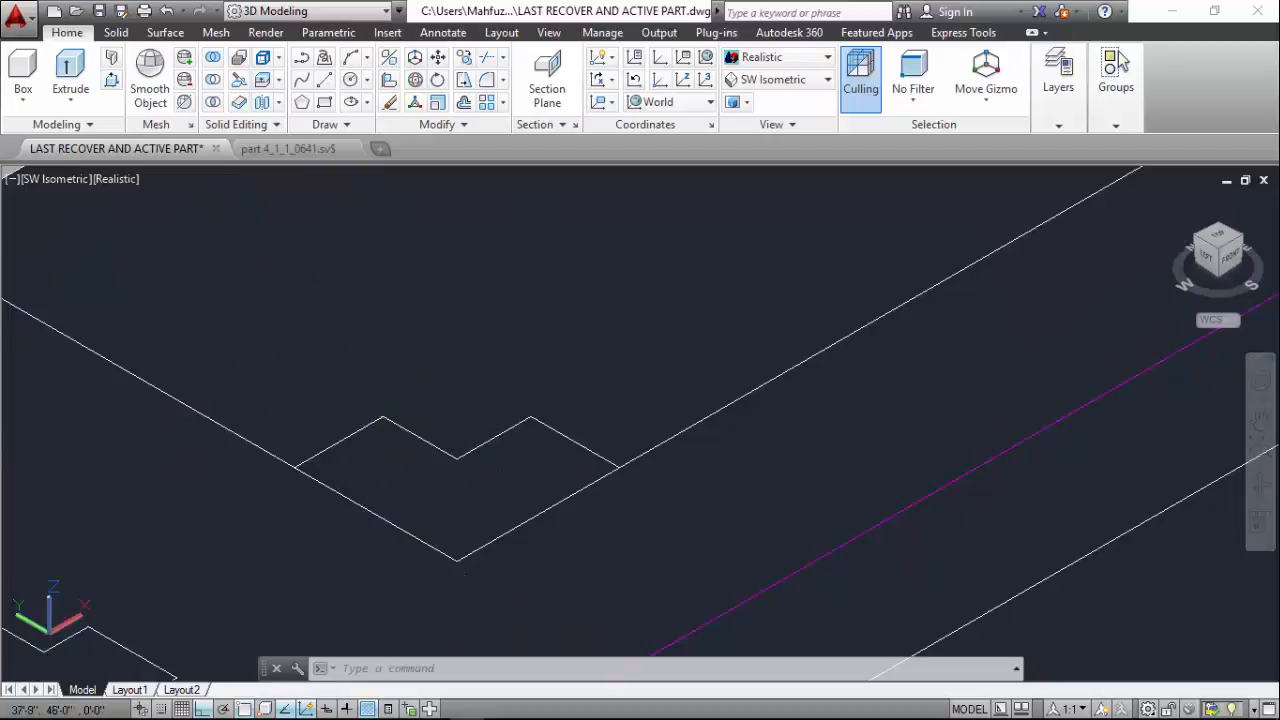
pyautogui.press('Escape')
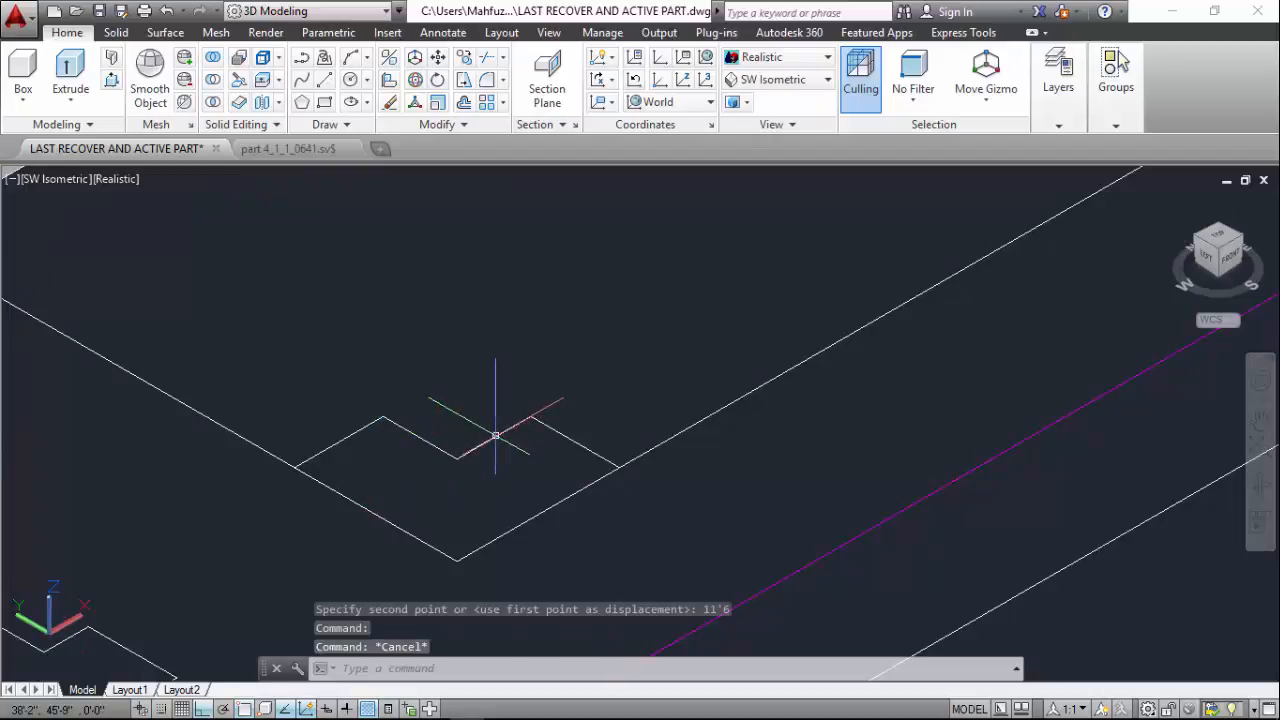
pyautogui.press('Escape')
pyautogui.press('Escape')
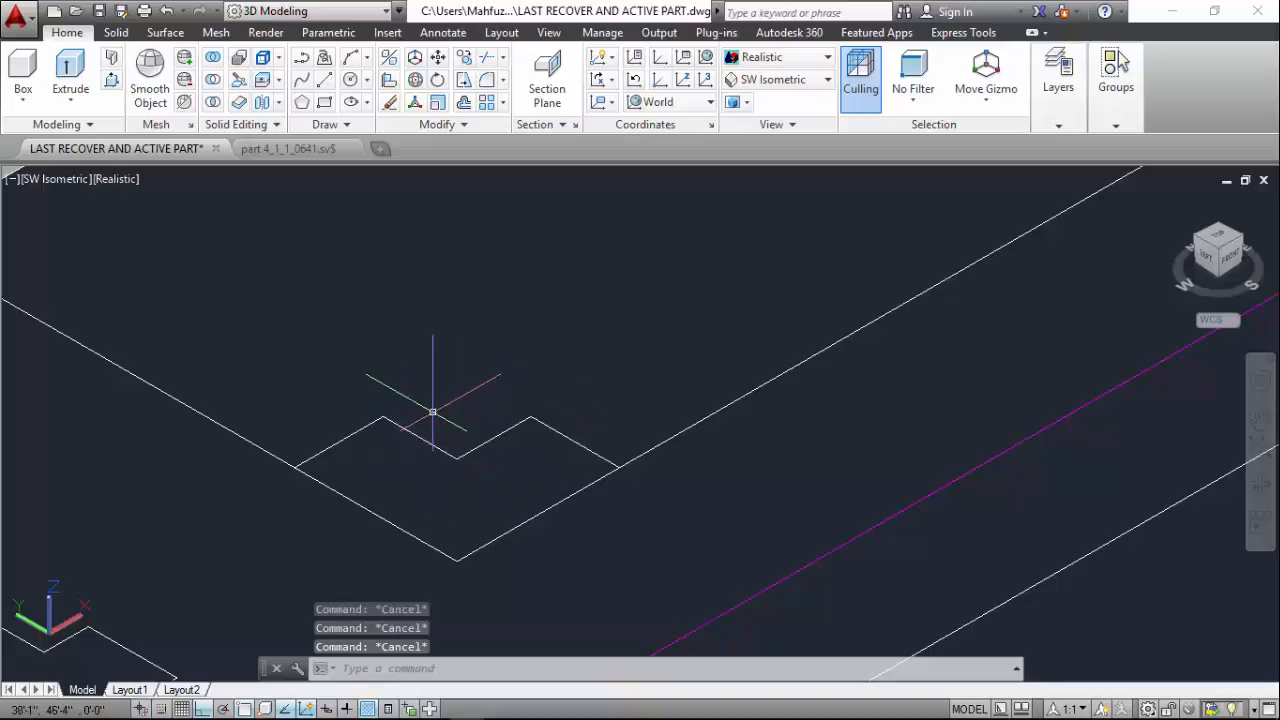
pyautogui.click(302, 60)
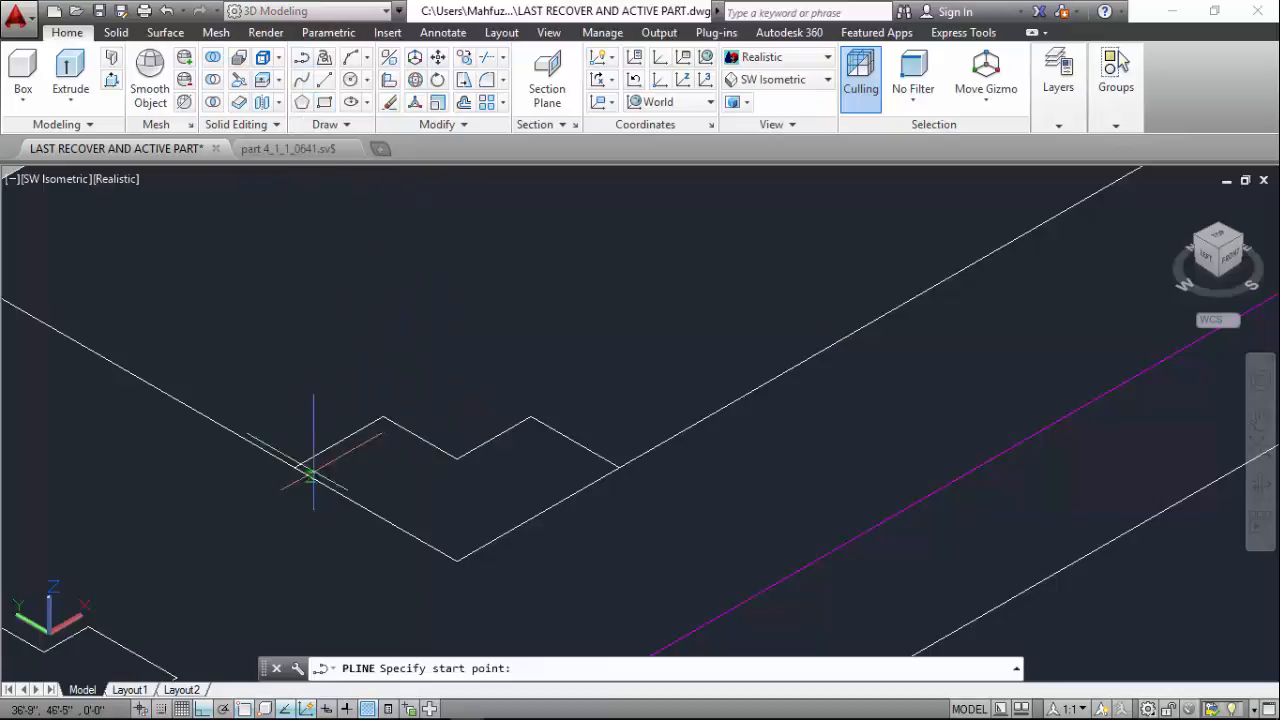
pyautogui.click(294, 468)
pyautogui.click(382, 417)
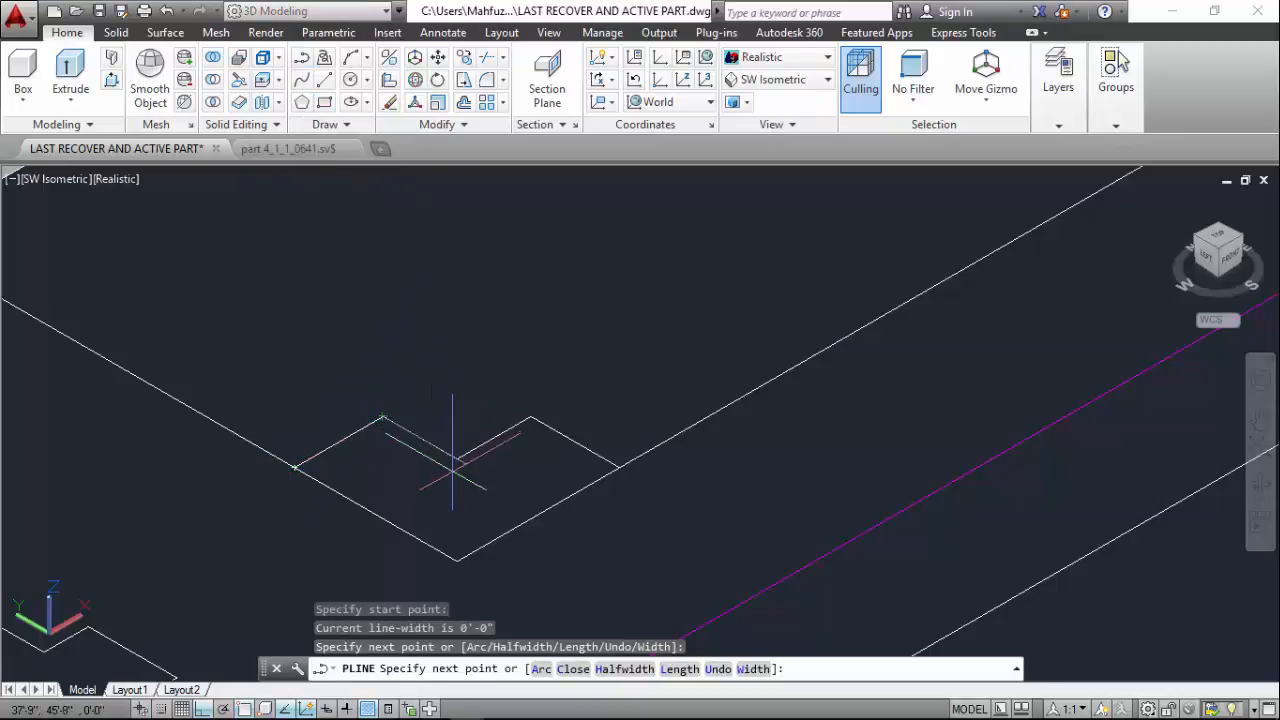
pyautogui.click(456, 460)
pyautogui.click(531, 417)
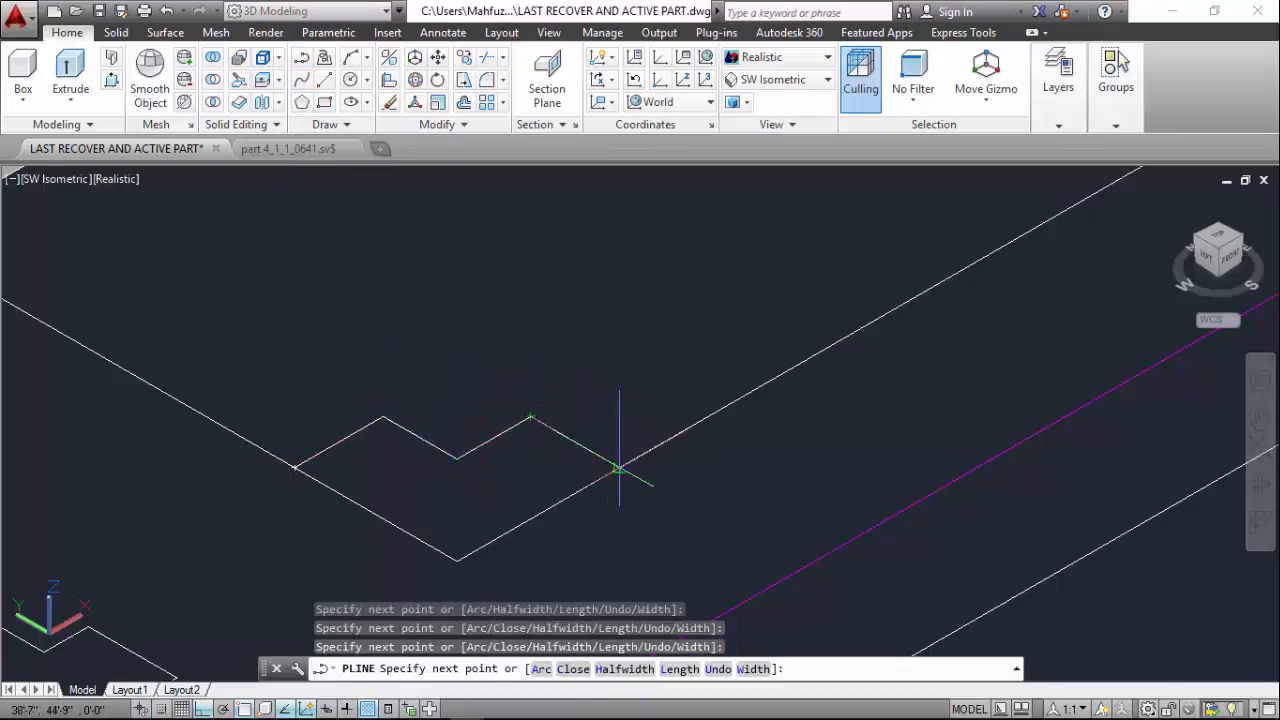
pyautogui.click(619, 467)
pyautogui.click(456, 559)
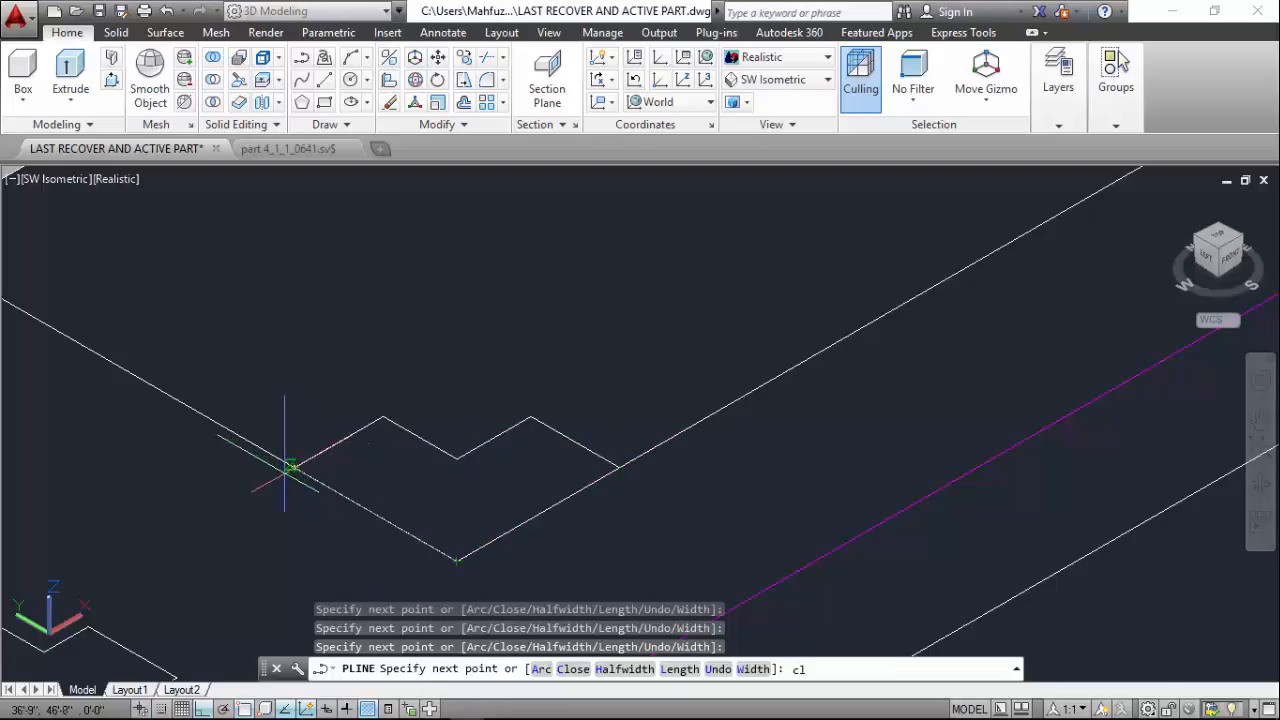
pyautogui.write('cl')
pyautogui.press('Return')
# Erase the old line segment under the traced column's notch and select the polyline to check its outline
pyautogui.click(344, 439)
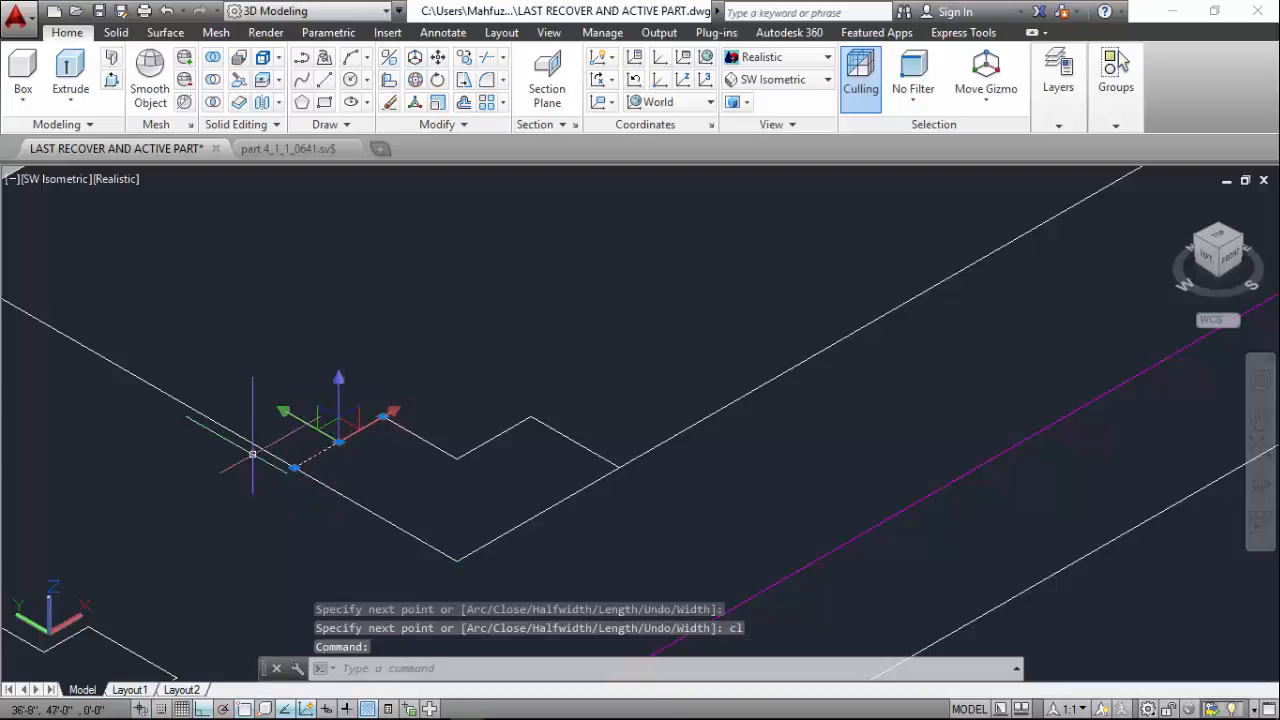
pyautogui.press('Escape')
pyautogui.click(443, 454)
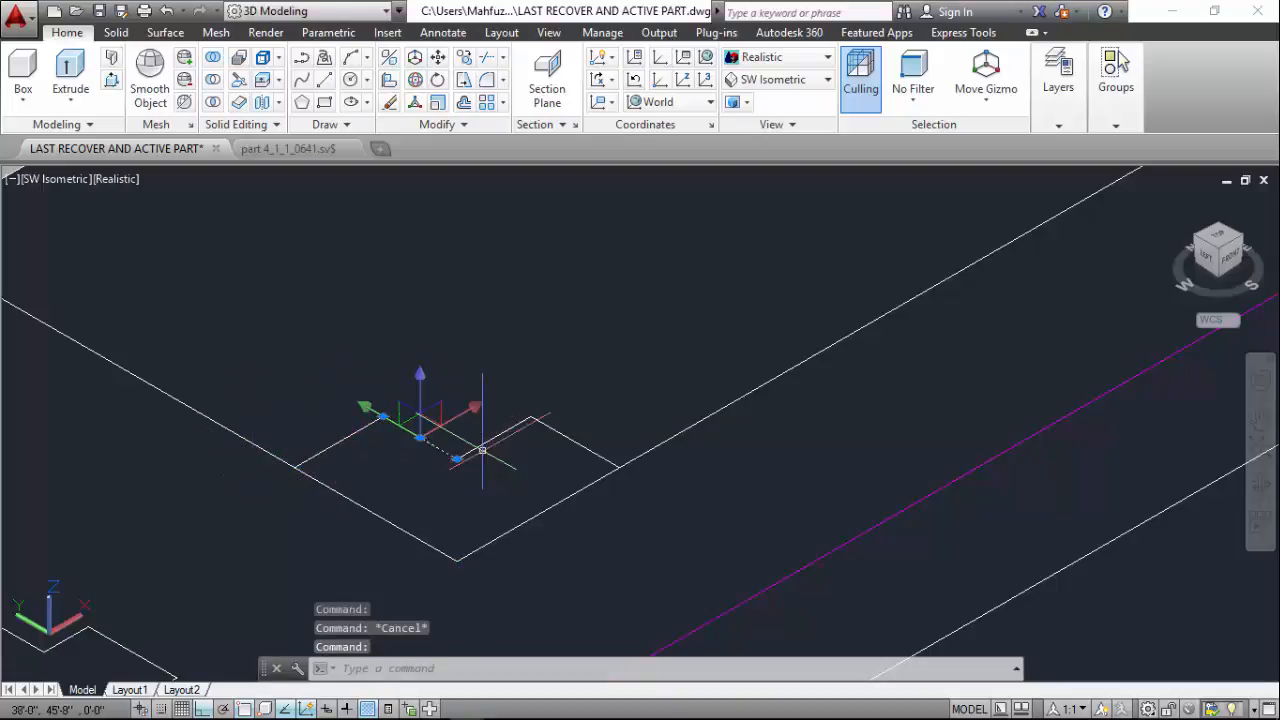
pyautogui.press('Delete')
pyautogui.click(360, 429)
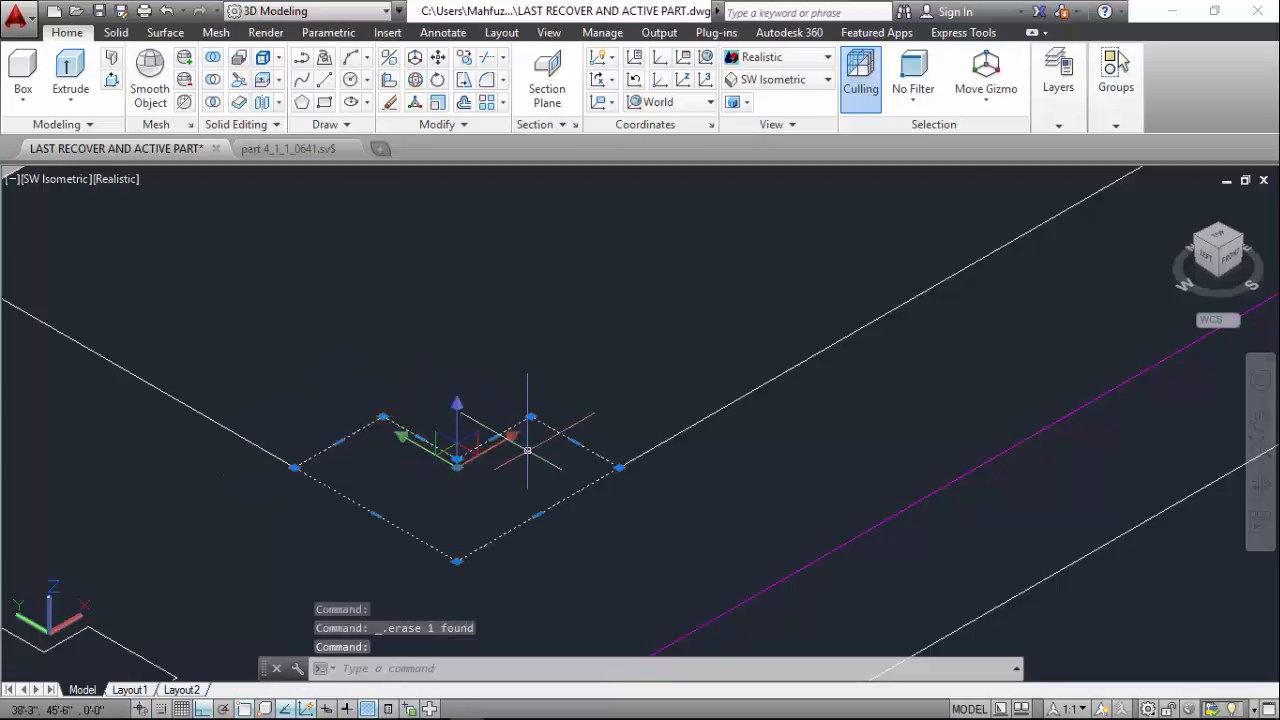
pyautogui.press('Escape')
# Trace the notched column outline at the opposite outer corner of the inner porch with a closed polyline
pyautogui.scroll(-5, 299, 541)
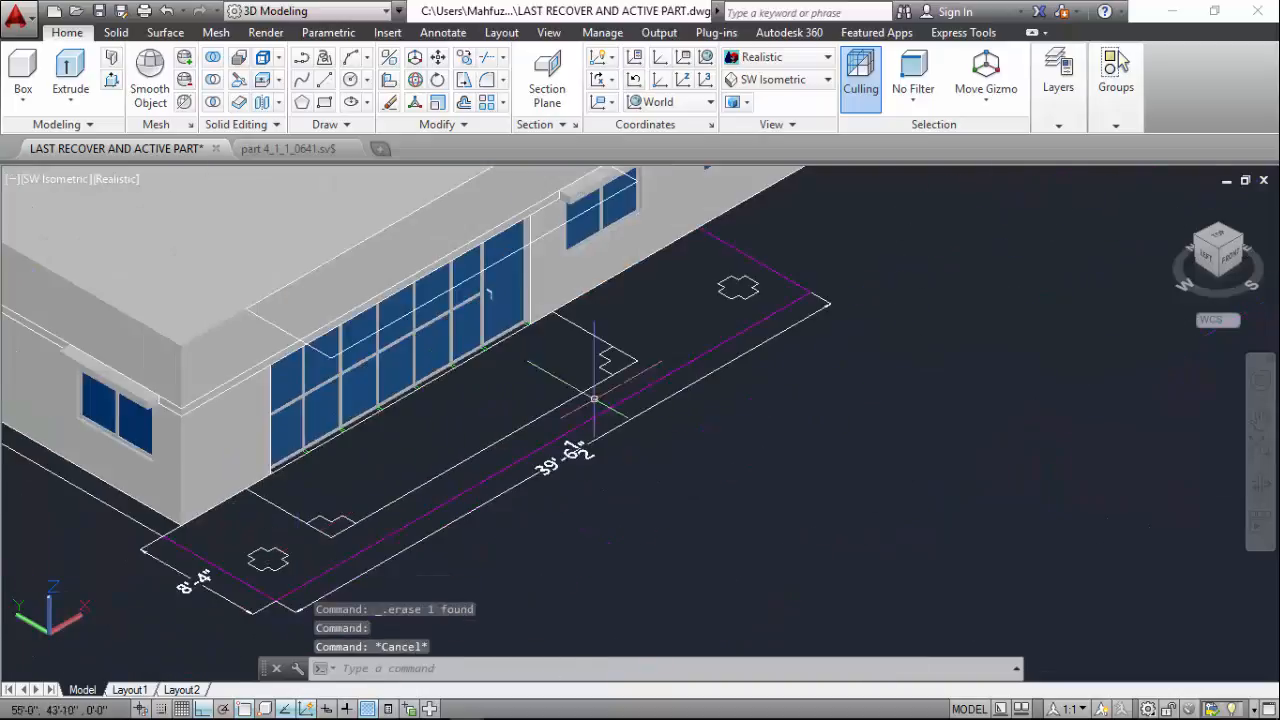
pyautogui.scroll(5, 605, 356)
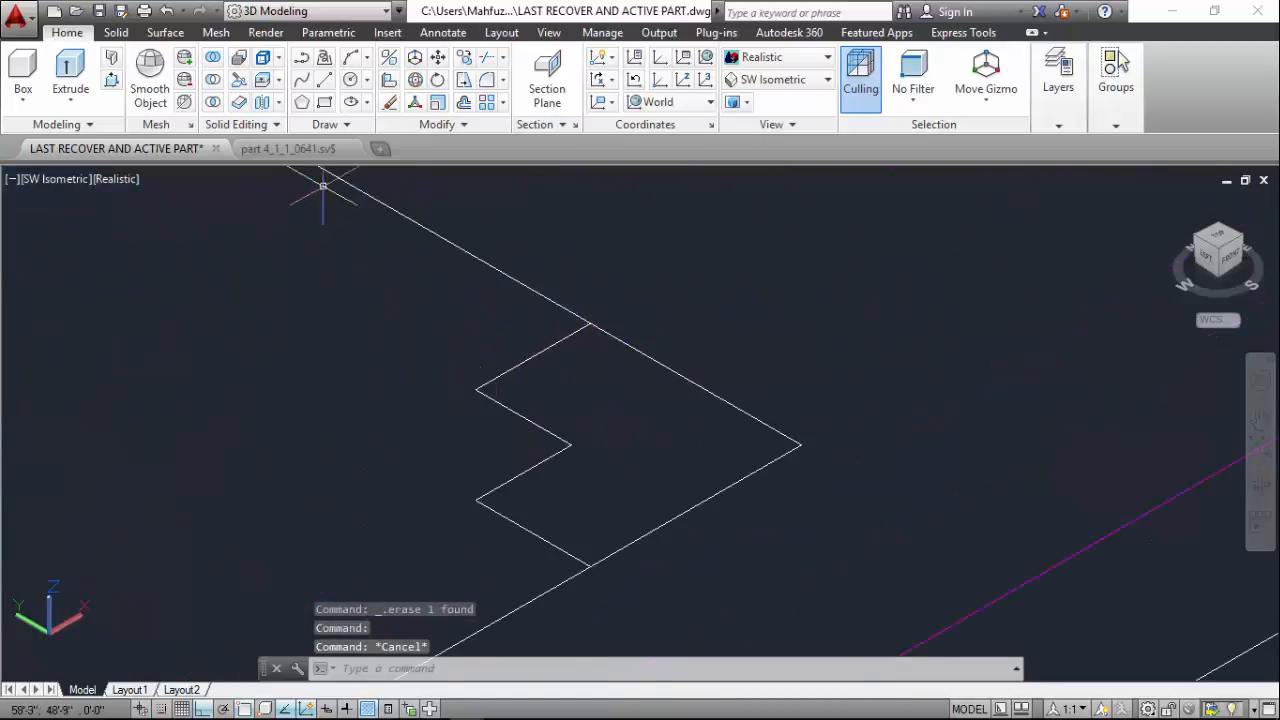
pyautogui.click(303, 79)
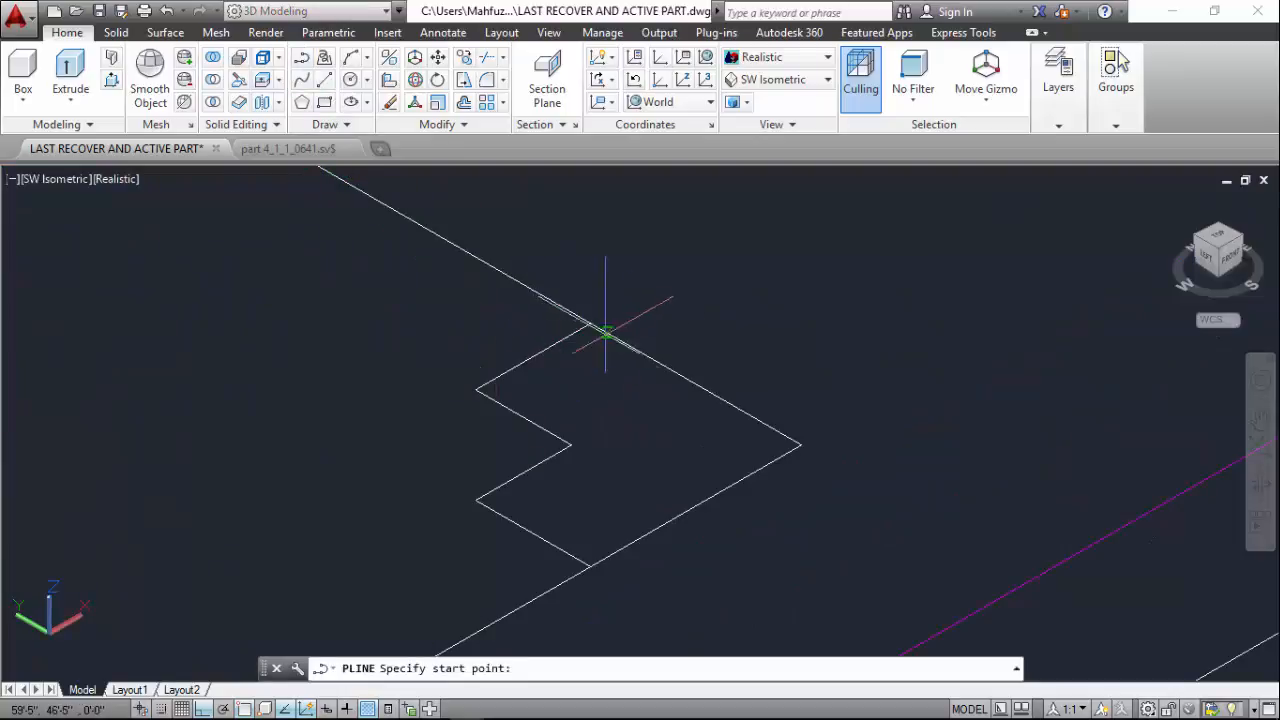
pyautogui.click(590, 323)
pyautogui.click(476, 389)
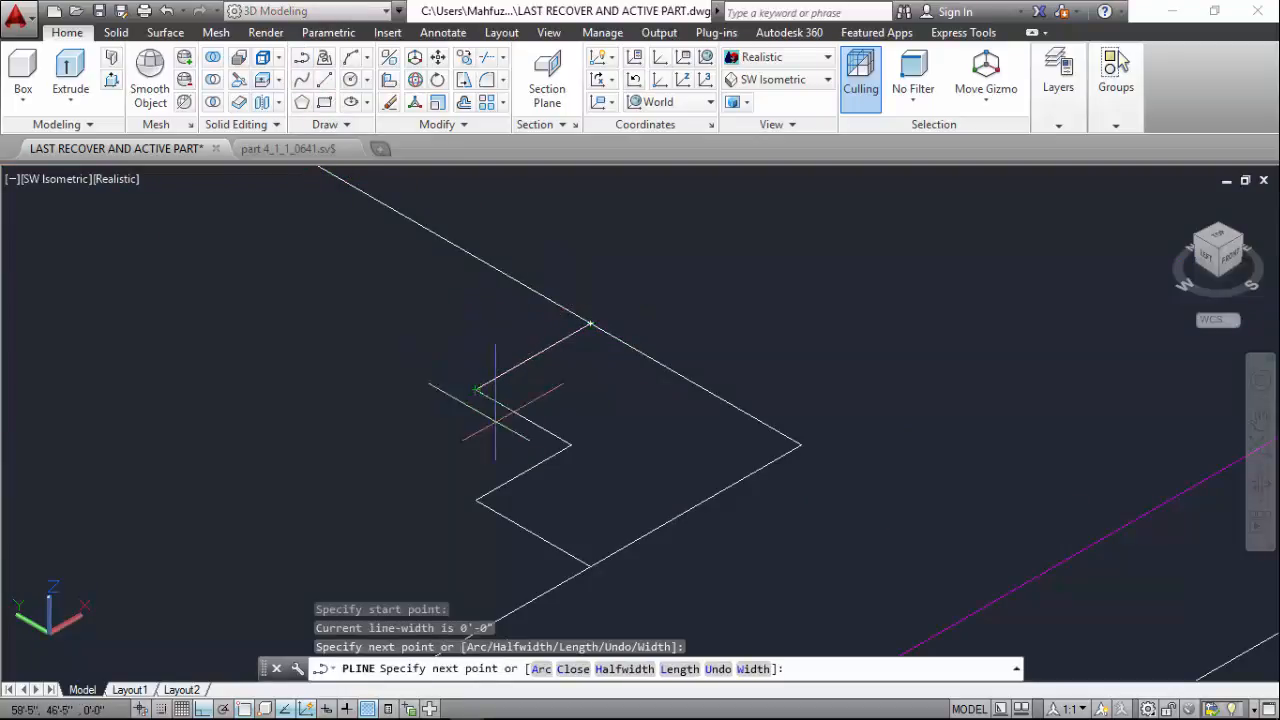
pyautogui.click(570, 444)
pyautogui.click(476, 500)
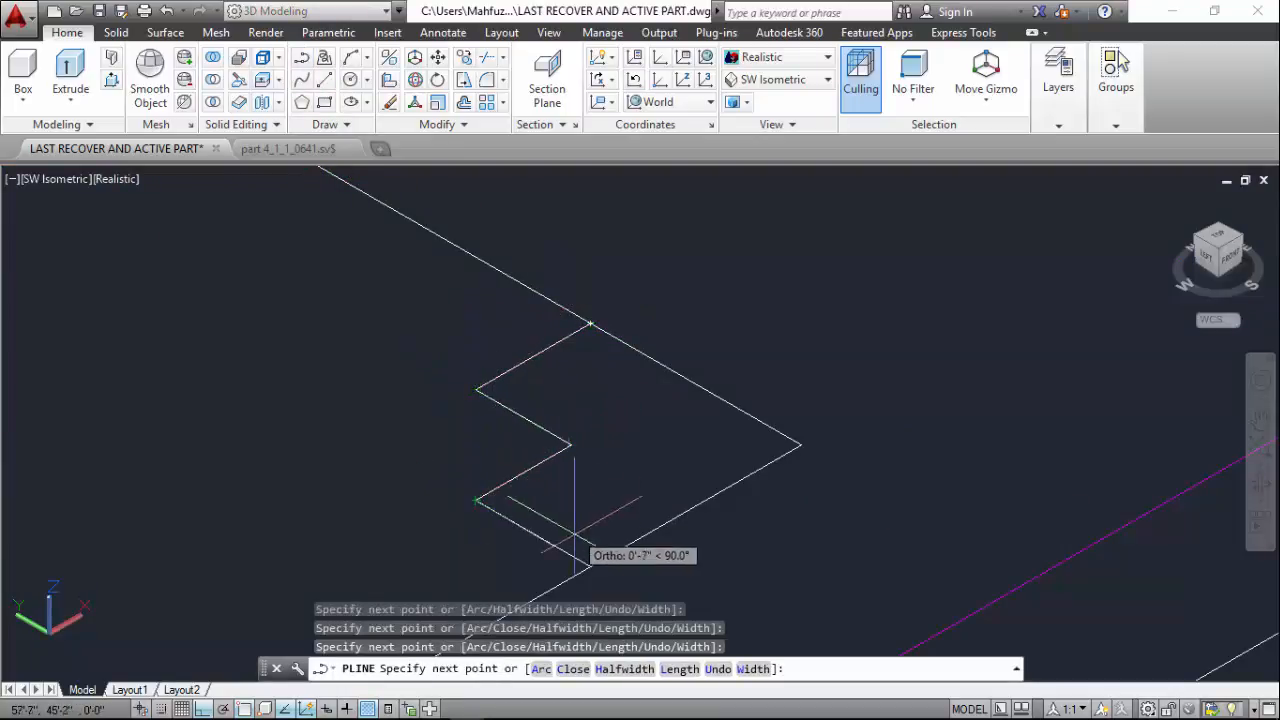
pyautogui.click(590, 568)
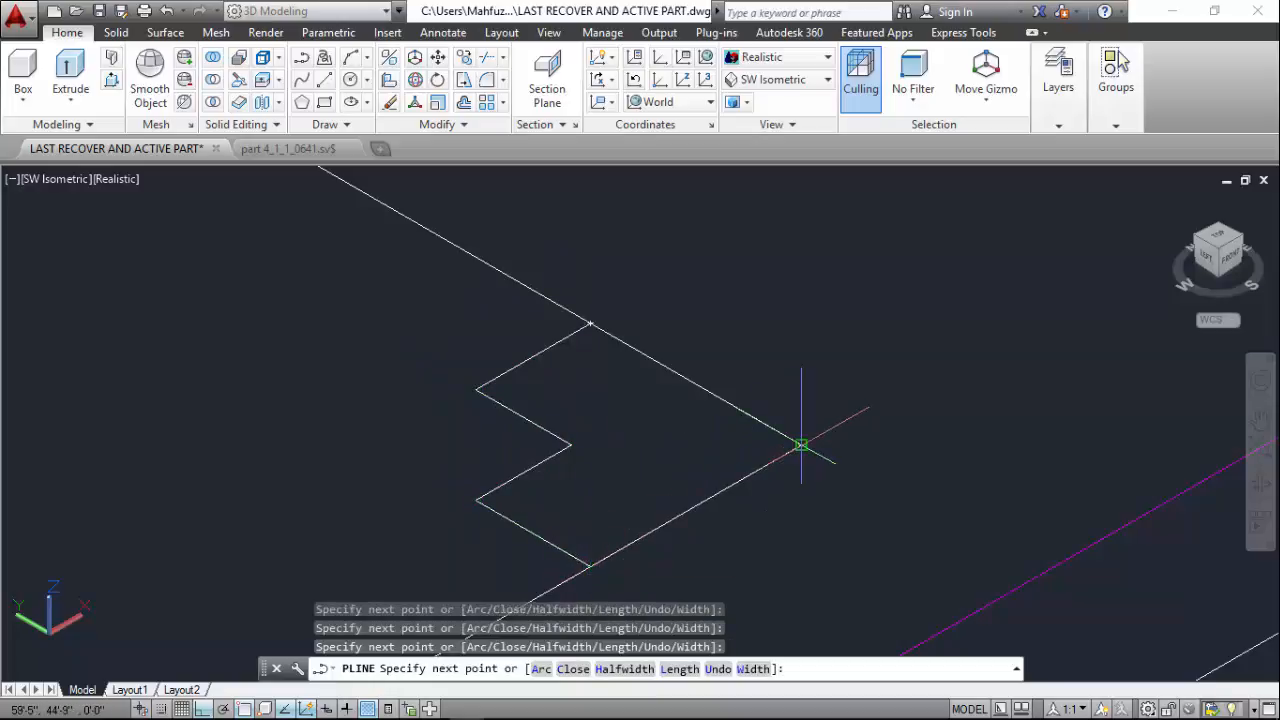
pyautogui.click(801, 445)
pyautogui.press('Return')
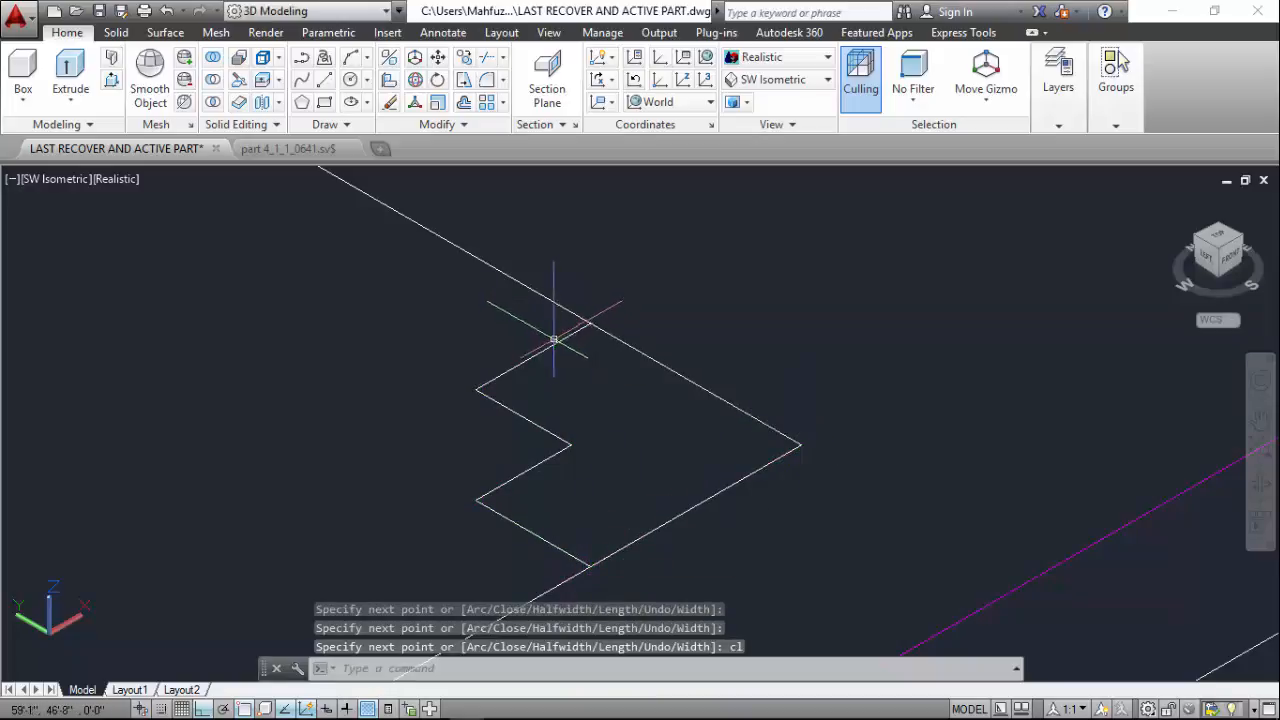
# Erase the old line segment under the second column polyline where it meets the porch's side line
pyautogui.click(551, 348)
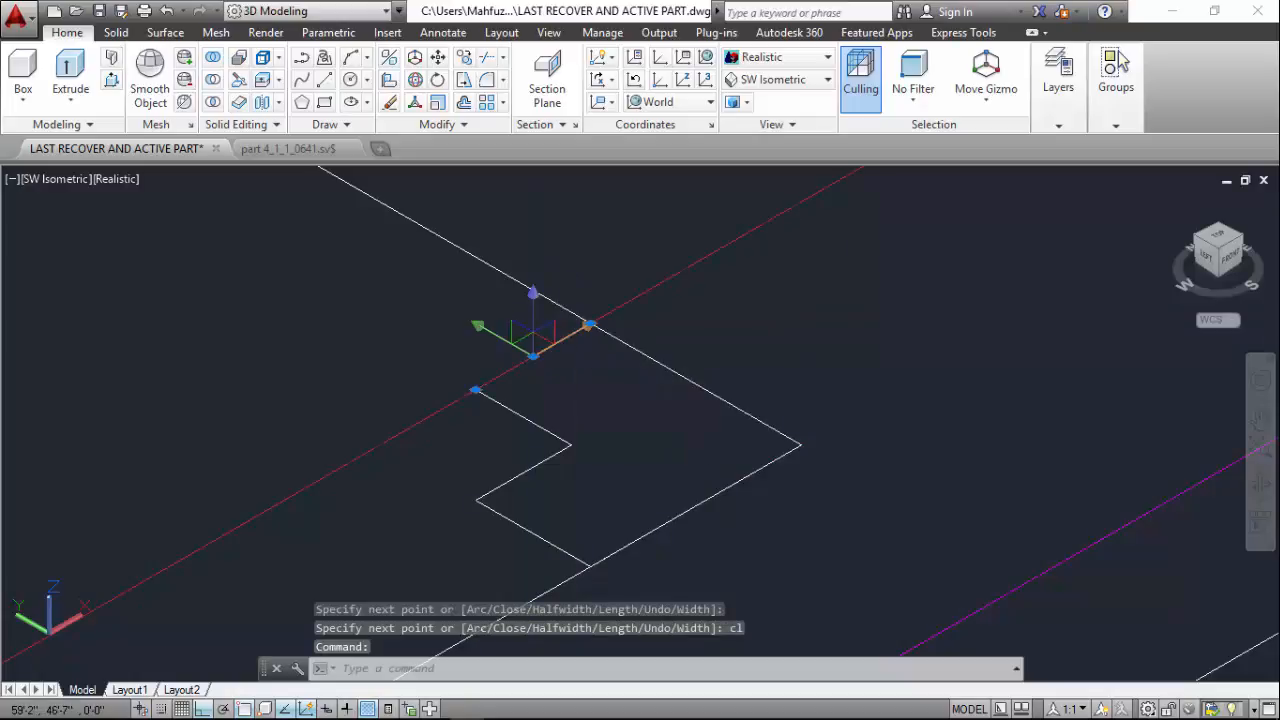
pyautogui.press('Delete')
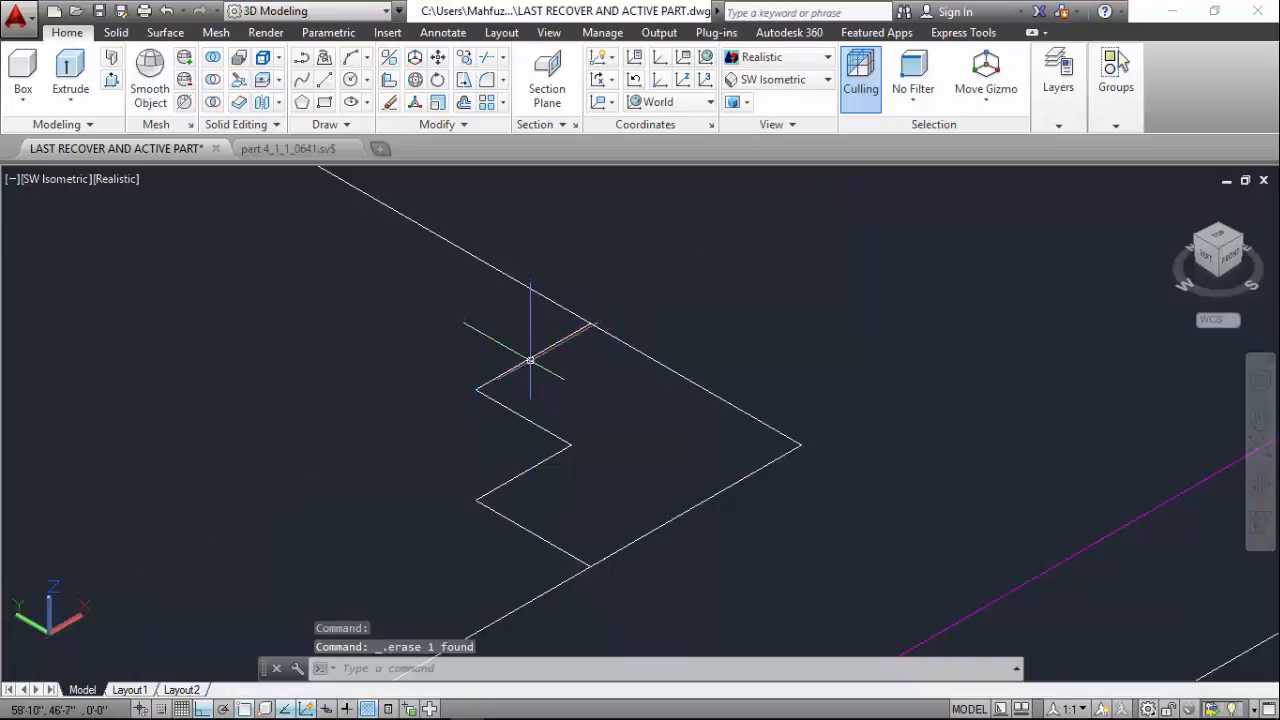
pyautogui.click(530, 361)
pyautogui.press('Escape')
pyautogui.press('Escape')
pyautogui.press('Escape')
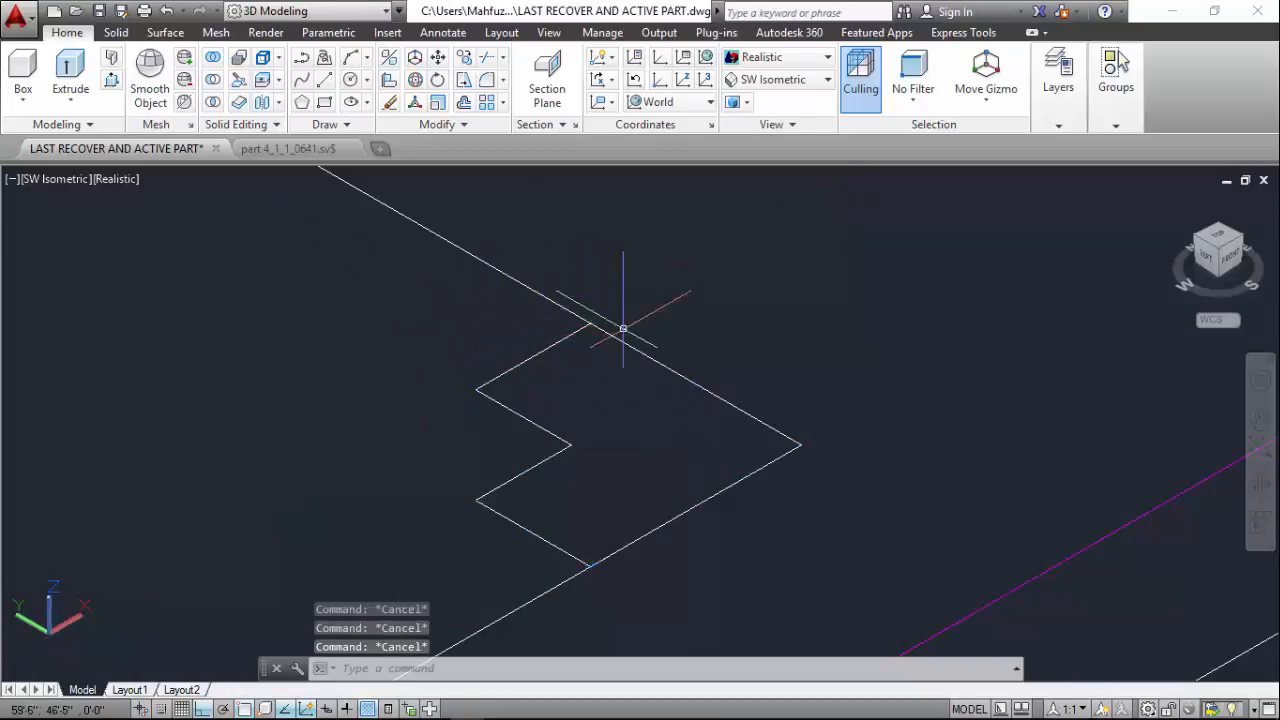
# Extrude the two notched column outlines at the inner porch's outer corners to a height of 11'
pyautogui.scroll(-6, 658, 328)
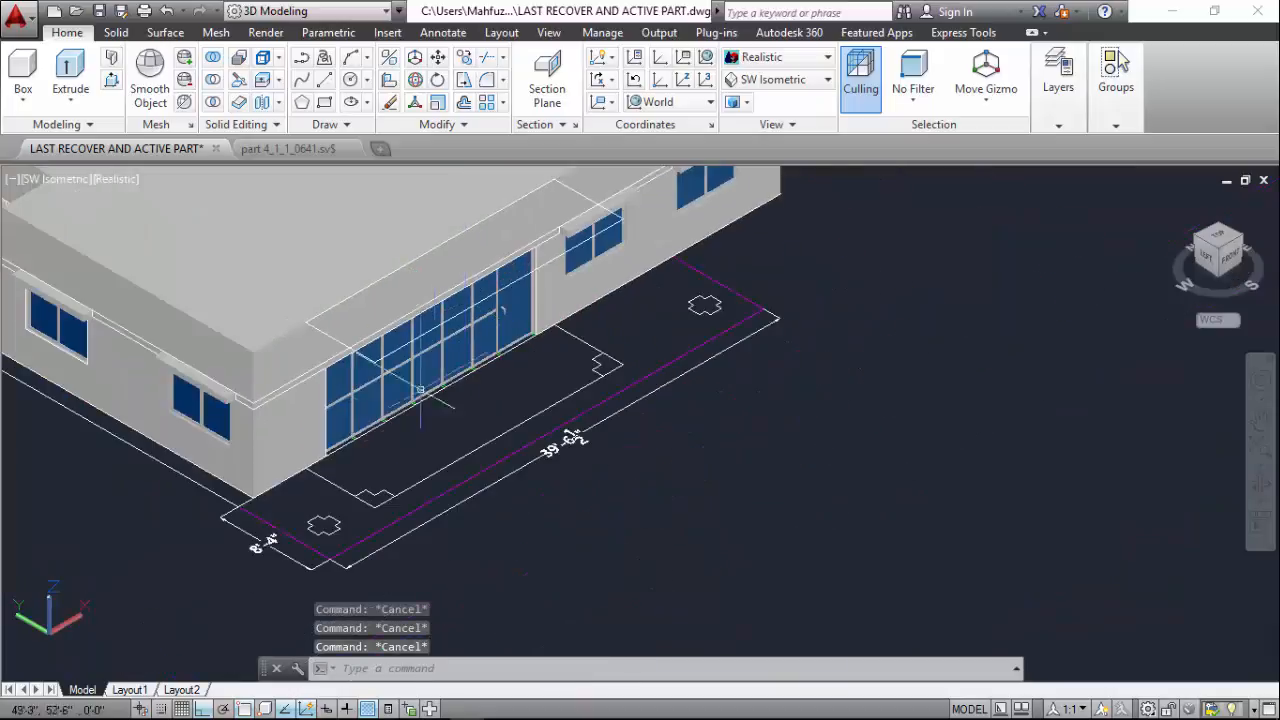
pyautogui.scroll(2, 357, 533)
pyautogui.scroll(3, 360, 530)
pyautogui.scroll(3, 372, 515)
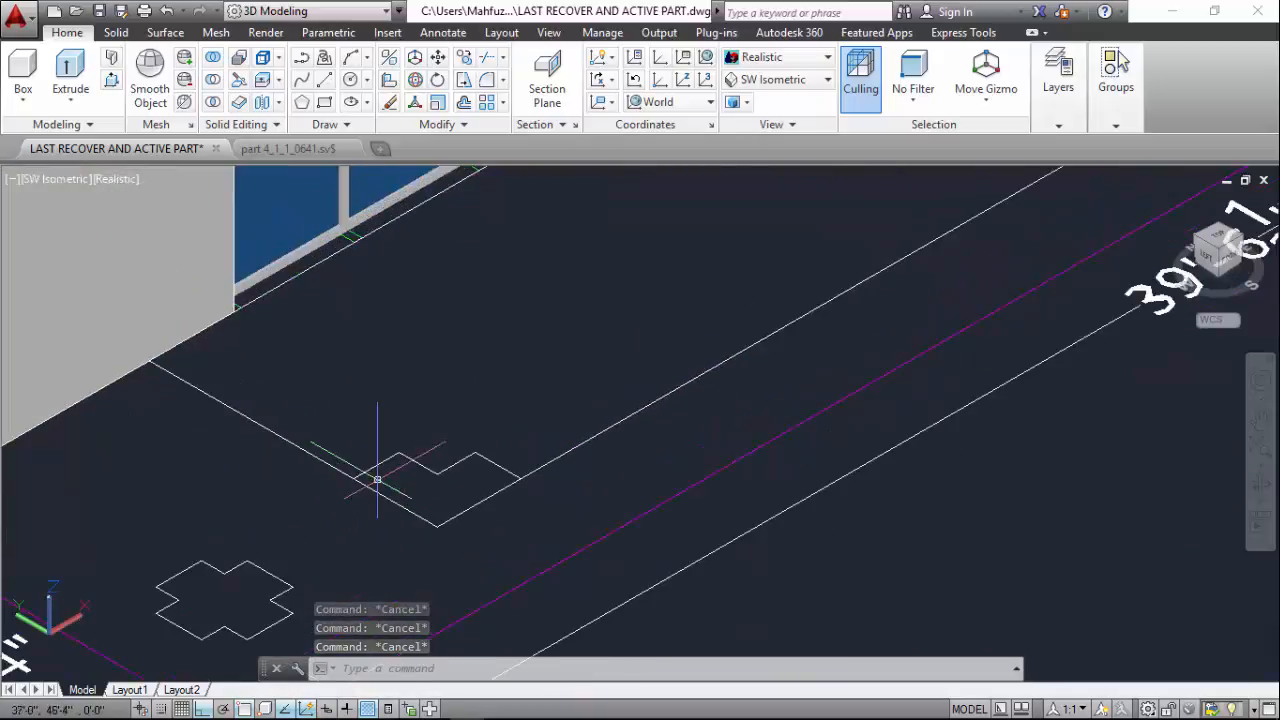
pyautogui.scroll(-3, 371, 471)
pyautogui.scroll(3, 400, 486)
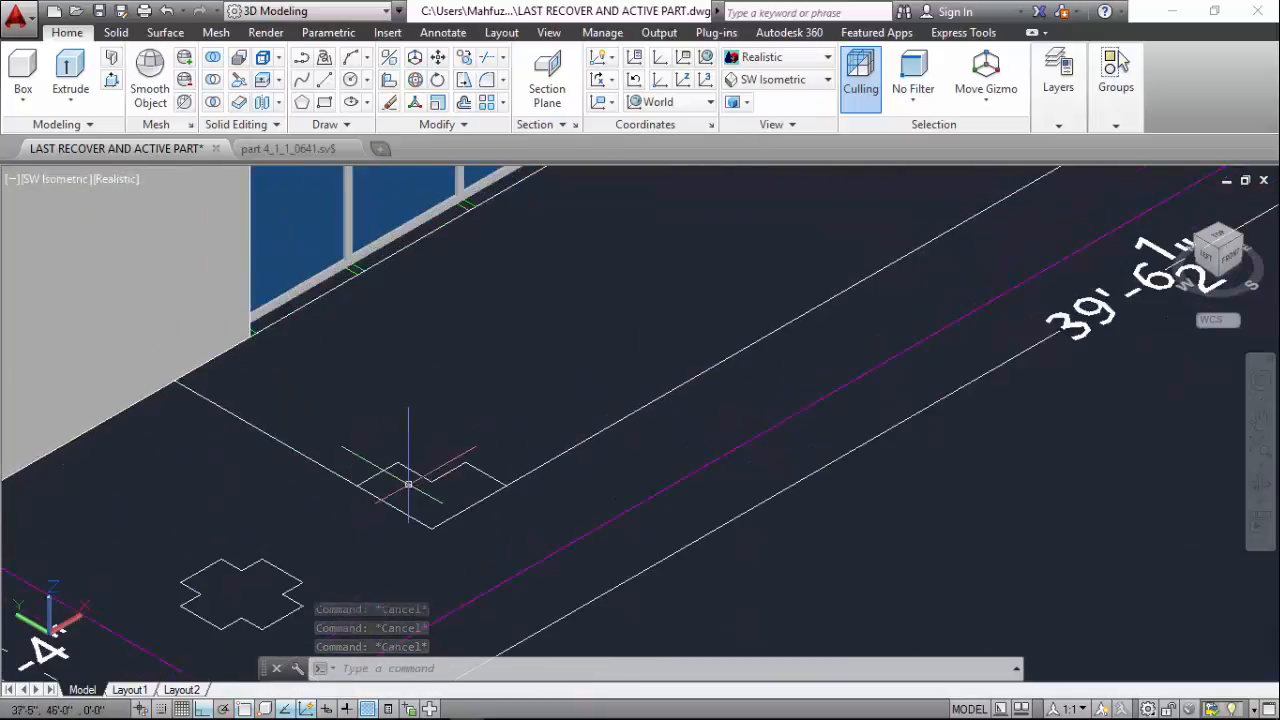
pyautogui.click(70, 70)
pyautogui.click(429, 451)
pyautogui.click(397, 485)
pyautogui.scroll(-3, 397, 485)
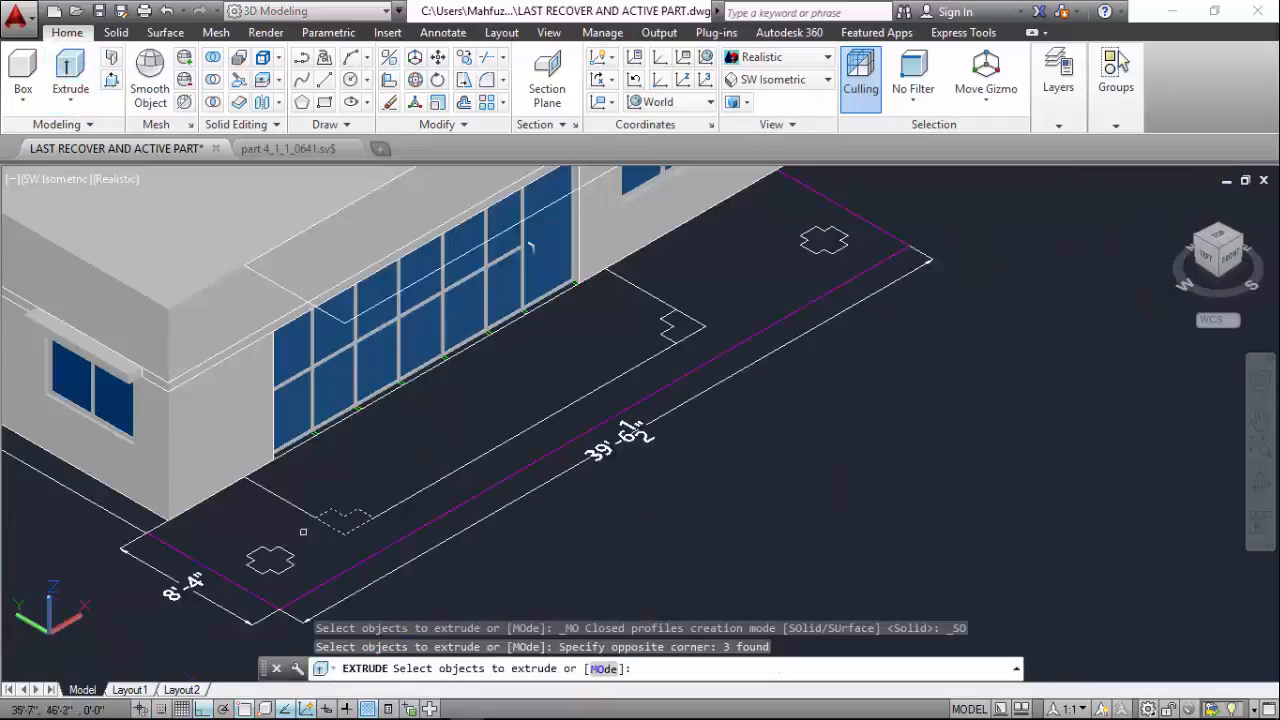
pyautogui.scroll(5, 620, 350)
pyautogui.click(708, 332)
pyautogui.click(628, 348)
pyautogui.press('Return')
pyautogui.scroll(-5, 543, 229)
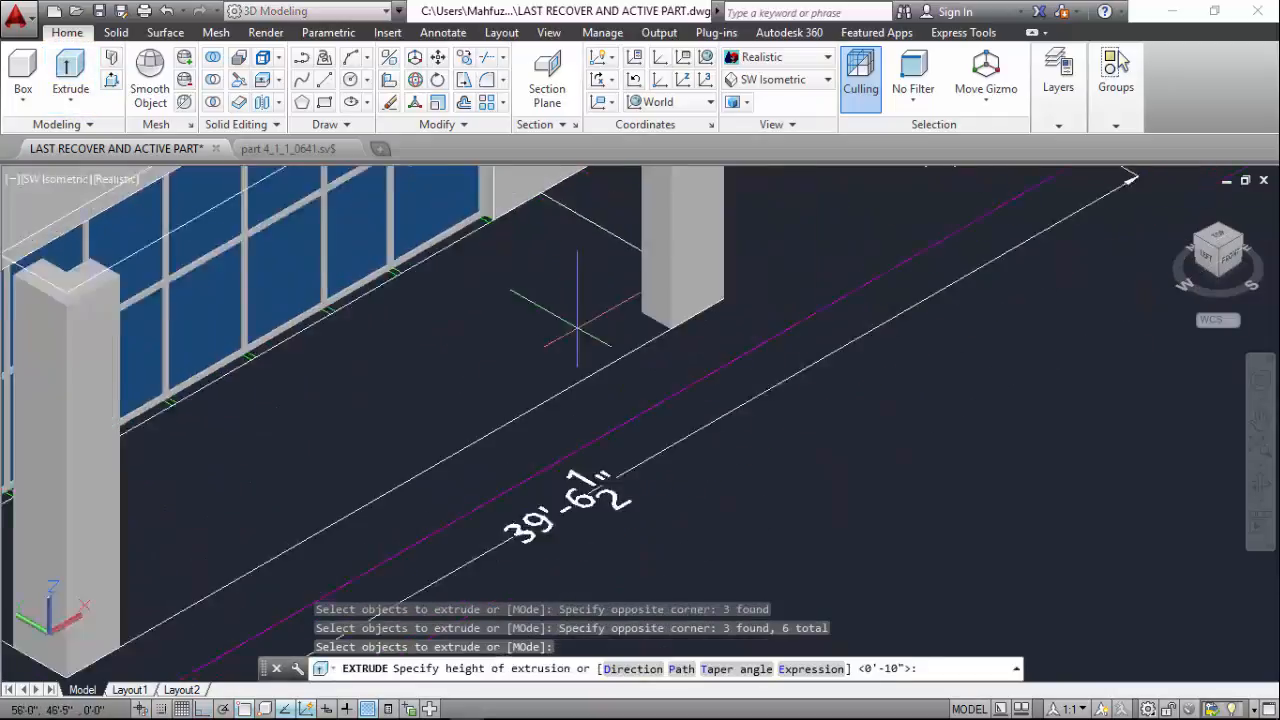
pyautogui.write('11')
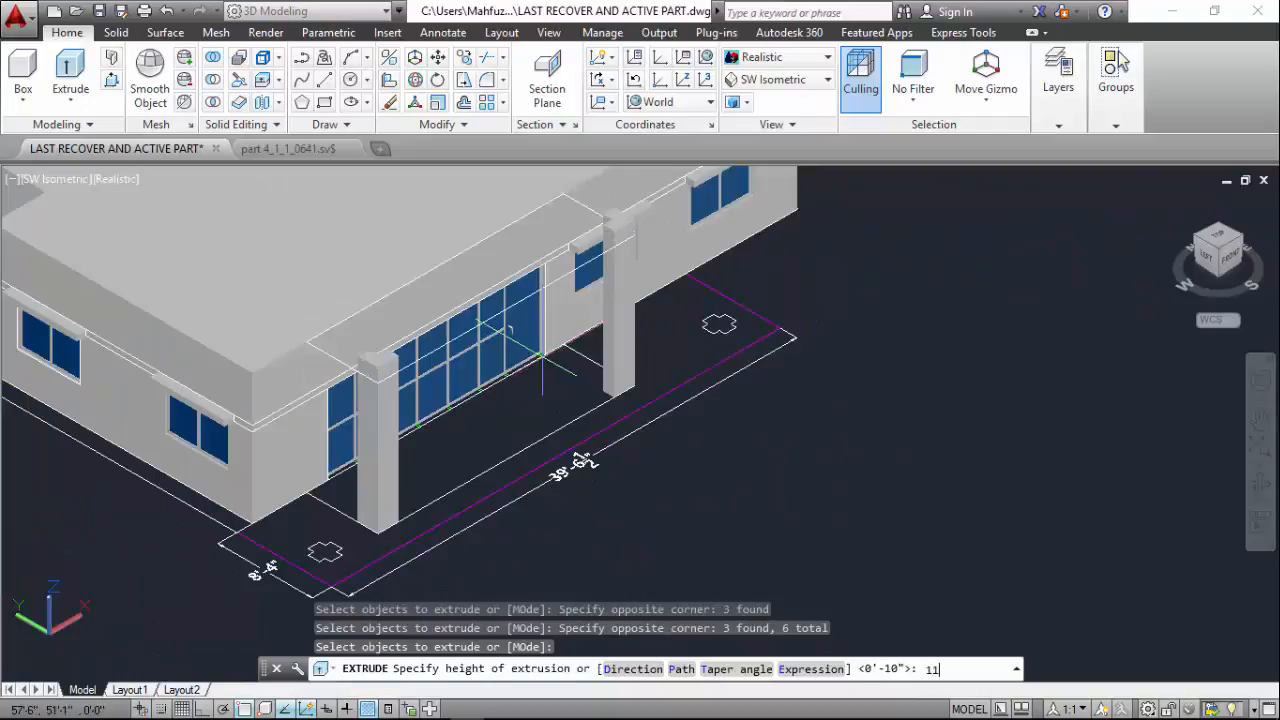
pyautogui.write("'")
pyautogui.press('Return')
# Extrude the raised porch shade outline above the entrance downward with a height of -6
pyautogui.scroll(5, 365, 360)
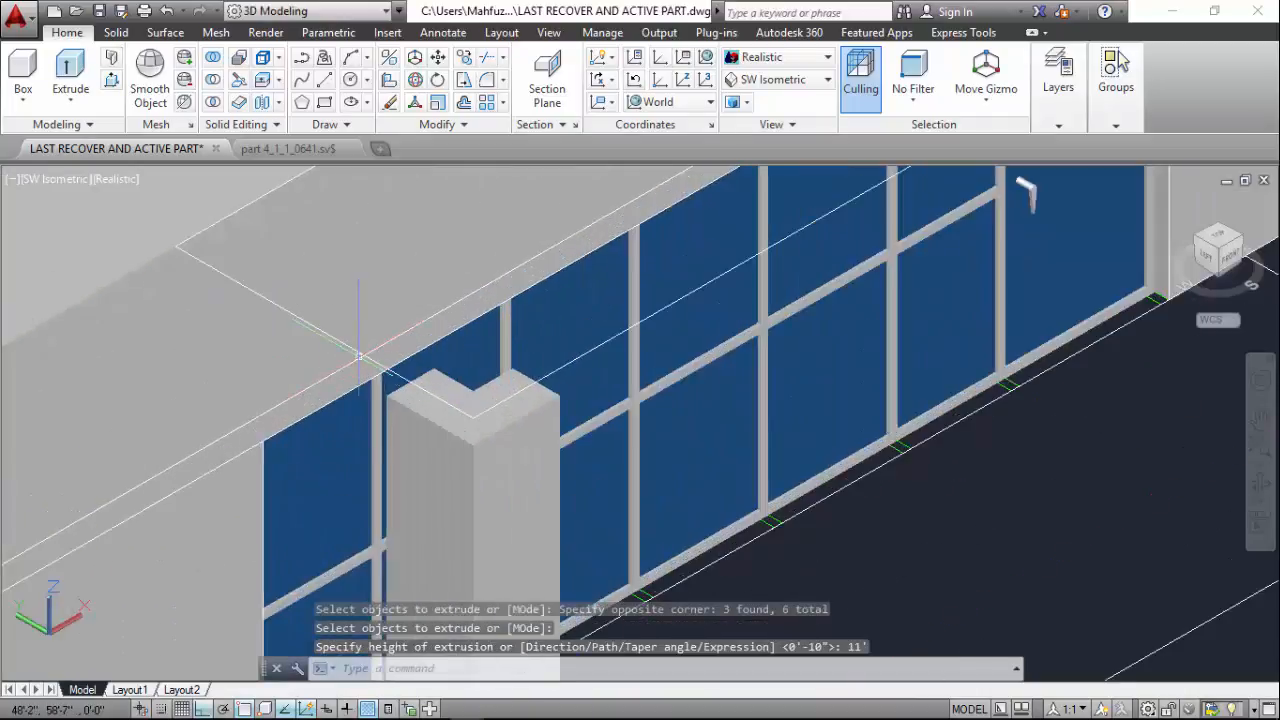
pyautogui.scroll(3, 202, 243)
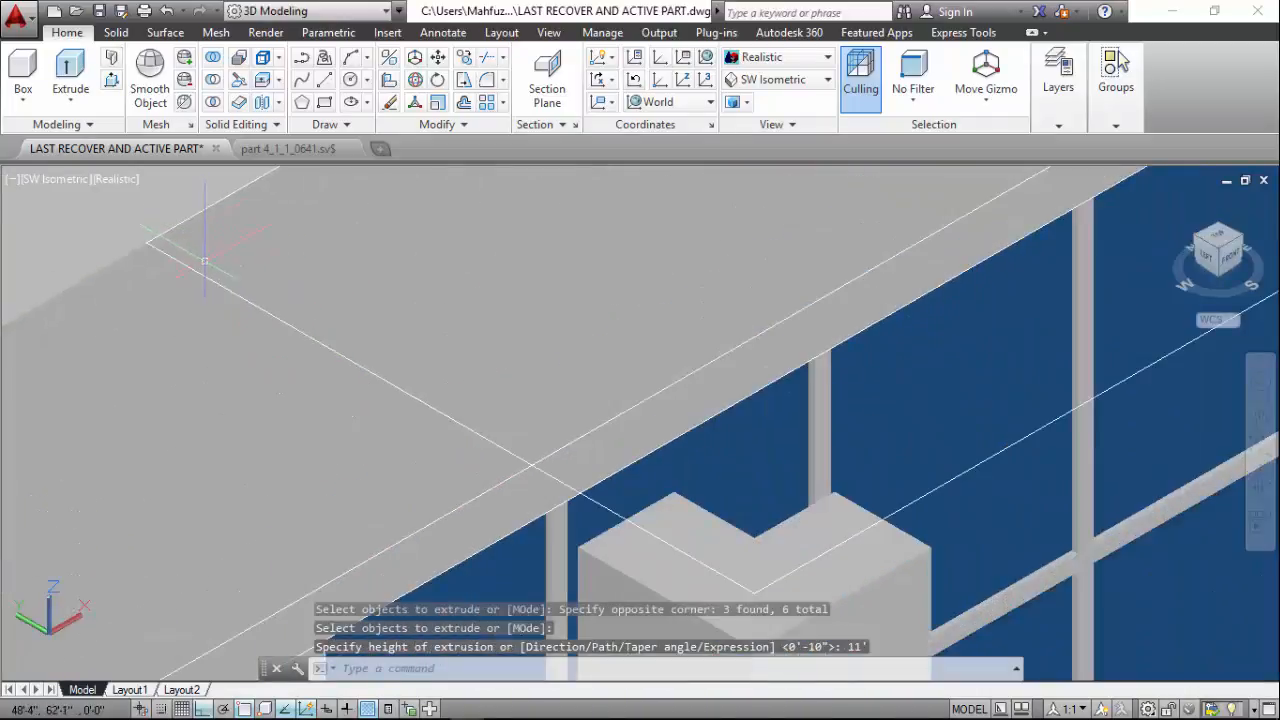
pyautogui.scroll(-4, 256, 347)
pyautogui.scroll(-2, 388, 410)
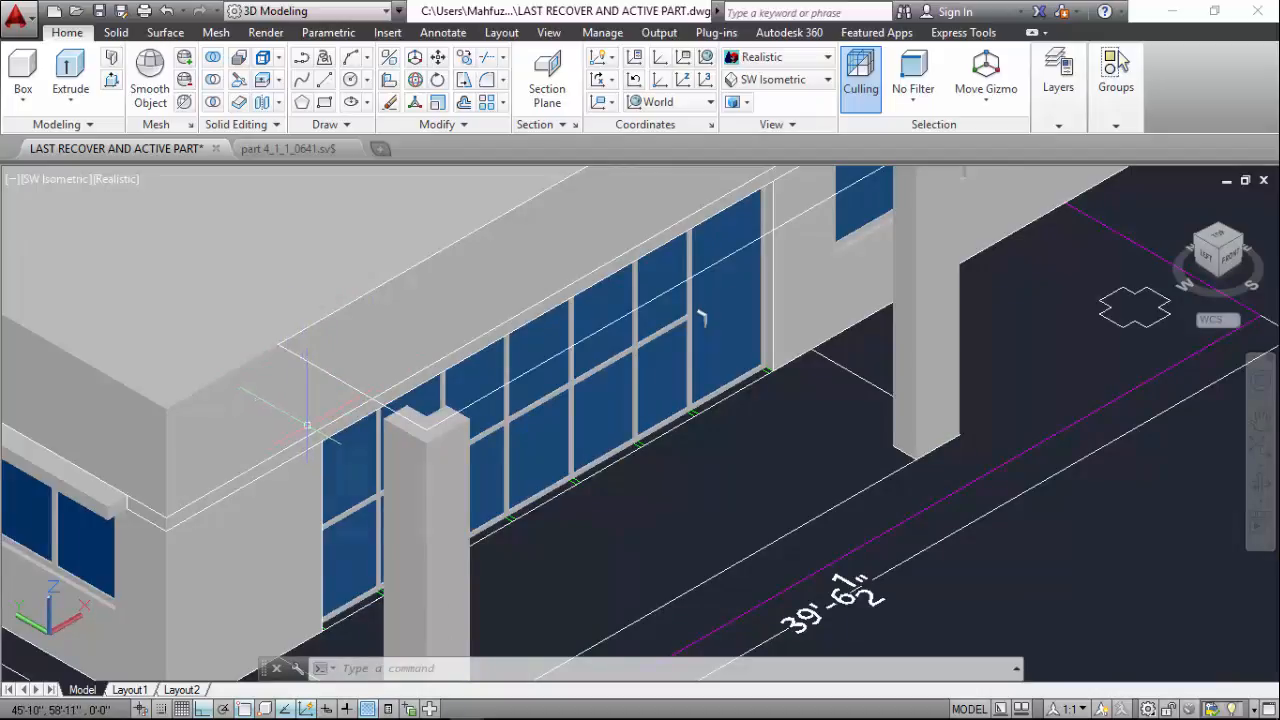
pyautogui.scroll(4, 270, 335)
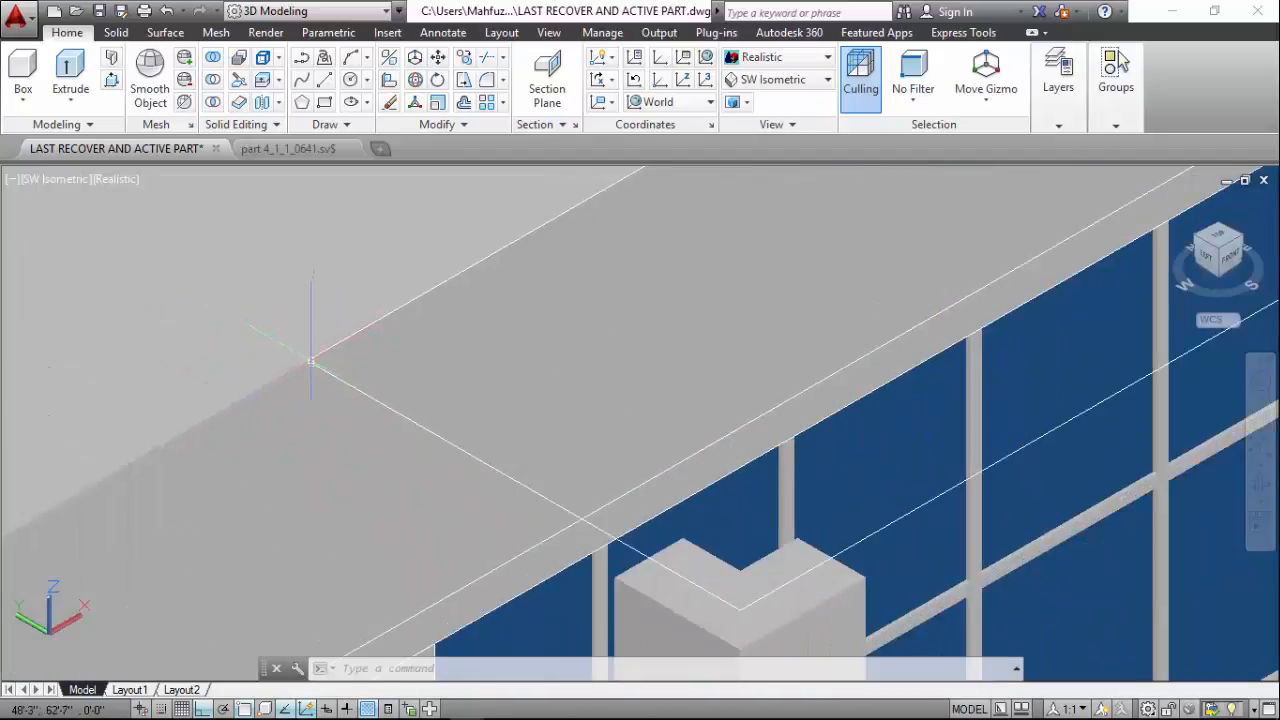
pyautogui.scroll(-2, 430, 478)
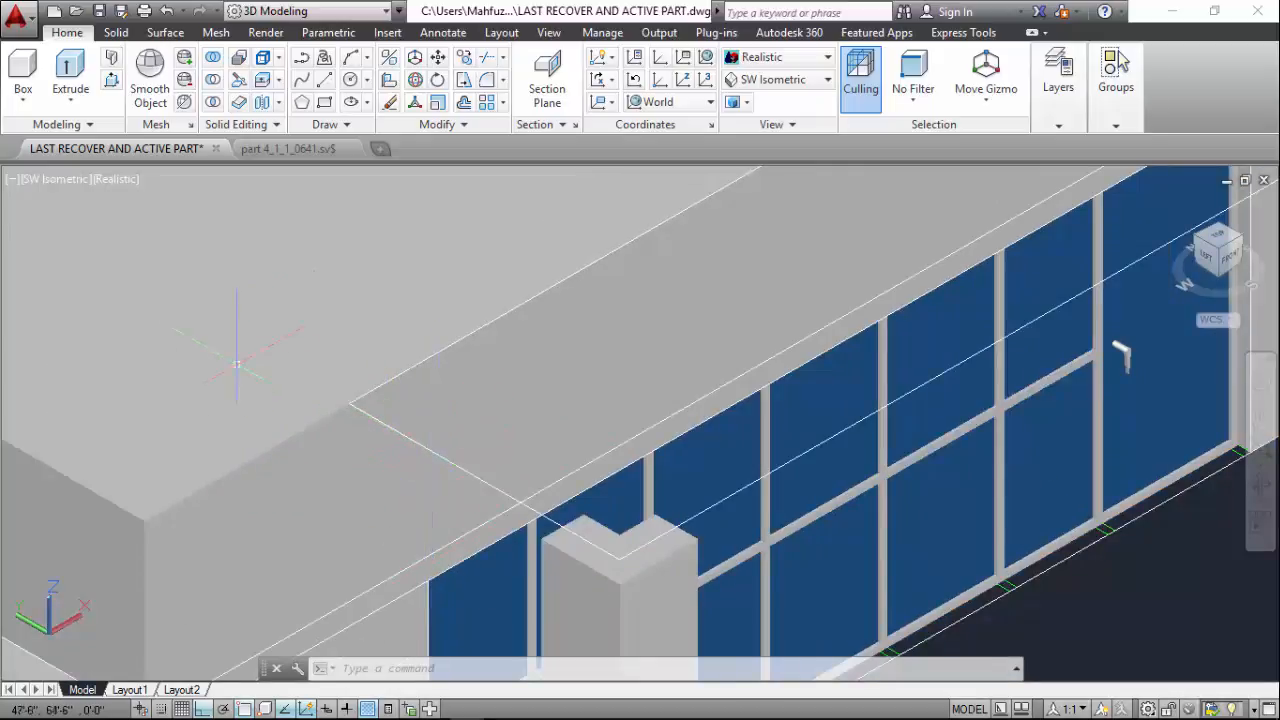
pyautogui.click(70, 68)
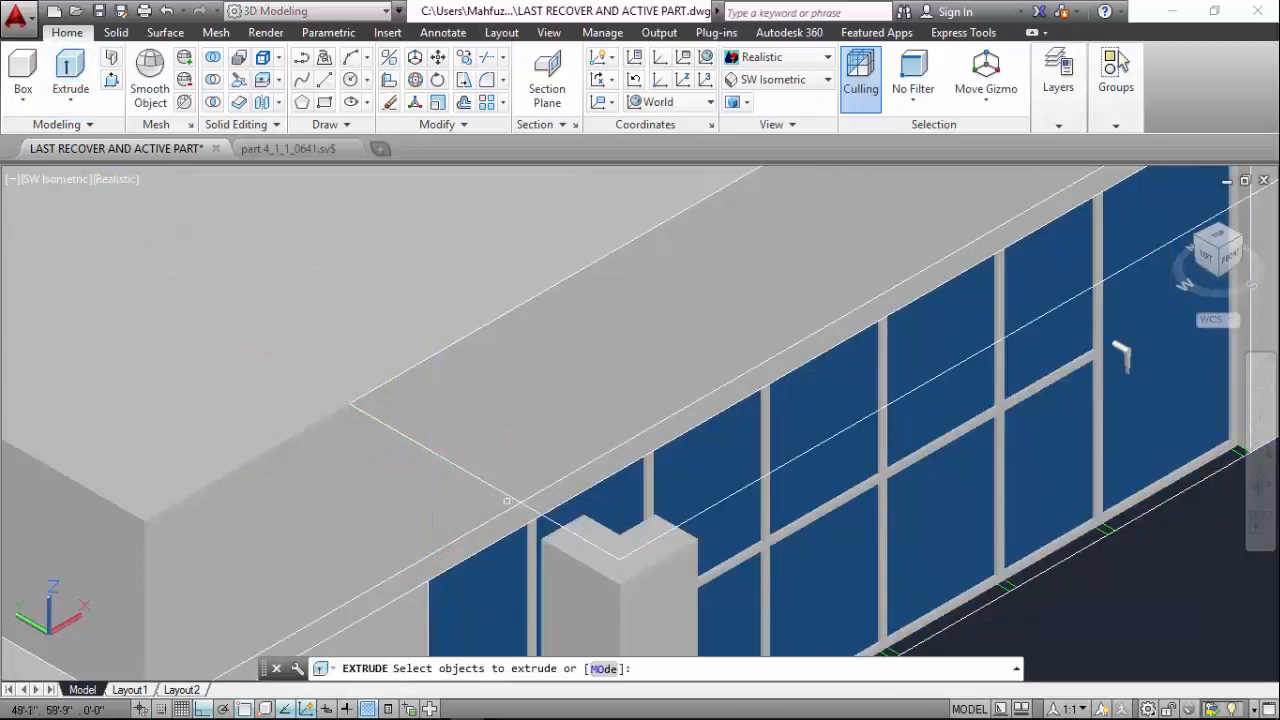
pyautogui.click(509, 498)
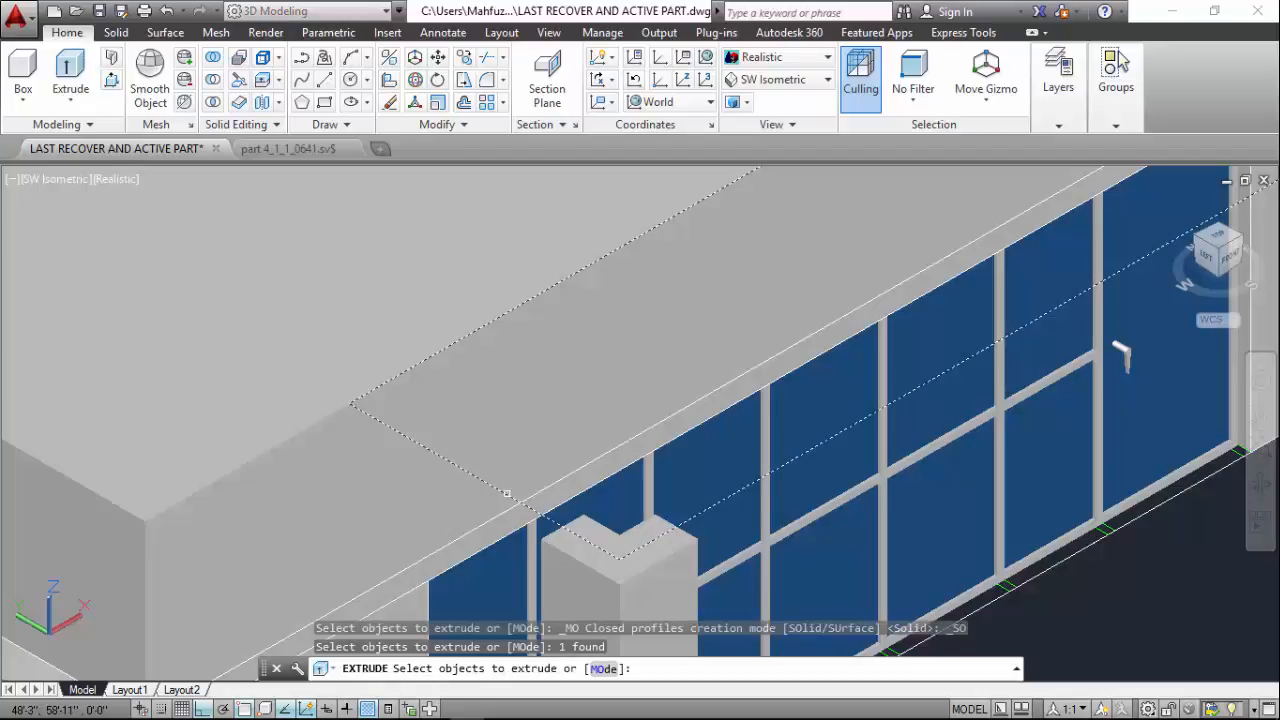
pyautogui.press('Return')
pyautogui.scroll(-6, 507, 494)
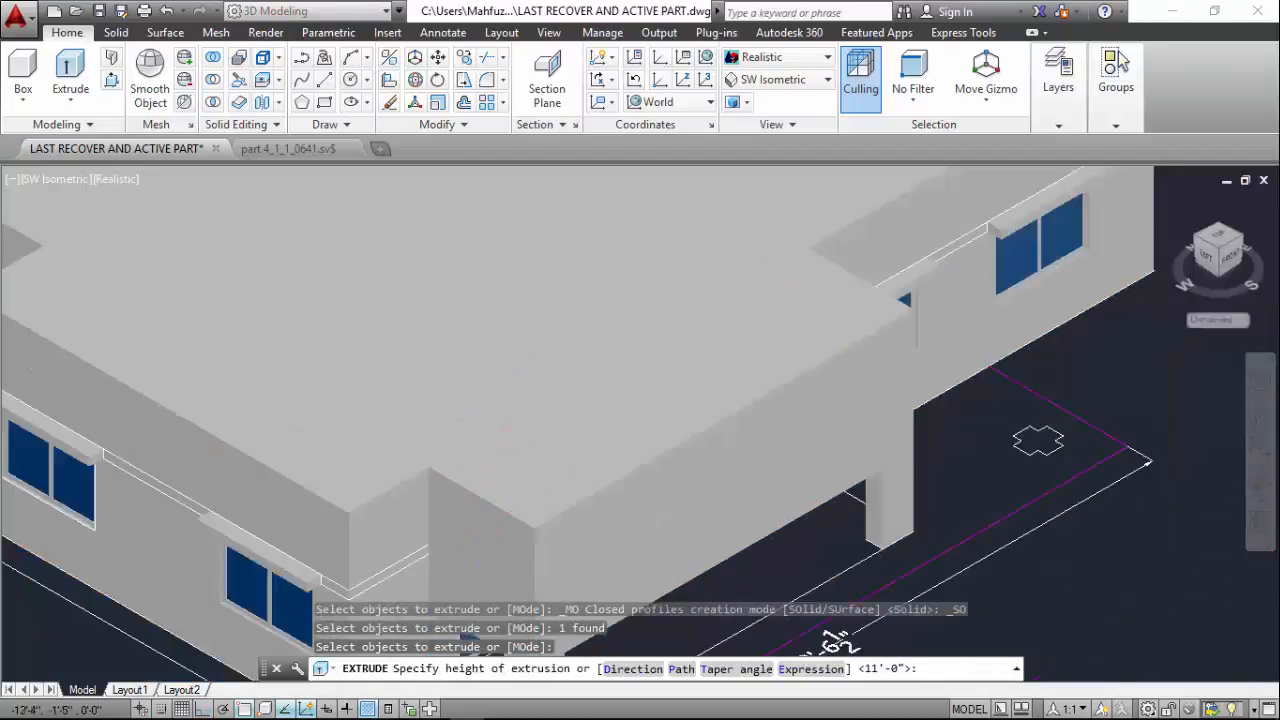
pyautogui.write('-')
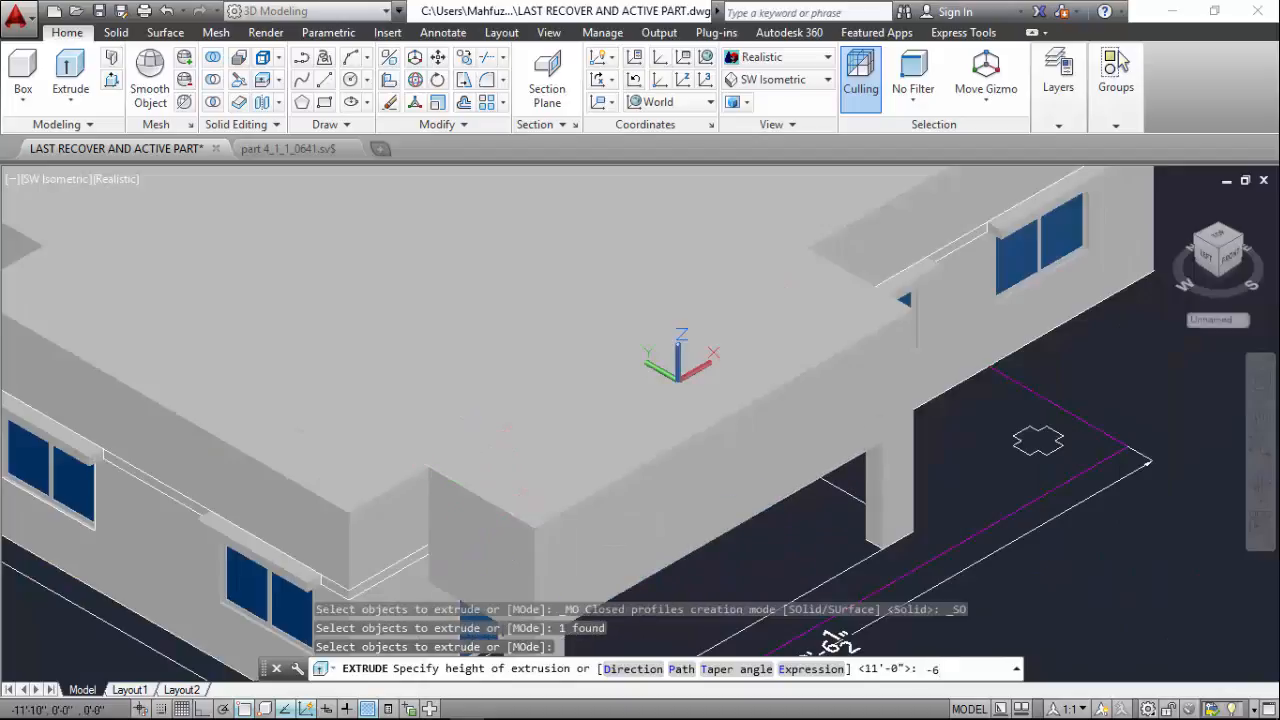
pyautogui.write('6')
pyautogui.press('Return')
pyautogui.scroll(5, 514, 520)
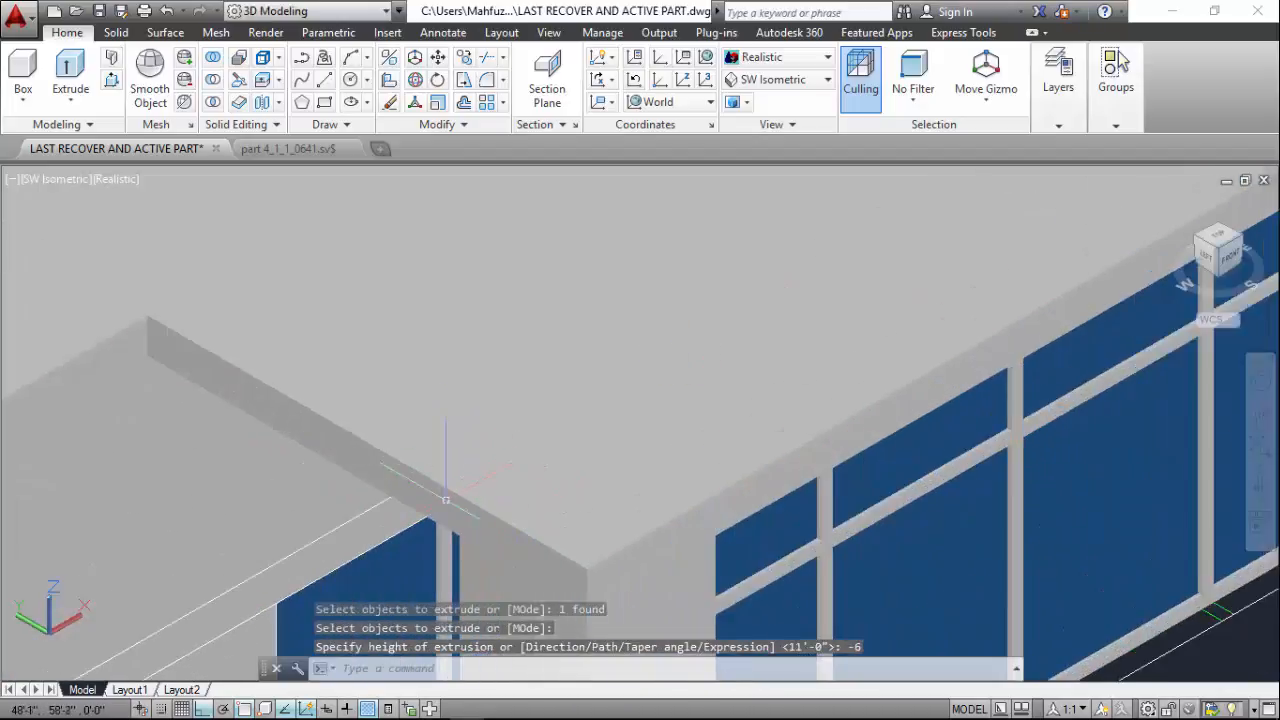
# Examine from several angles how the extruded porch shade sits on the columns and meets the front wall
pyautogui.scroll(-2, 446, 499)
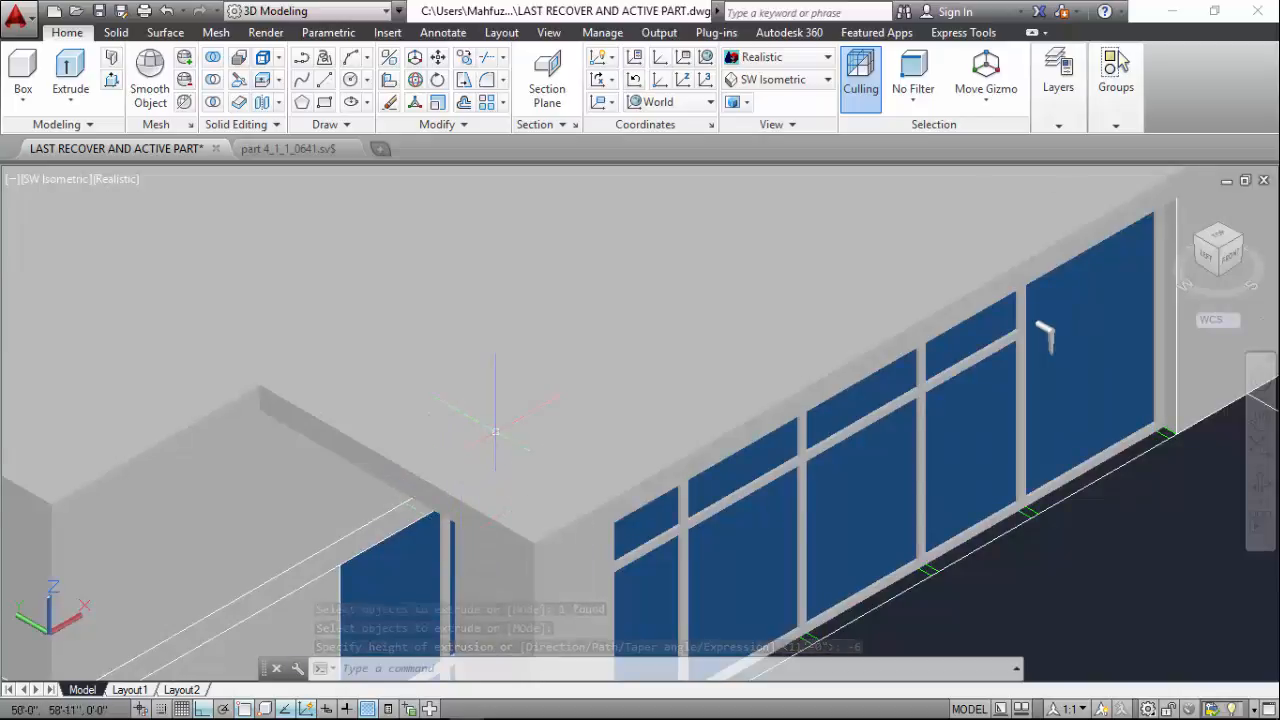
pyautogui.scroll(-3, 497, 432)
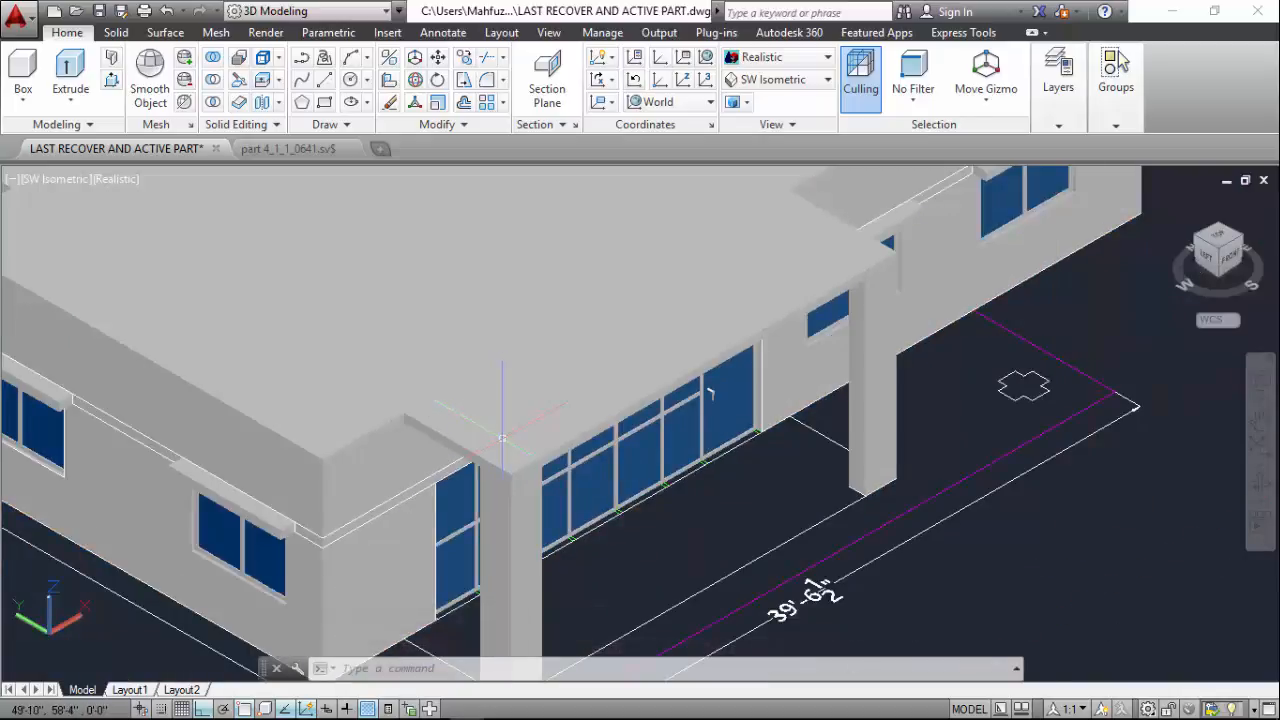
pyautogui.scroll(3, 497, 440)
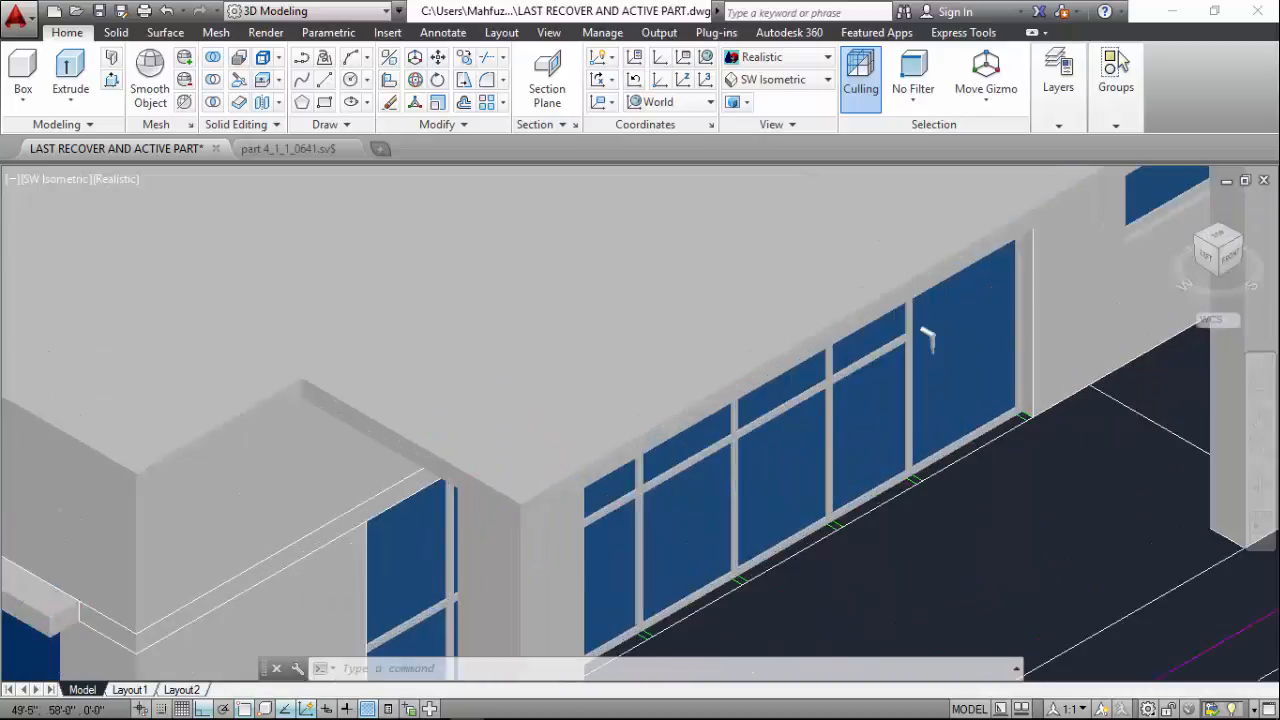
pyautogui.scroll(-8, 497, 440)
pyautogui.scroll(4, 497, 440)
pyautogui.scroll(2, 447, 513)
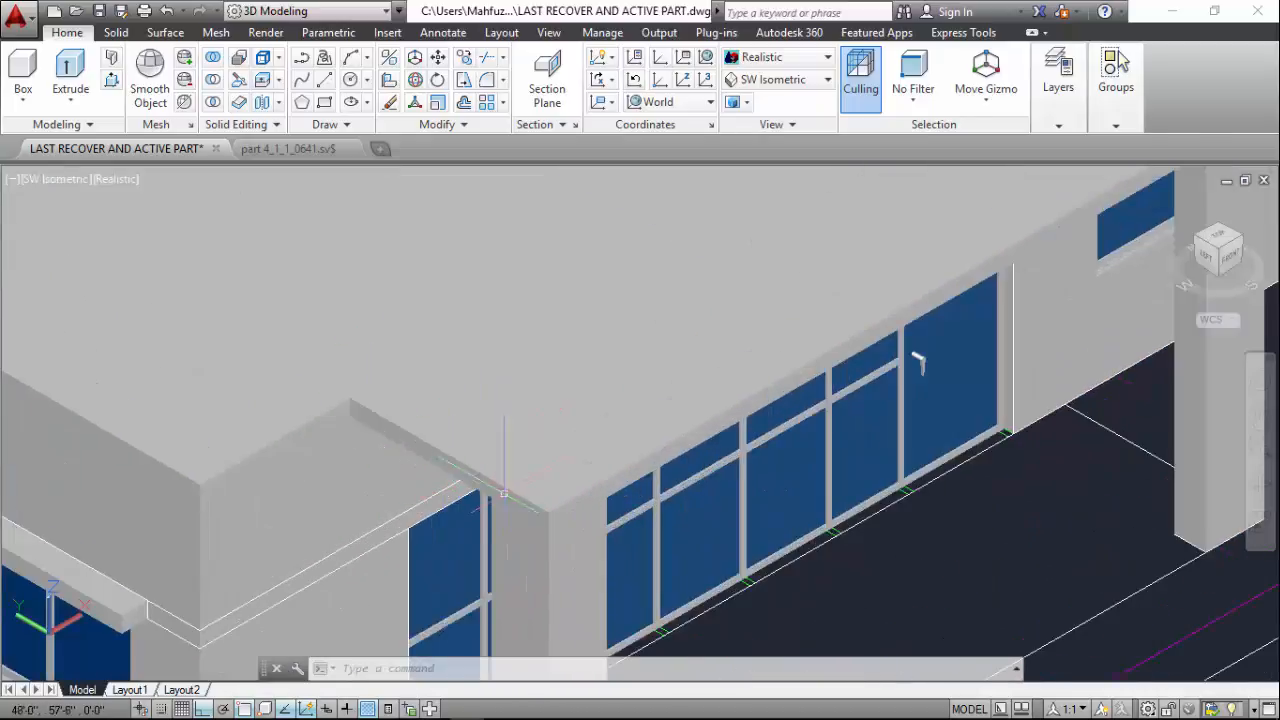
pyautogui.scroll(2, 447, 513)
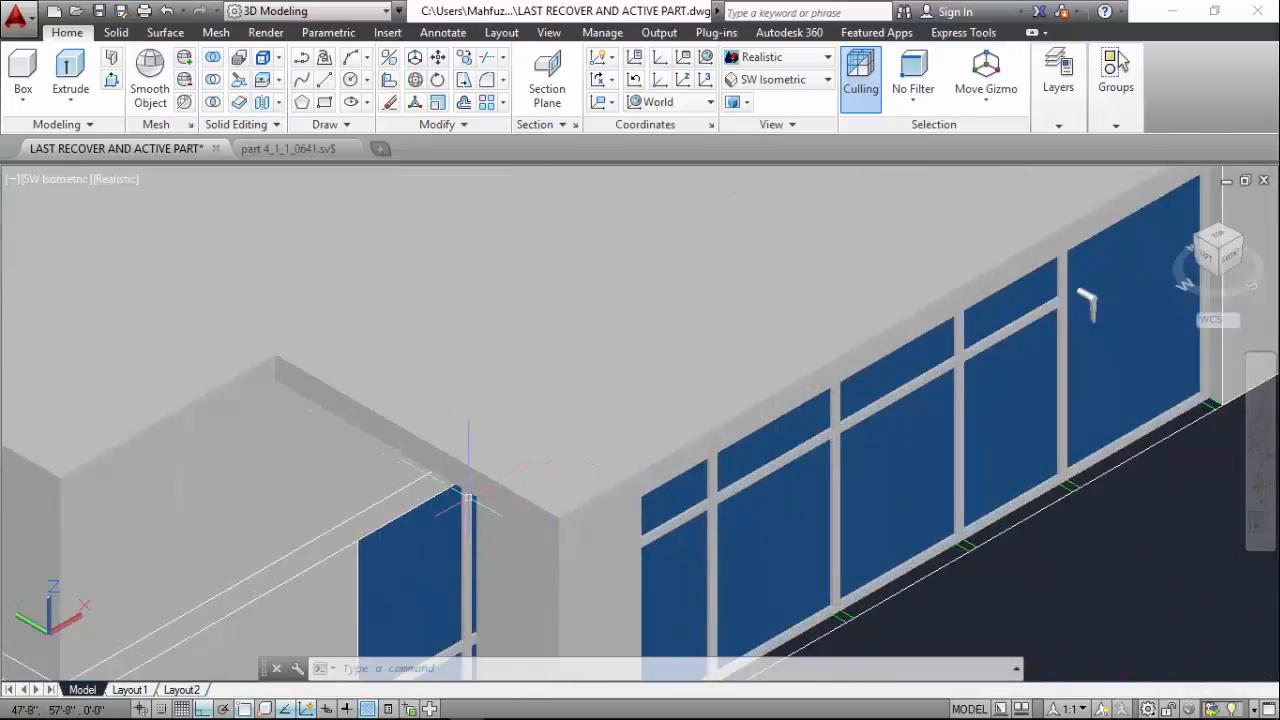
pyautogui.scroll(-5, 565, 470)
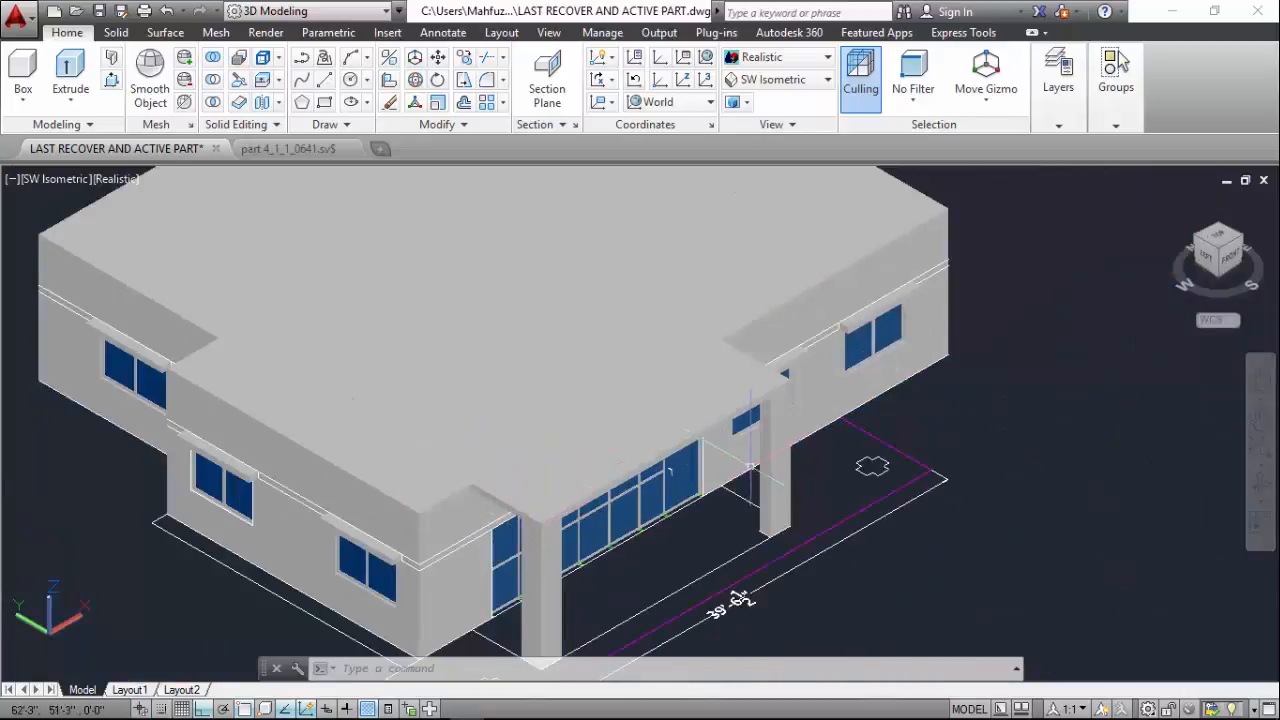
pyautogui.scroll(2, 750, 467)
pyautogui.click(1260, 485)
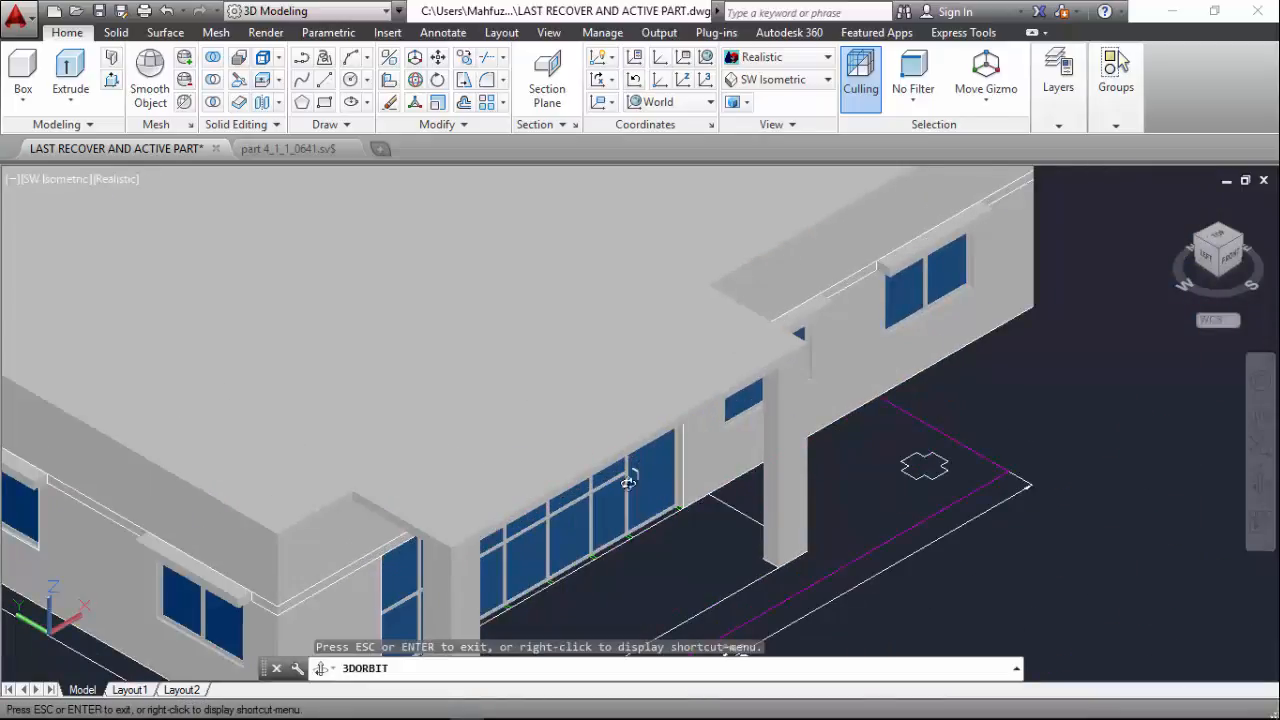
pyautogui.moveTo(629, 484); pyautogui.dragTo(773, 714)
pyautogui.moveTo(790, 606); pyautogui.dragTo(634, 491)
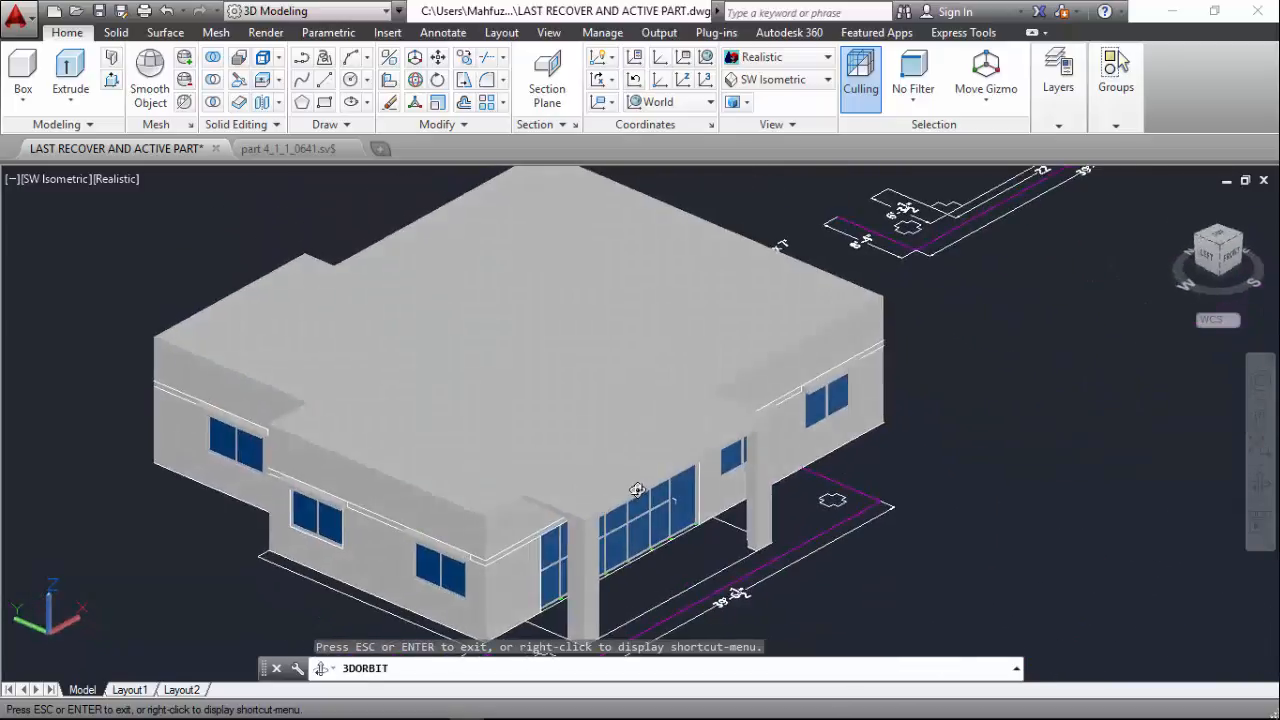
pyautogui.scroll(2, 636, 492)
pyautogui.scroll(1, 636, 492)
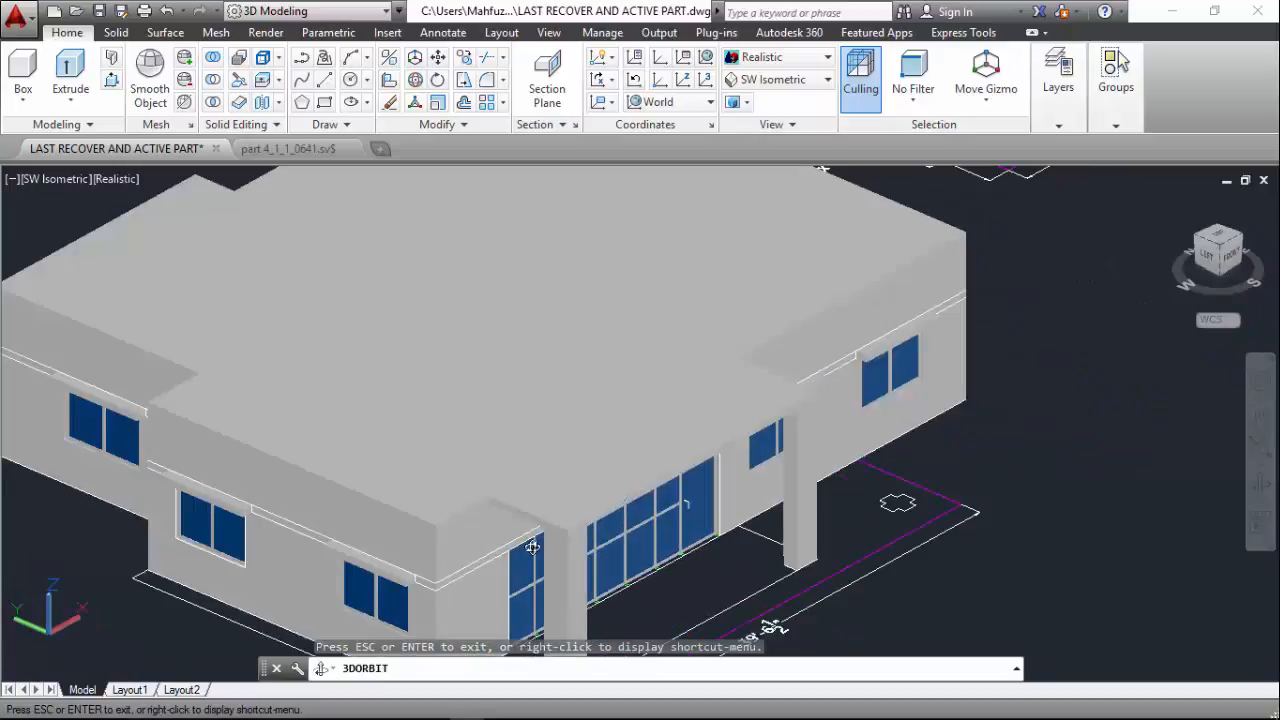
pyautogui.scroll(-2, 568, 492)
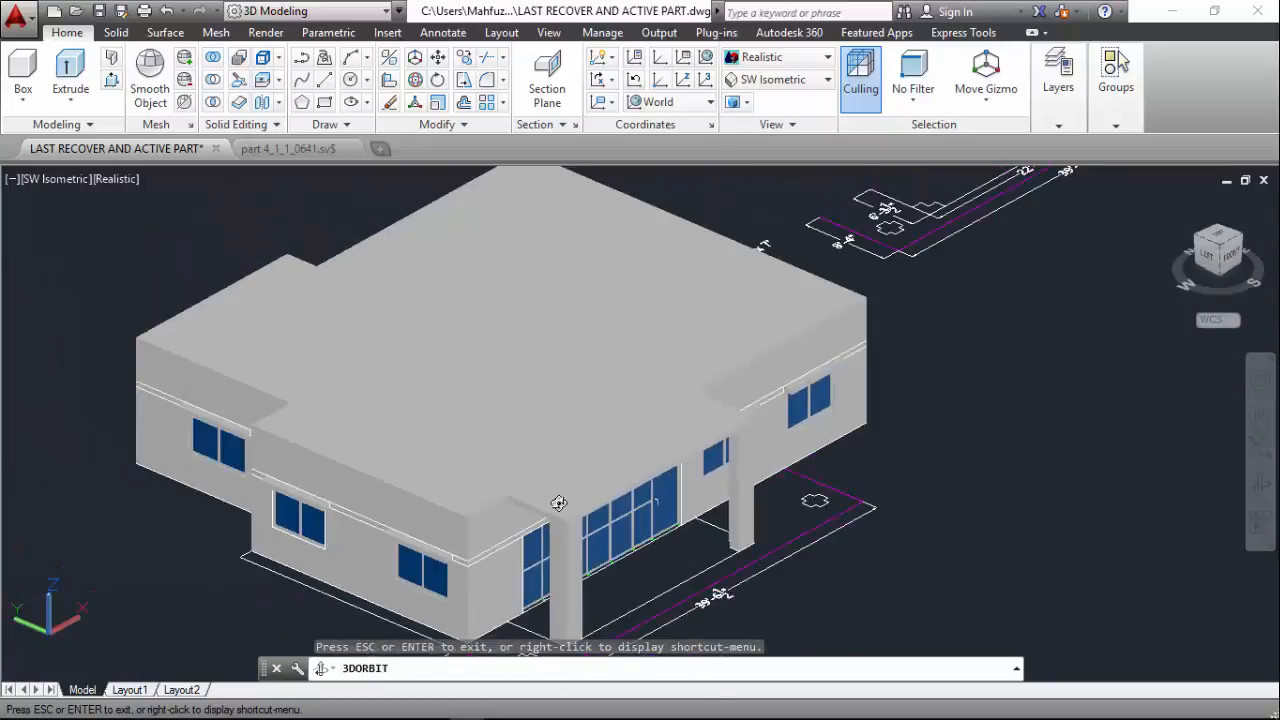
# Leave the orbit view, then undo the view changes and the extrusion of the porch shade
pyautogui.press('Escape')
pyautogui.press('Escape')
pyautogui.press('Escape')
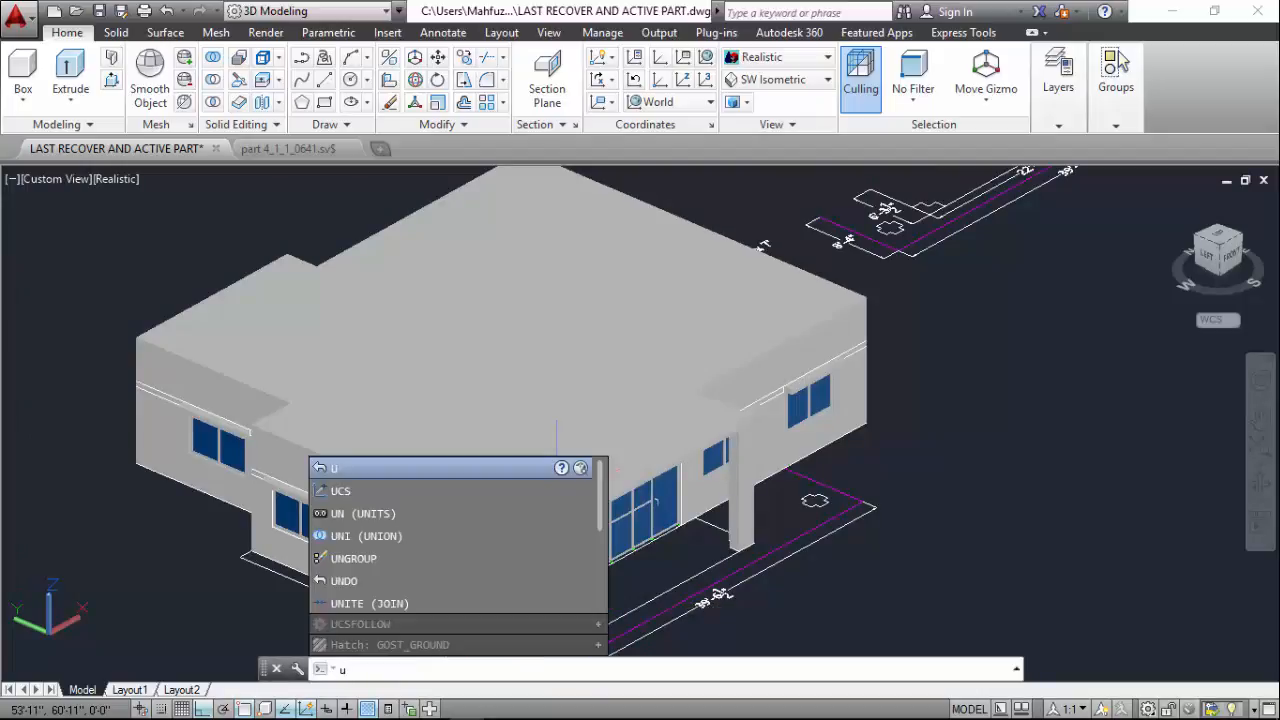
pyautogui.write('u')
pyautogui.press('Return')
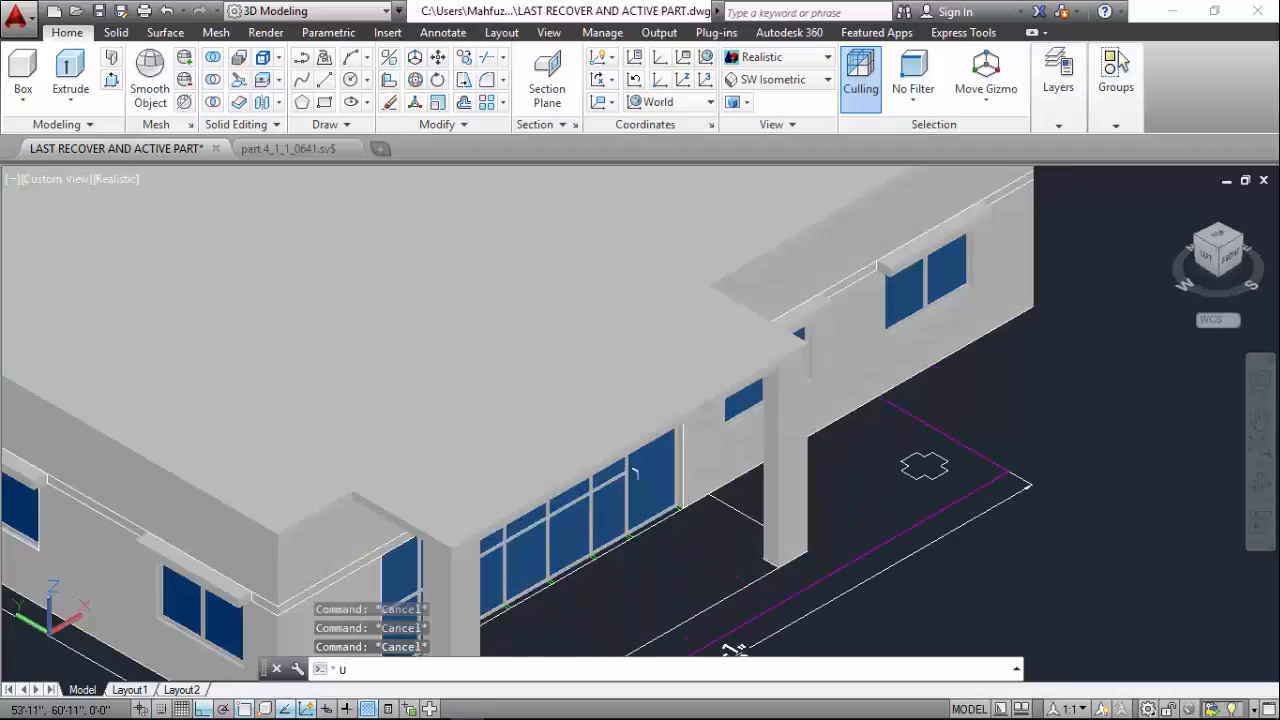
pyautogui.scroll(3, 733, 651)
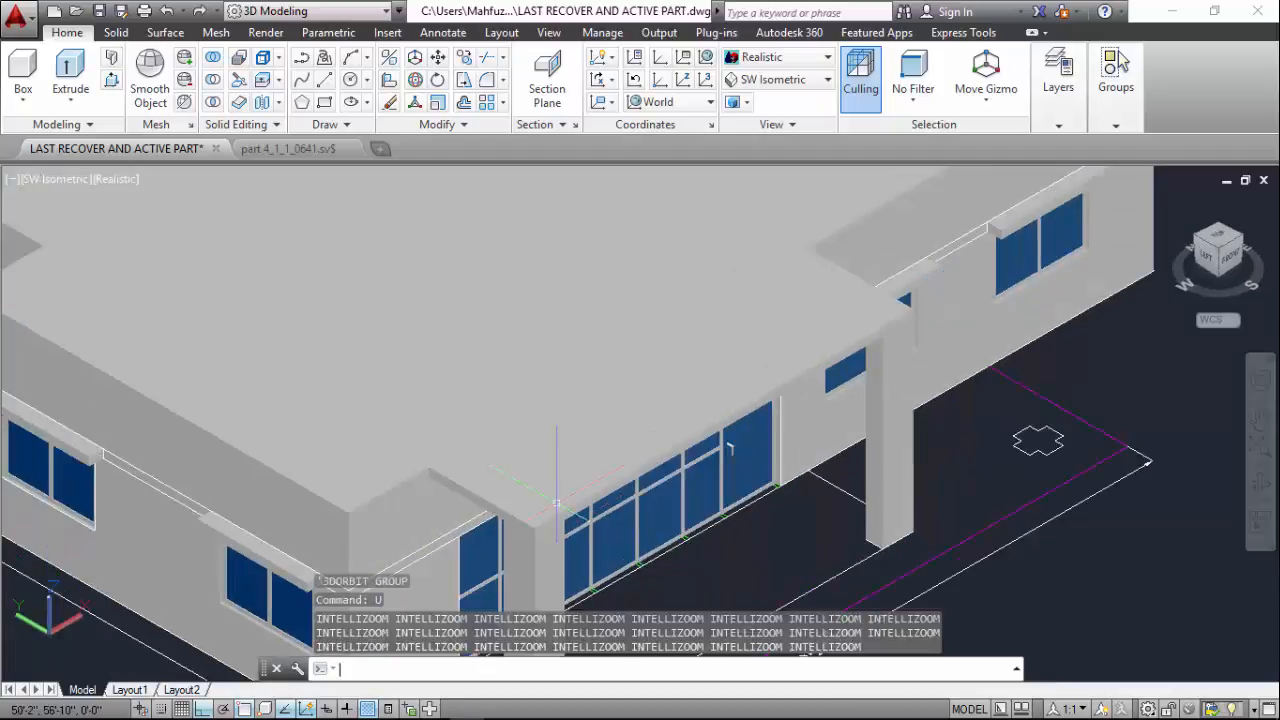
pyautogui.press('Return')
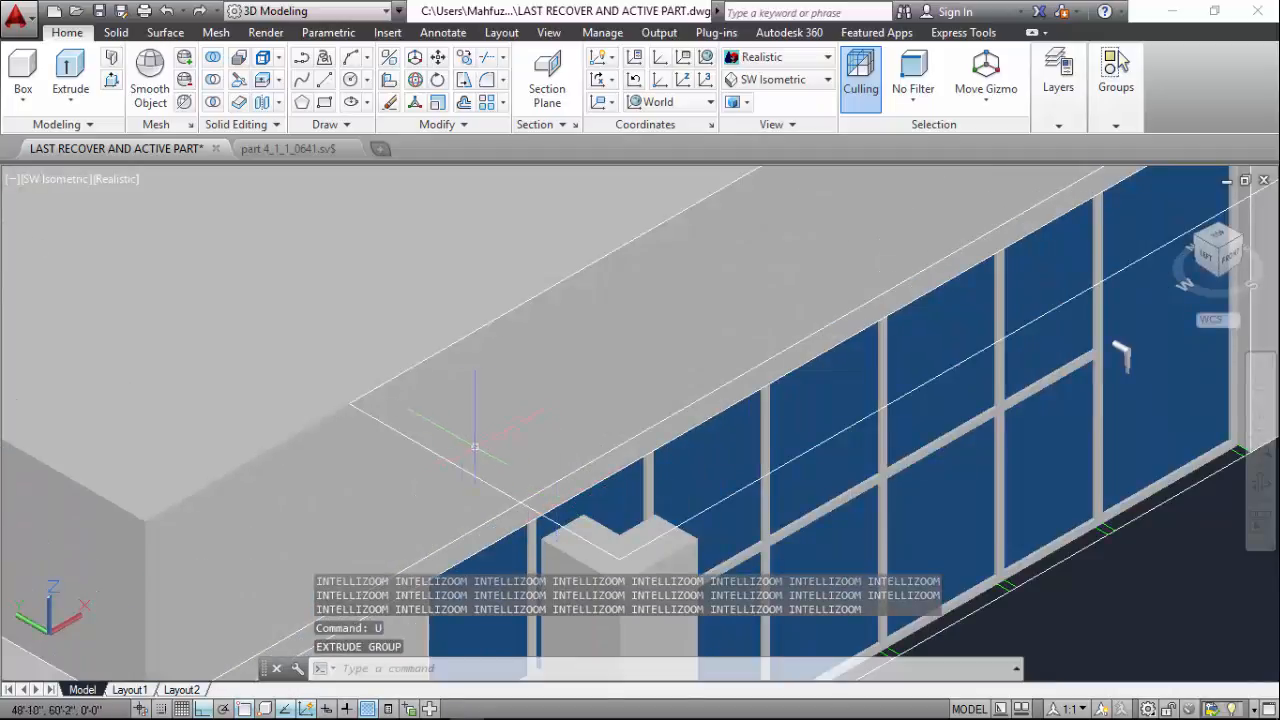
# Offset the raised porch shade outline outward by 12 with the Through option
pyautogui.scroll(3, 438, 455)
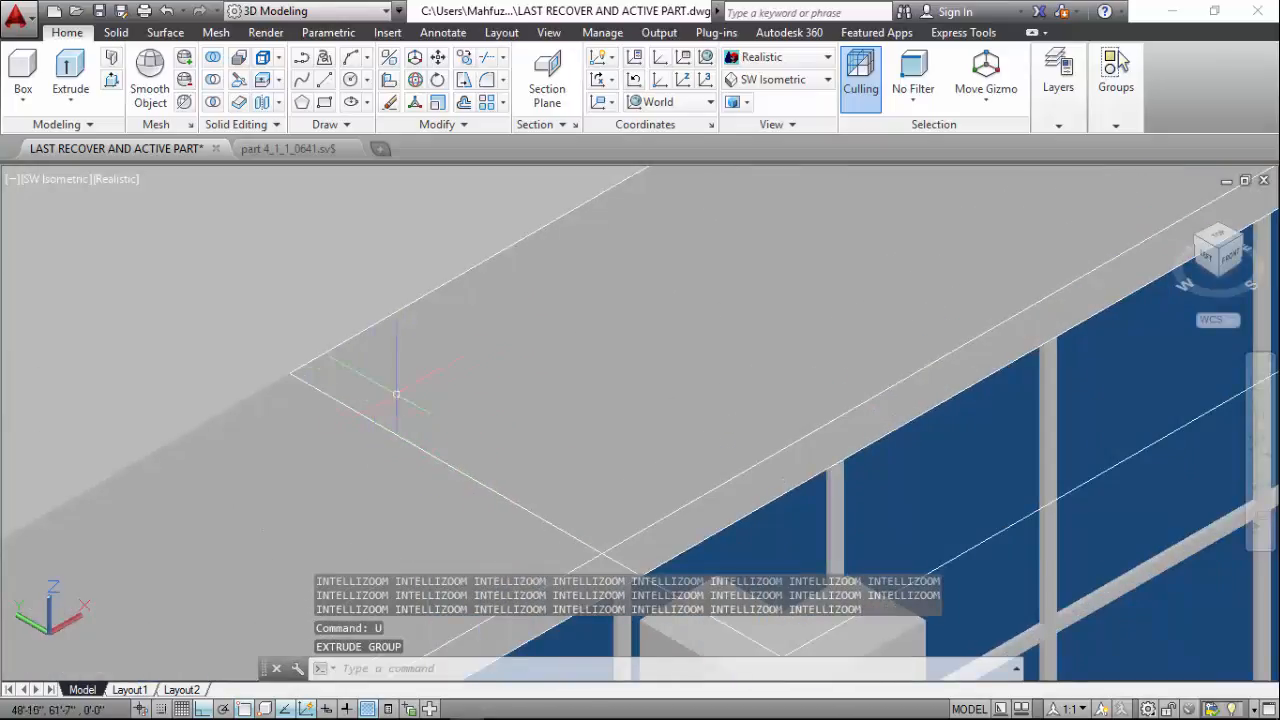
pyautogui.scroll(-3, 286, 428)
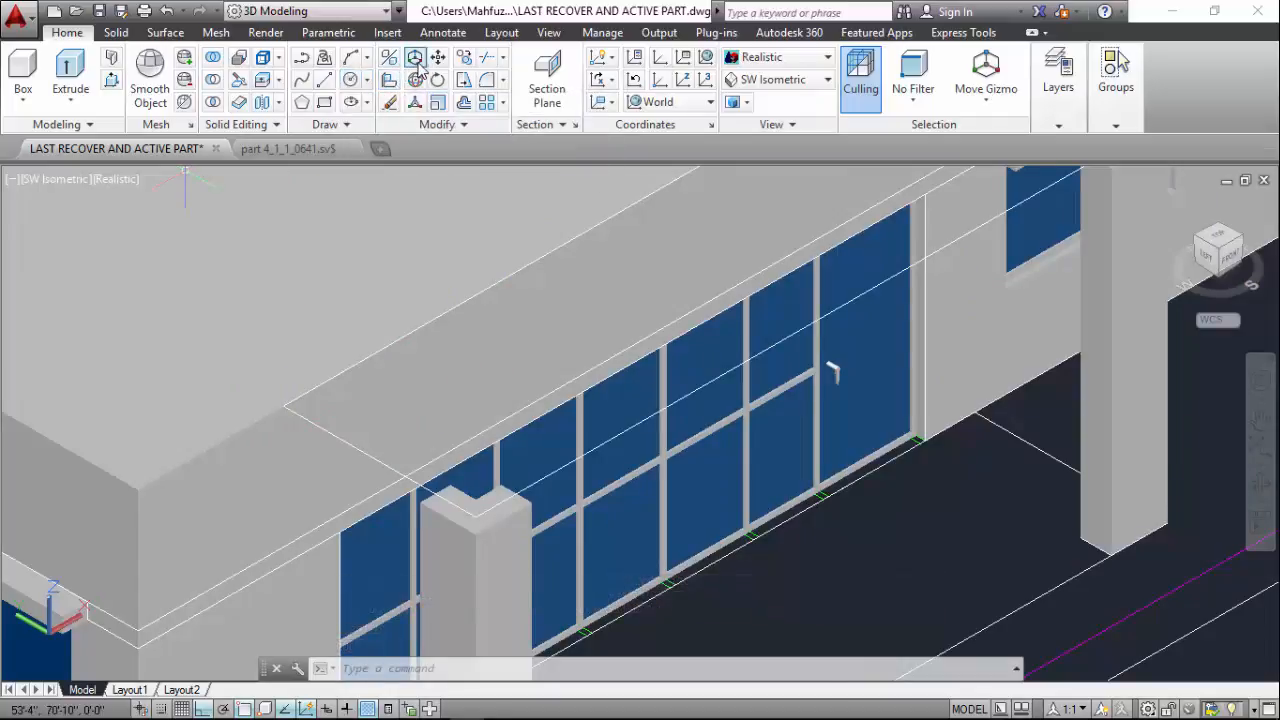
pyautogui.click(462, 104)
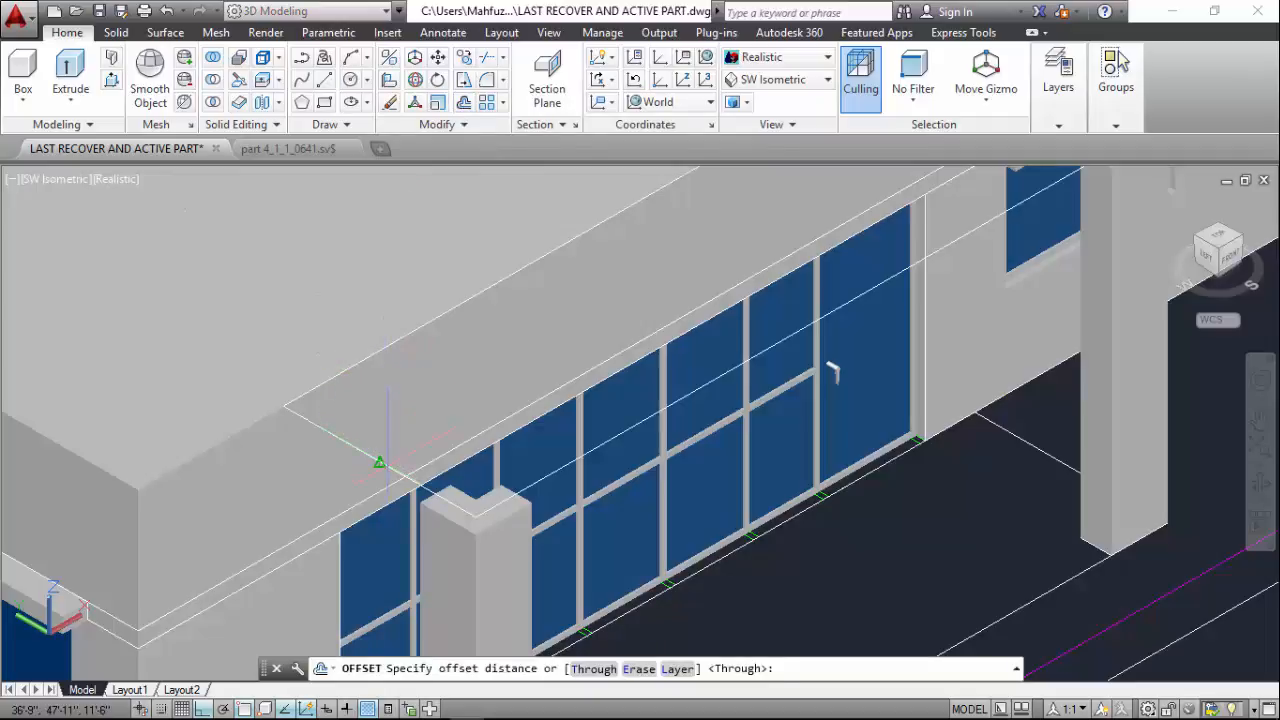
pyautogui.press('Return')
pyautogui.click(385, 464)
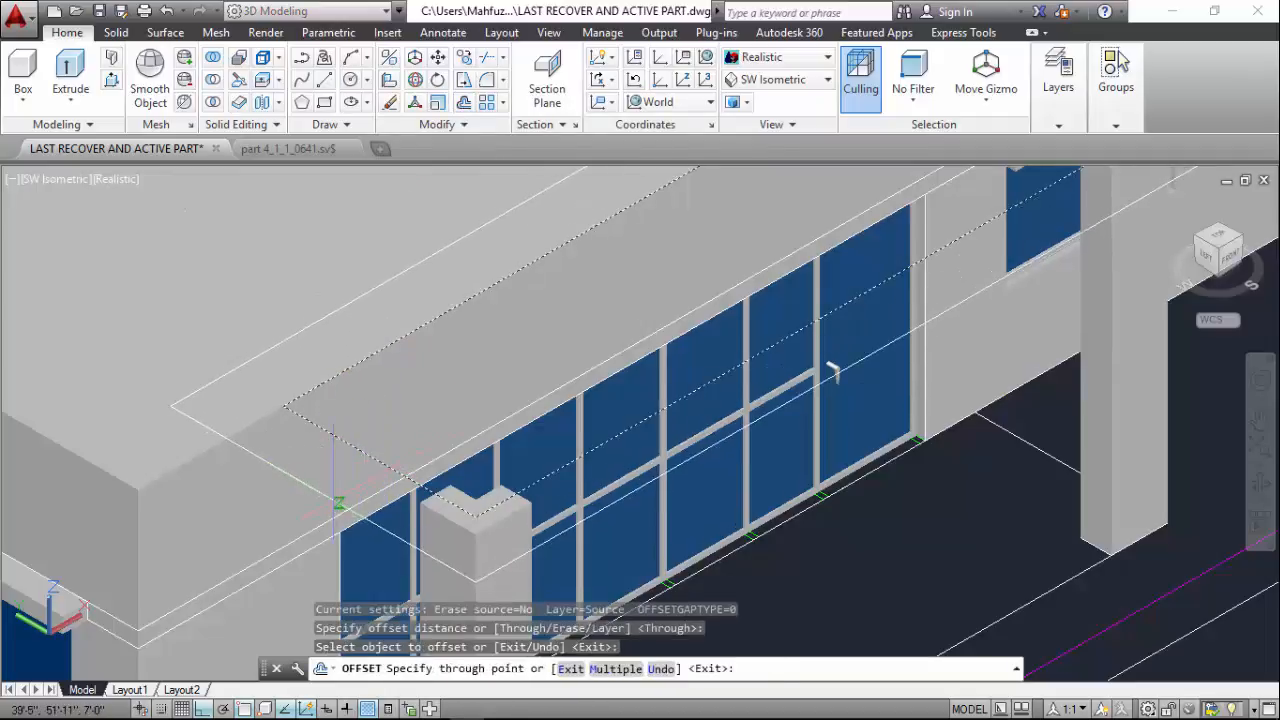
pyautogui.write('12')
pyautogui.press('Return')
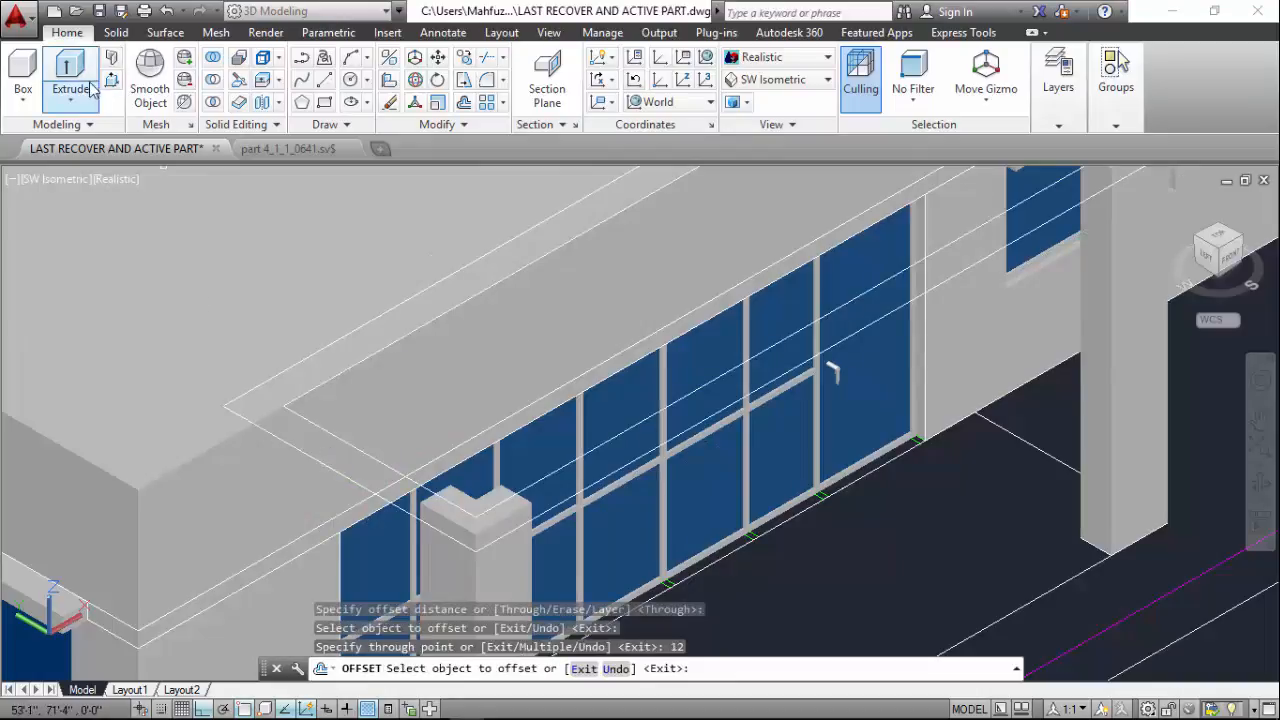
# Extrude the outer, offset porch shade outline downward as a solid with a height of -6
pyautogui.press('Escape')
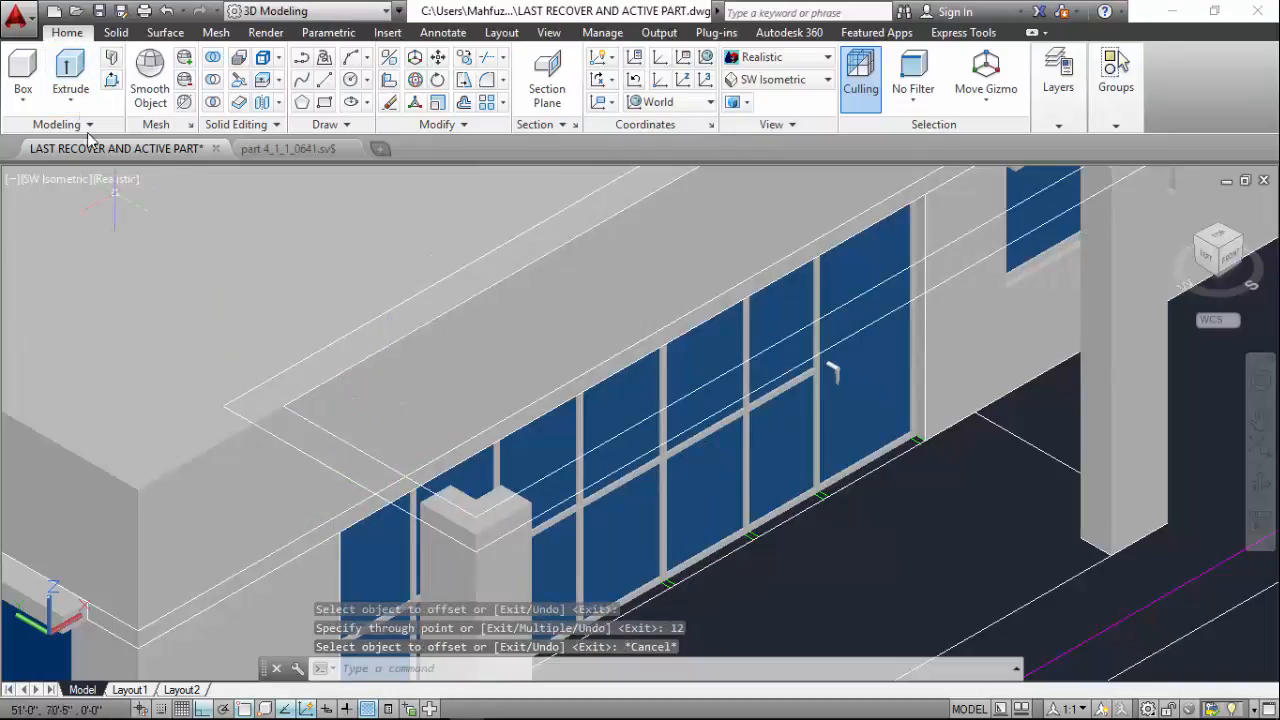
pyautogui.click(70, 68)
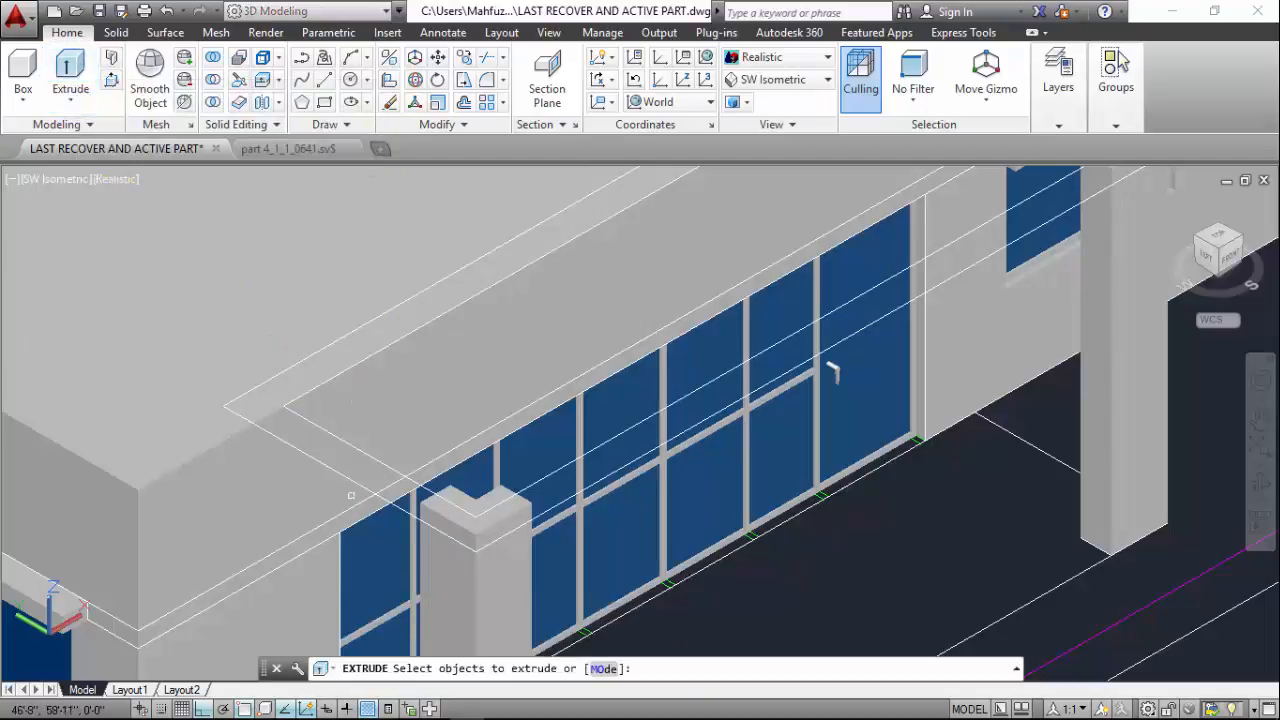
pyautogui.click(833, 371)
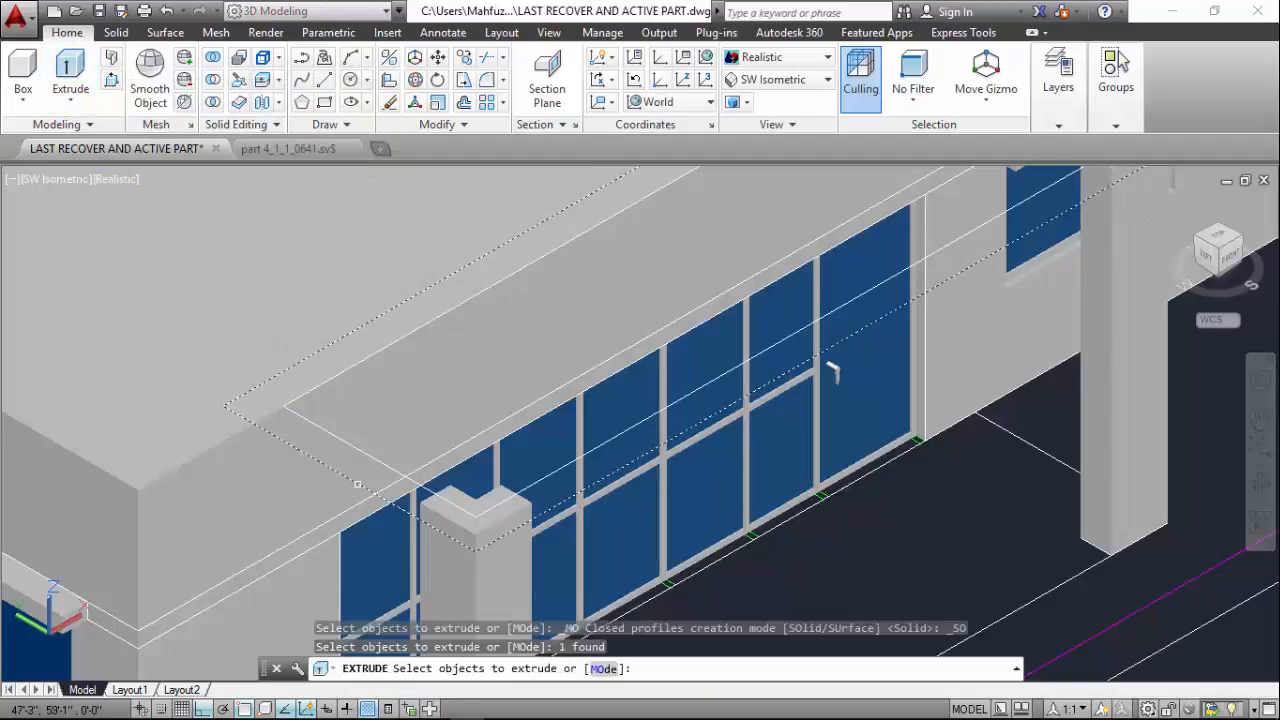
pyautogui.press('Return')
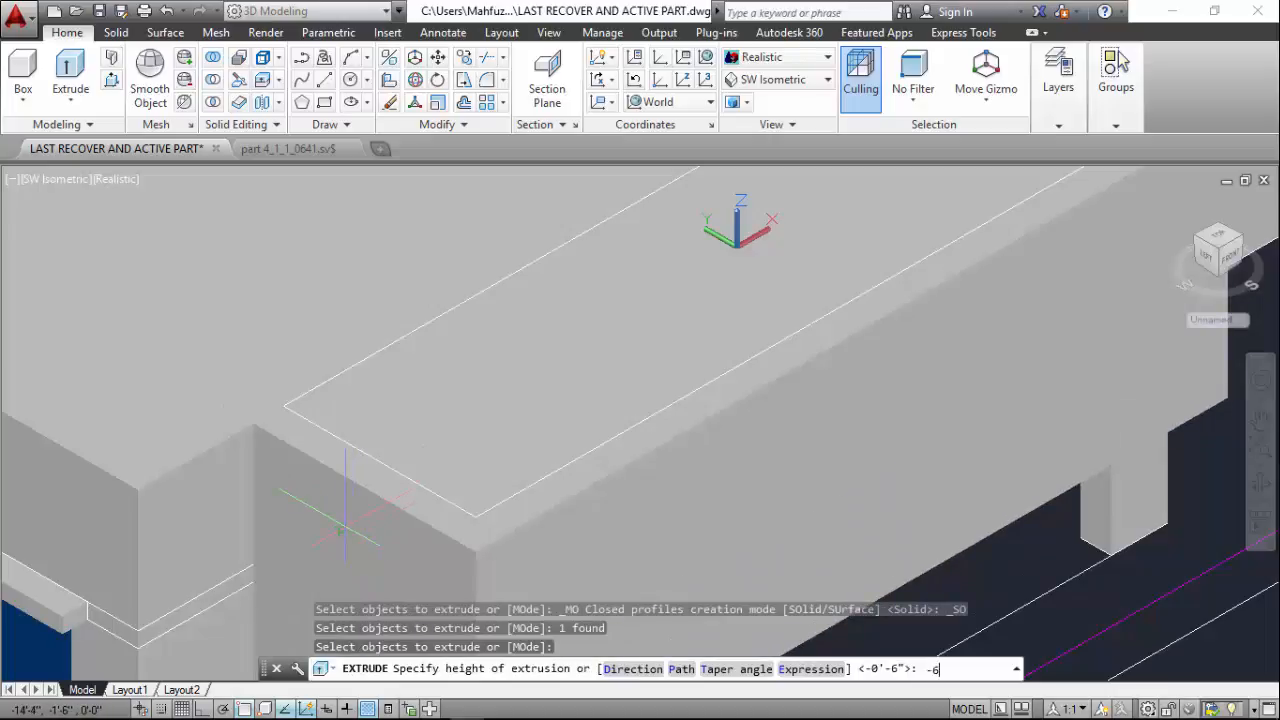
pyautogui.write('-6')
pyautogui.scroll(-3, 343, 527)
pyautogui.press('Return')
pyautogui.scroll(2, 828, 468)
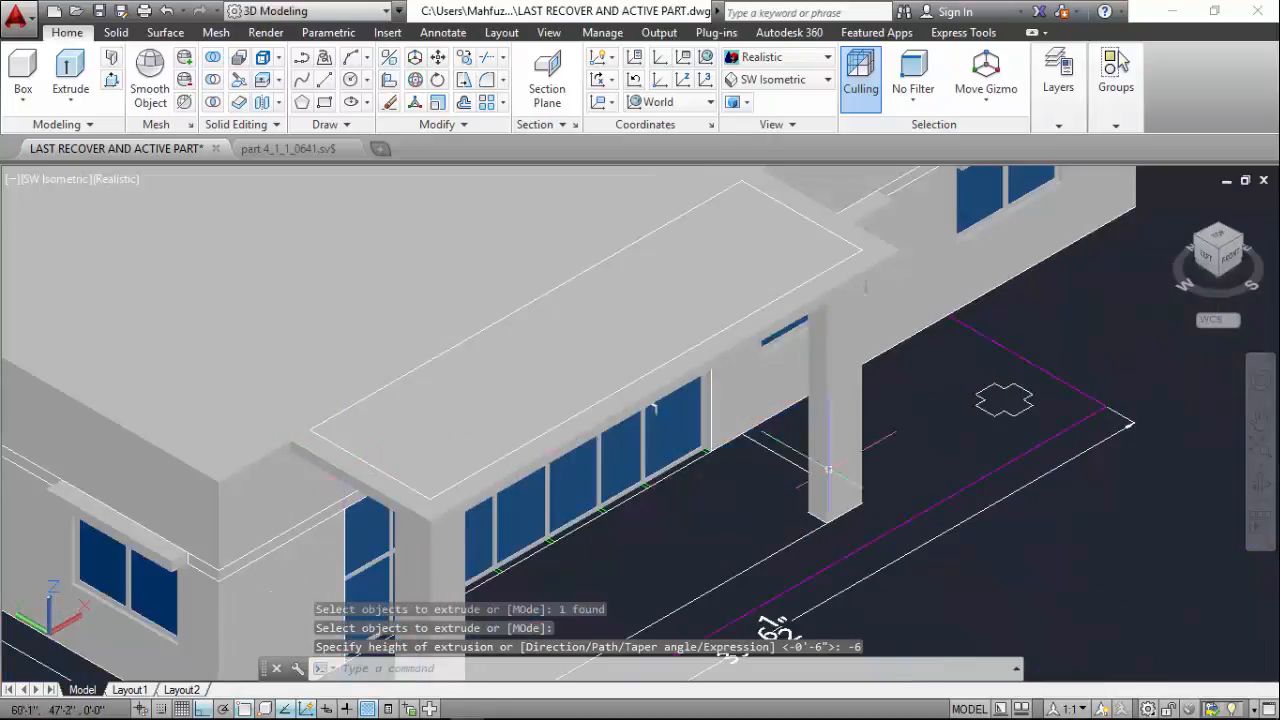
# Set the model to the SW Isometric view and examine the overhanging porch shade, the columns and the ground outline in front
pyautogui.keyDown('shift'); pyautogui.moveTo(828, 468); pyautogui.dragTo(337, 486, button='middle'); pyautogui.keyUp('shift')
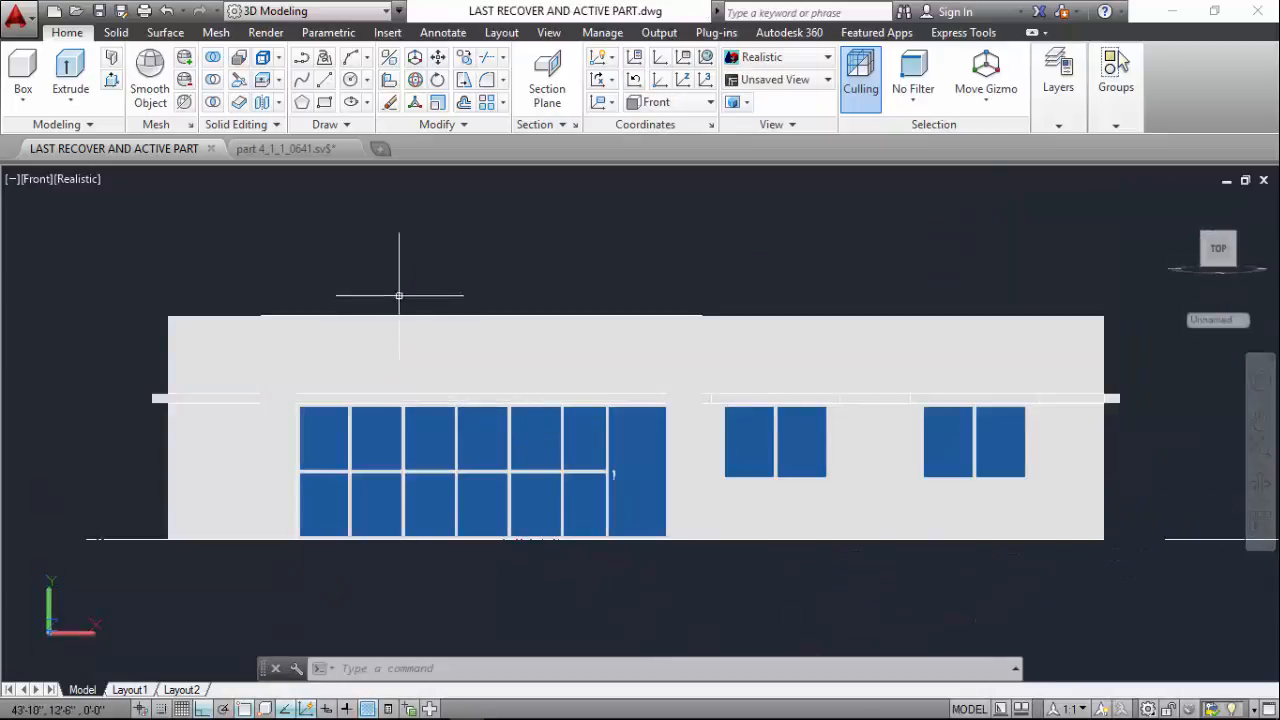
pyautogui.click(781, 82)
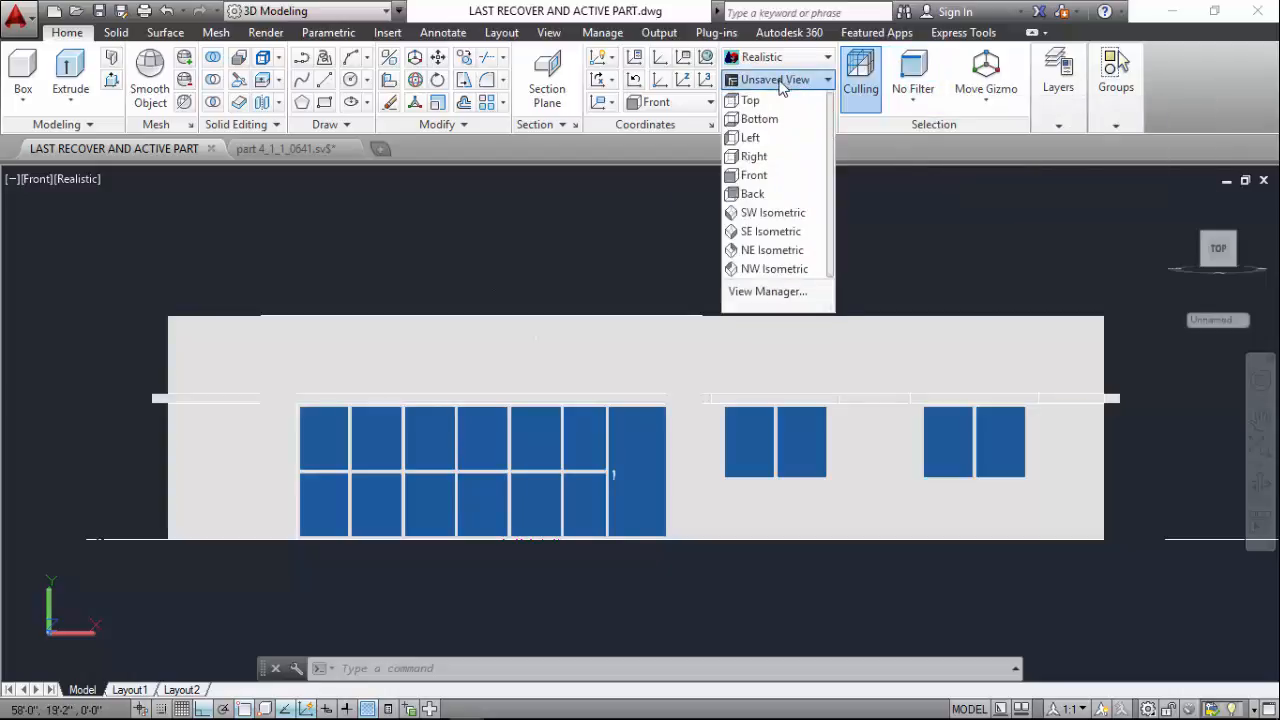
pyautogui.click(773, 213)
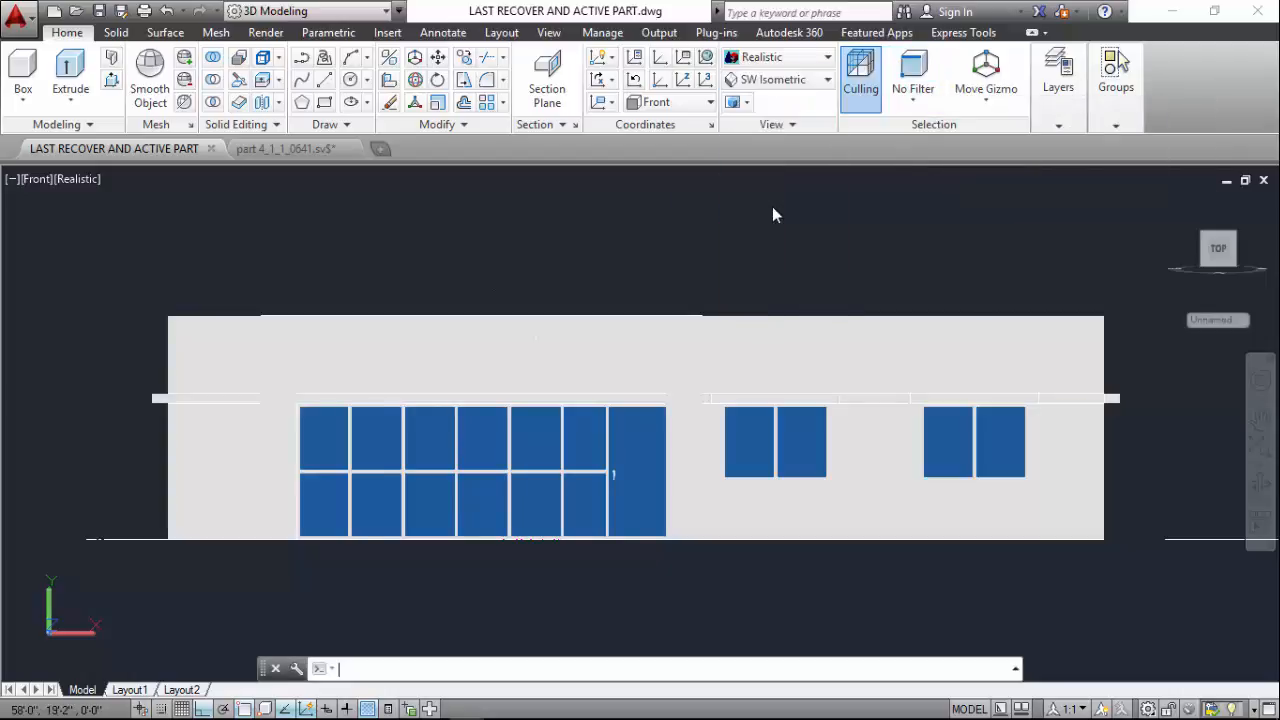
pyautogui.scroll(3, 520, 512)
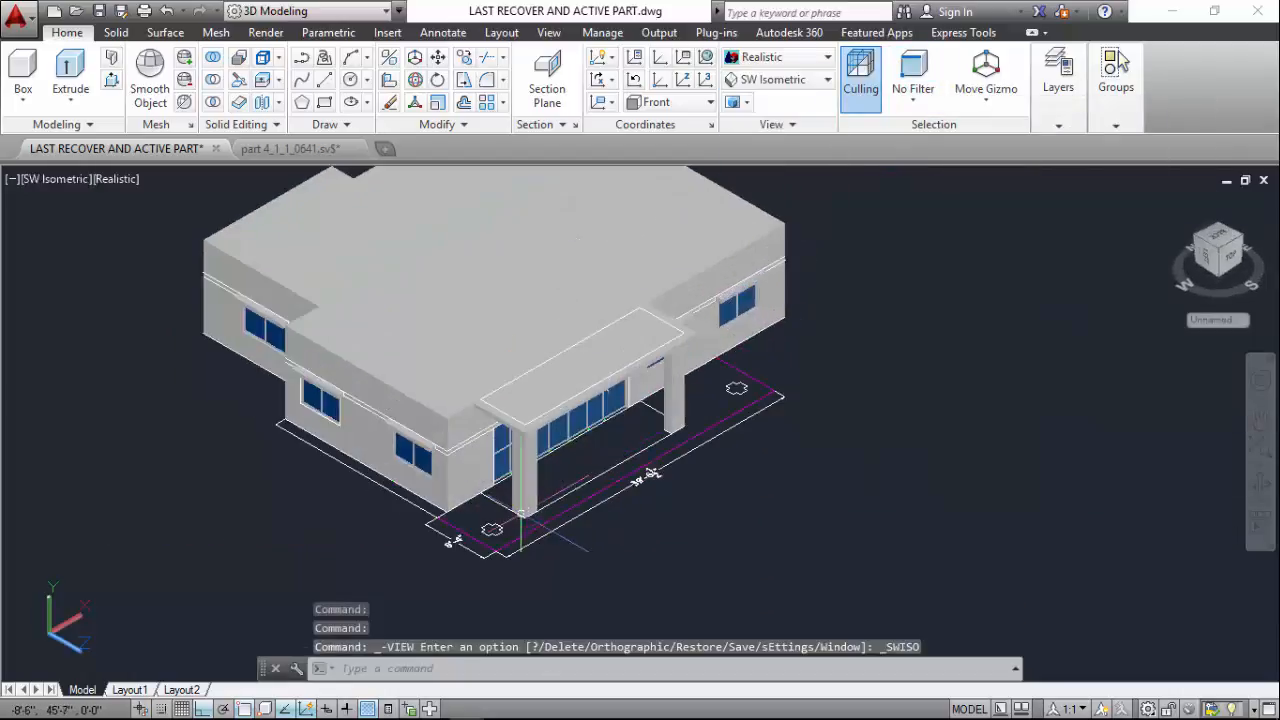
pyautogui.scroll(4, 520, 512)
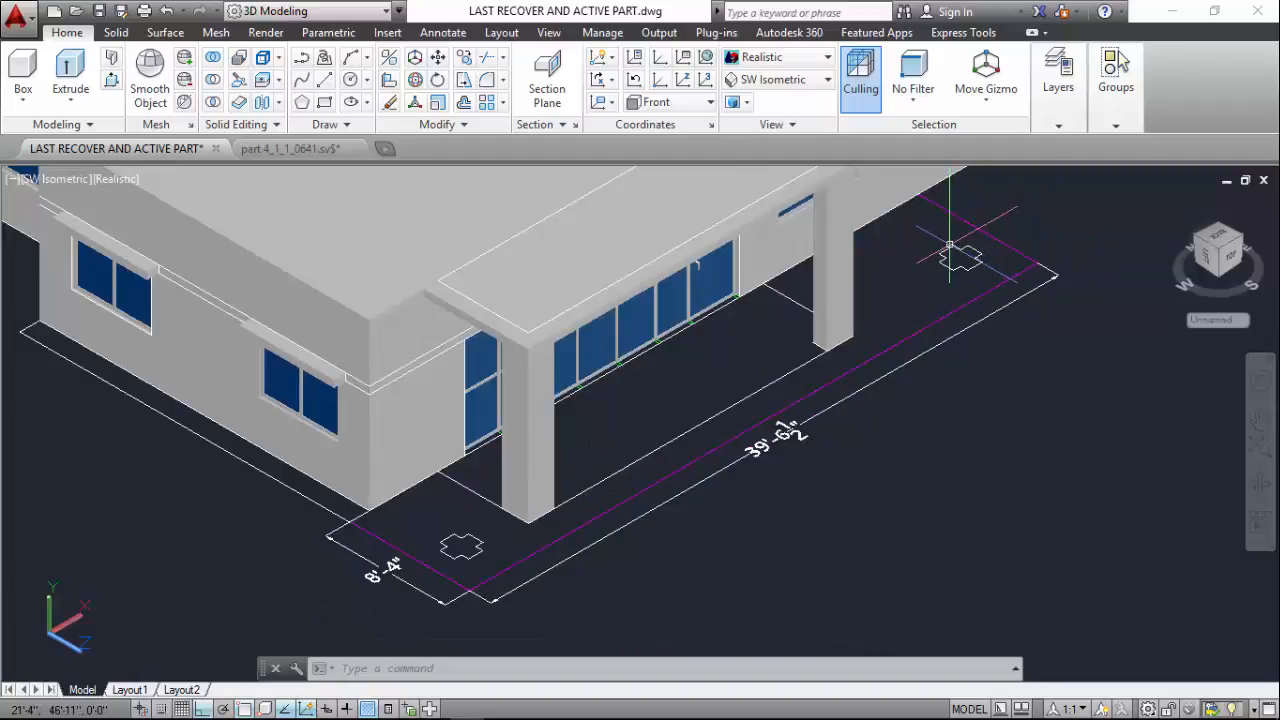
pyautogui.scroll(2, 668, 482)
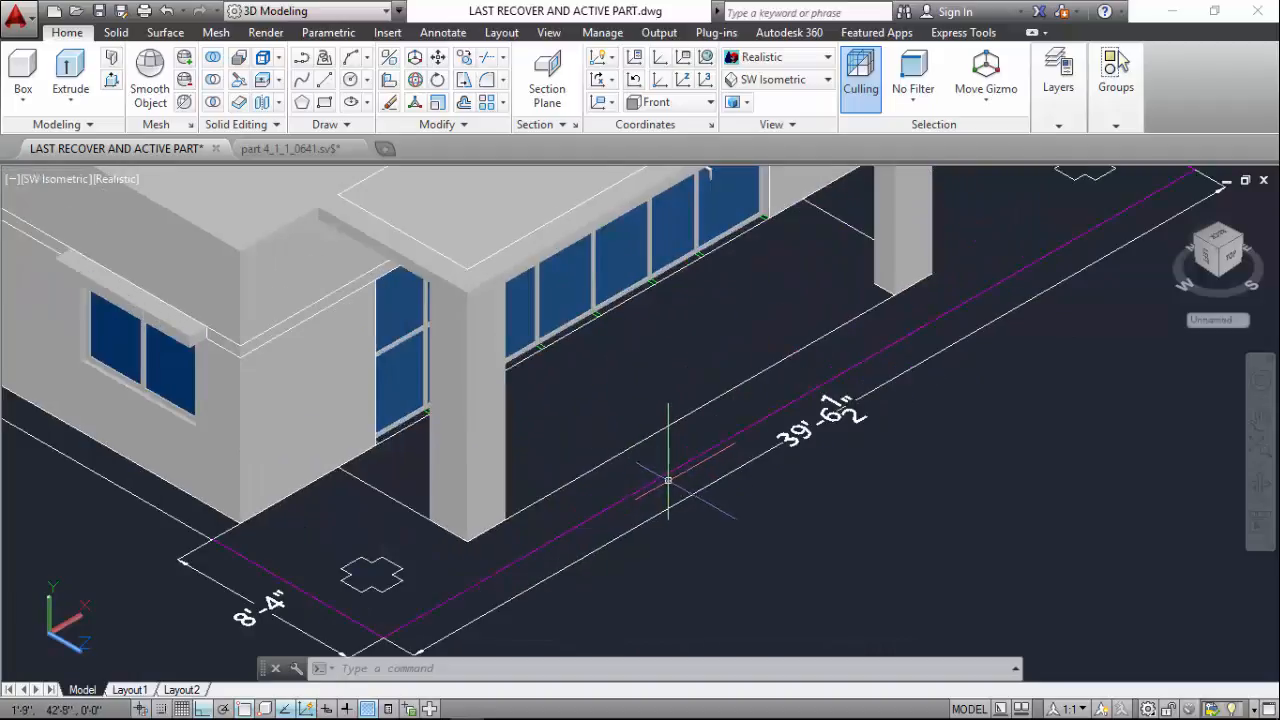
pyautogui.scroll(-2, 668, 482)
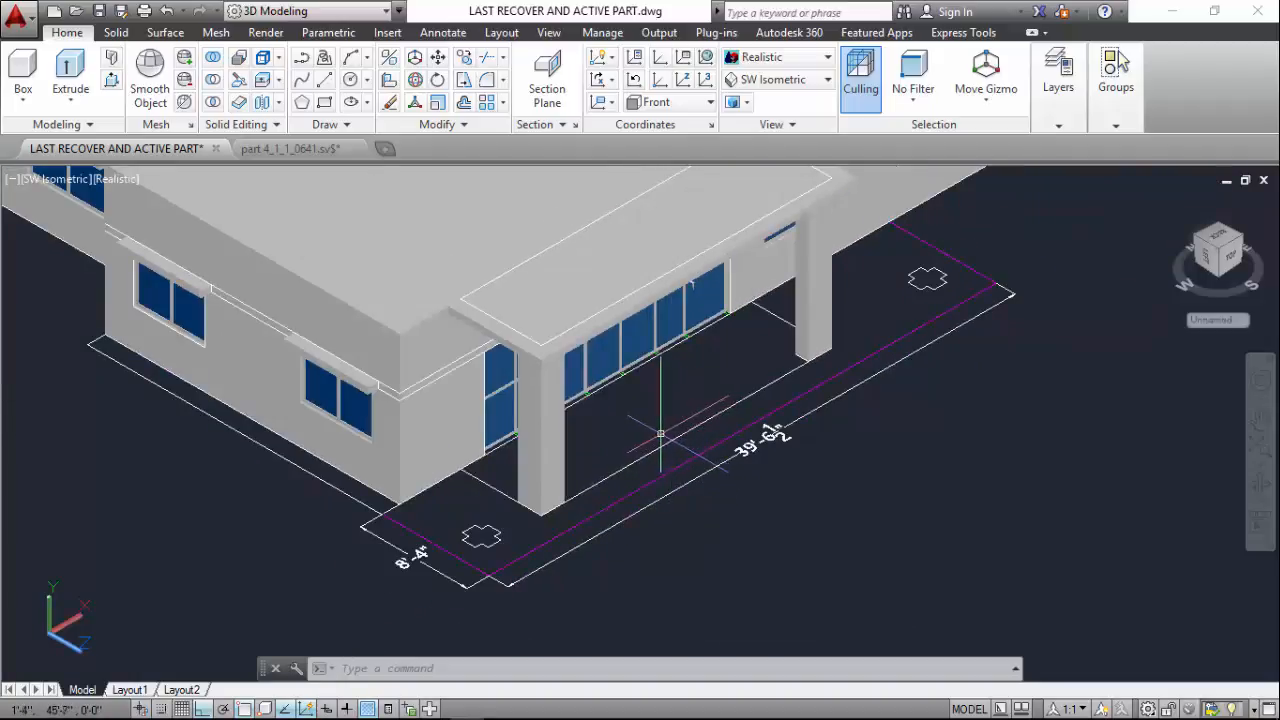